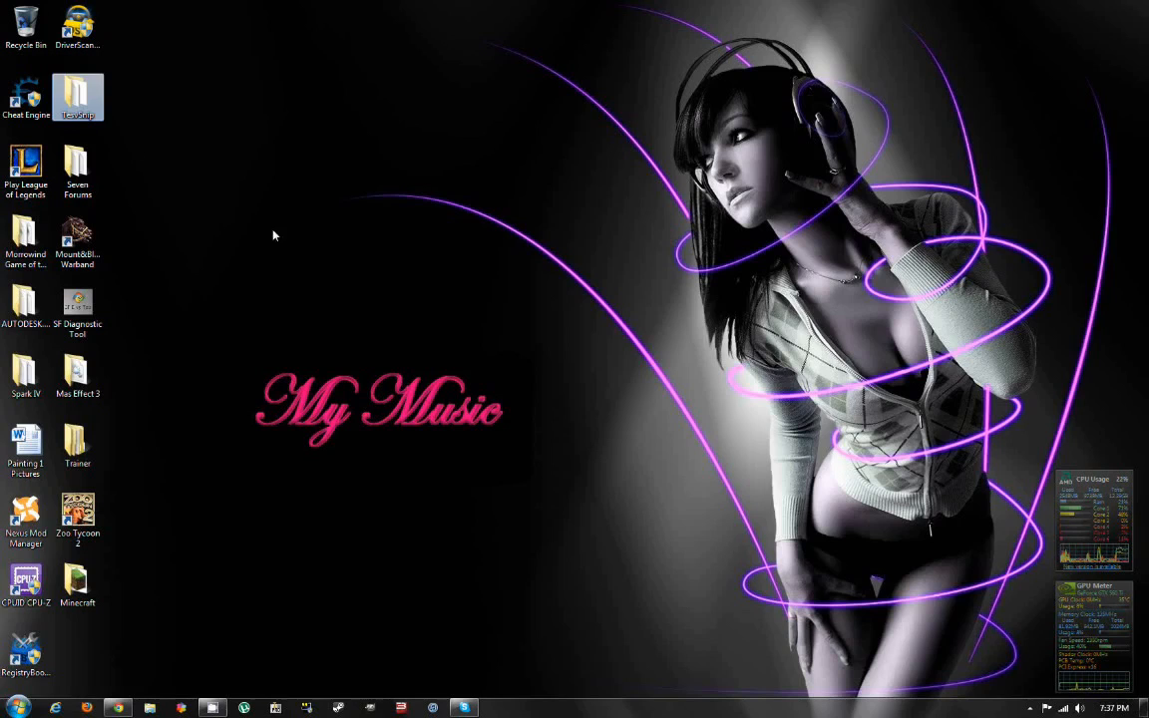
- Launch the Creation Kit and load the Skyrim.esm master file
{"action": "right_click", "coordinate": [338, 707]}
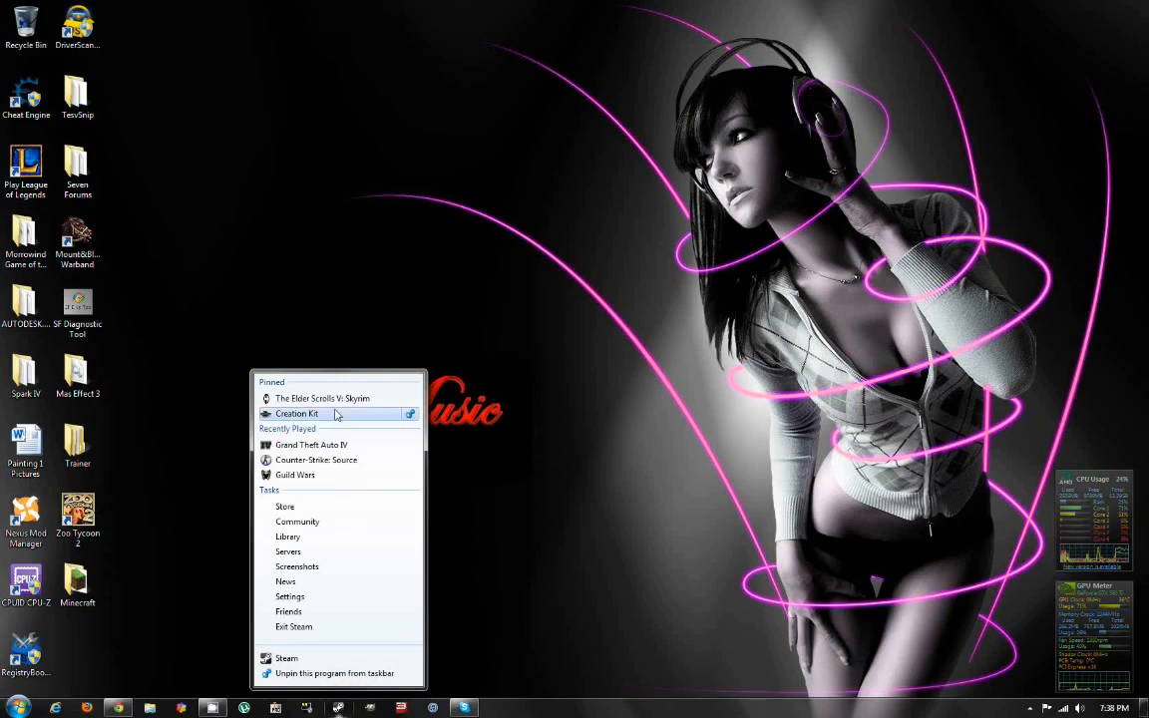
{"action": "left_click", "coordinate": [300, 414]}
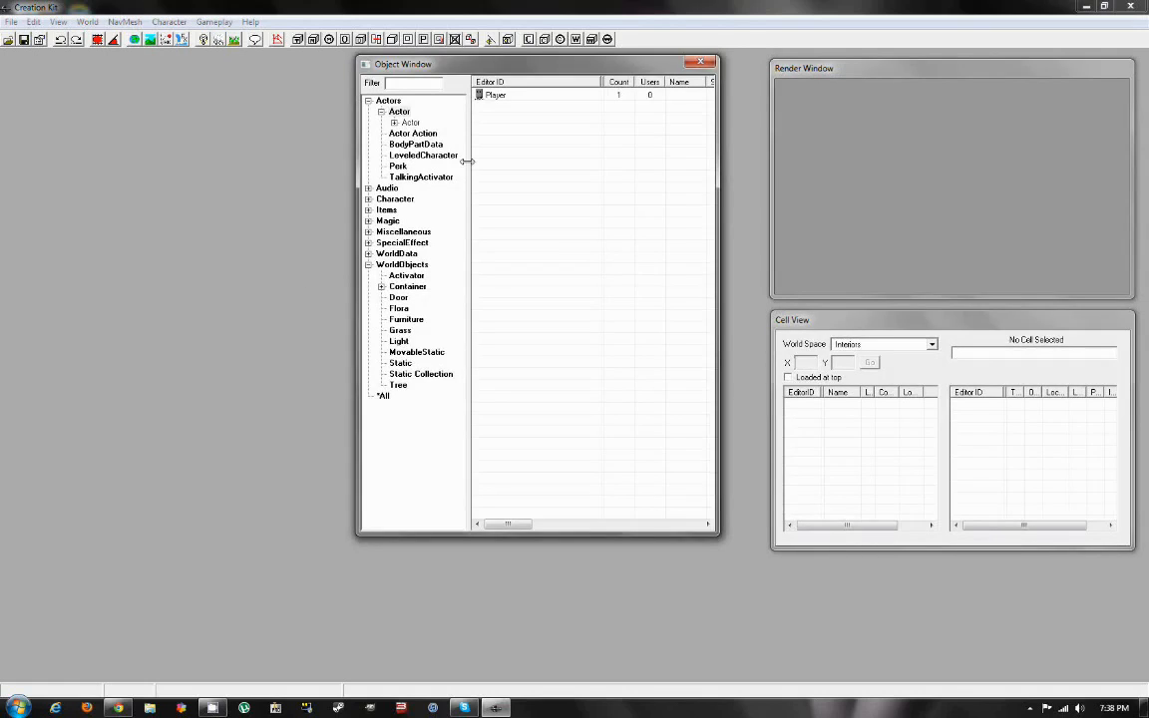
{"action": "left_click", "coordinate": [368, 100]}
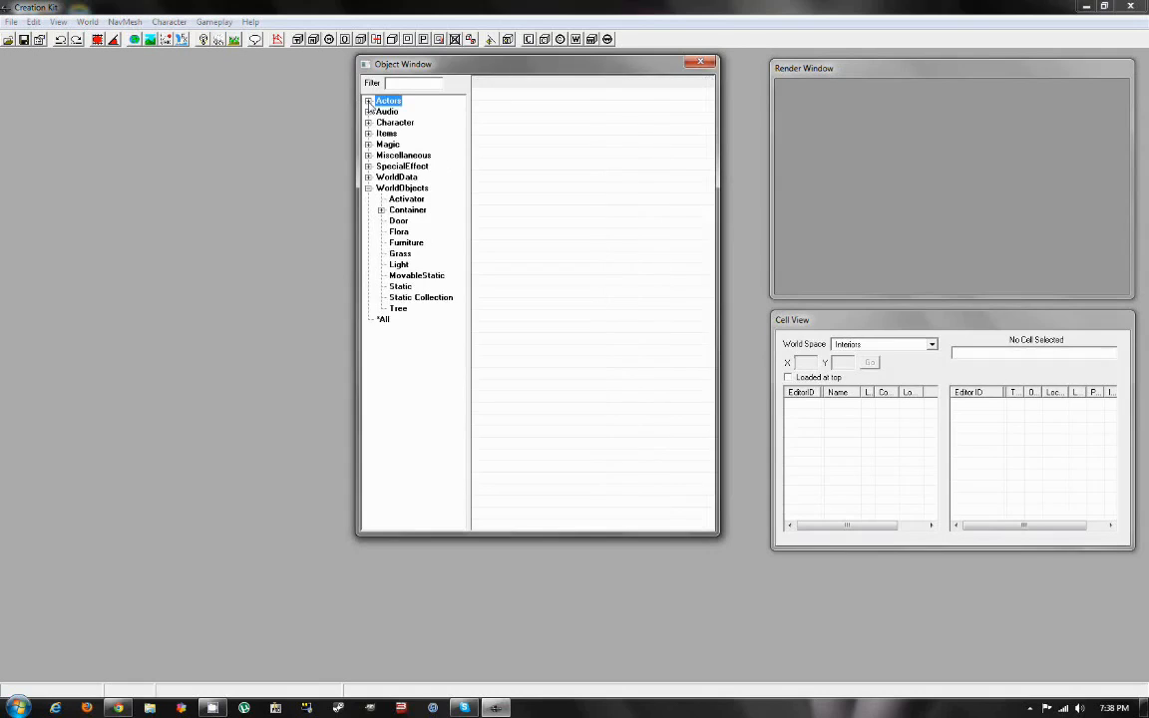
{"action": "left_click", "coordinate": [9, 22]}
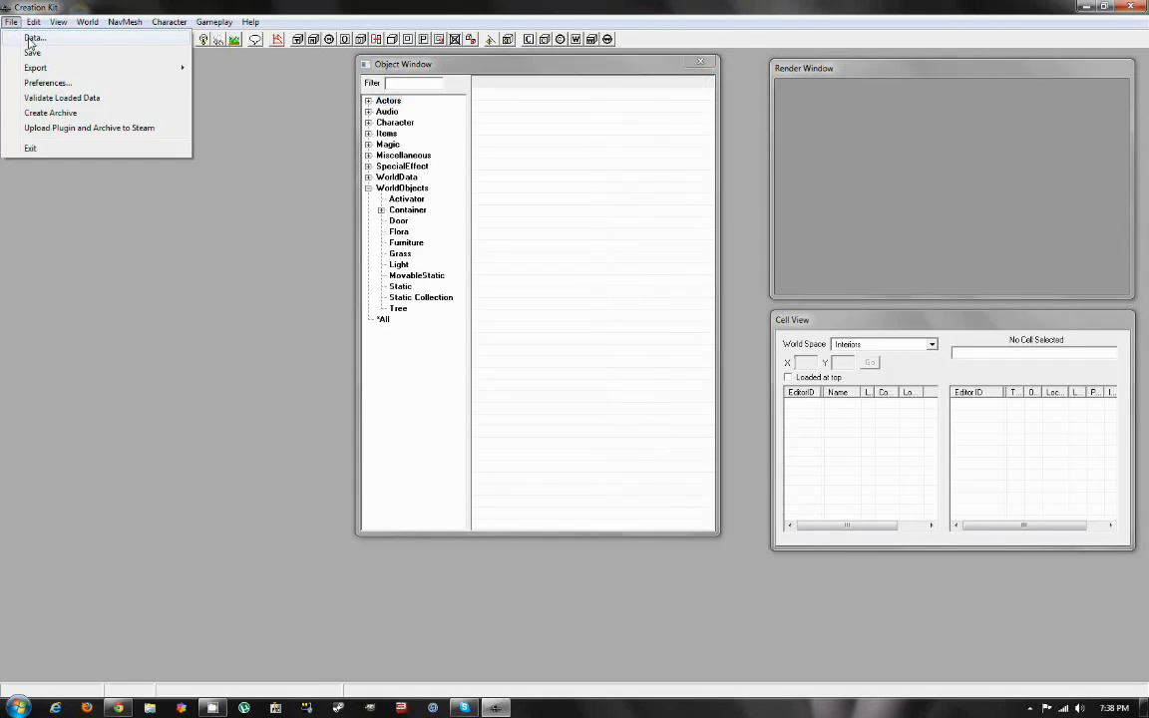
{"action": "left_click", "coordinate": [33, 39]}
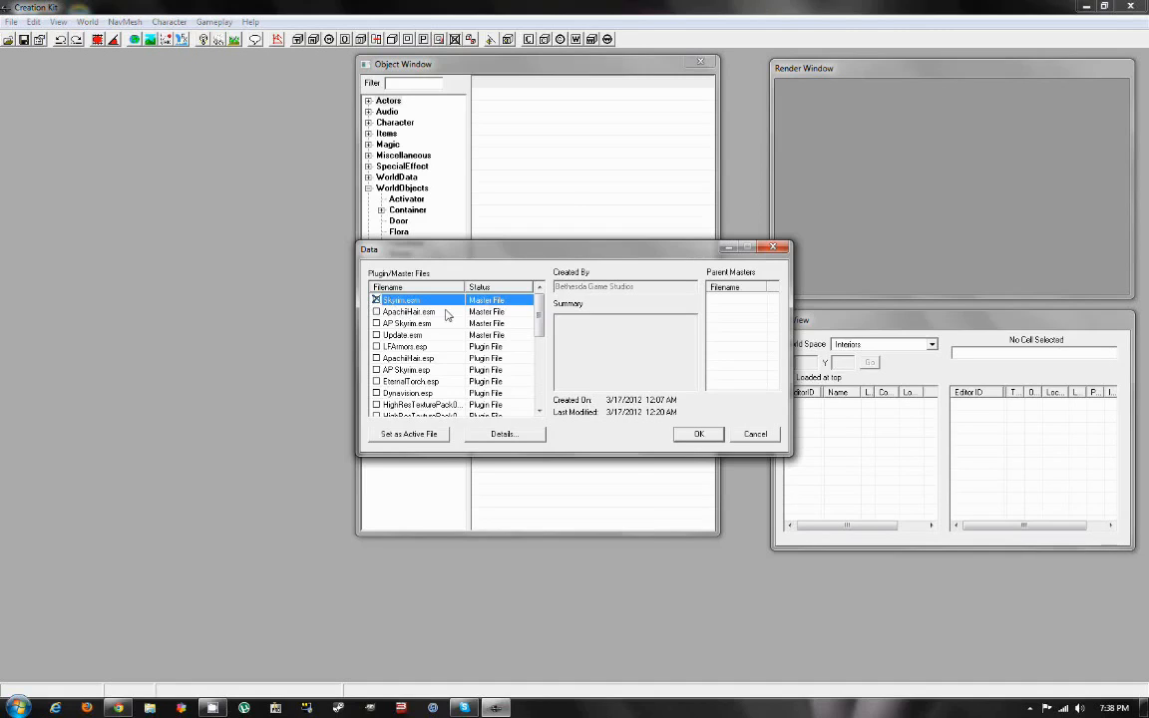
{"action": "left_click", "coordinate": [687, 435]}
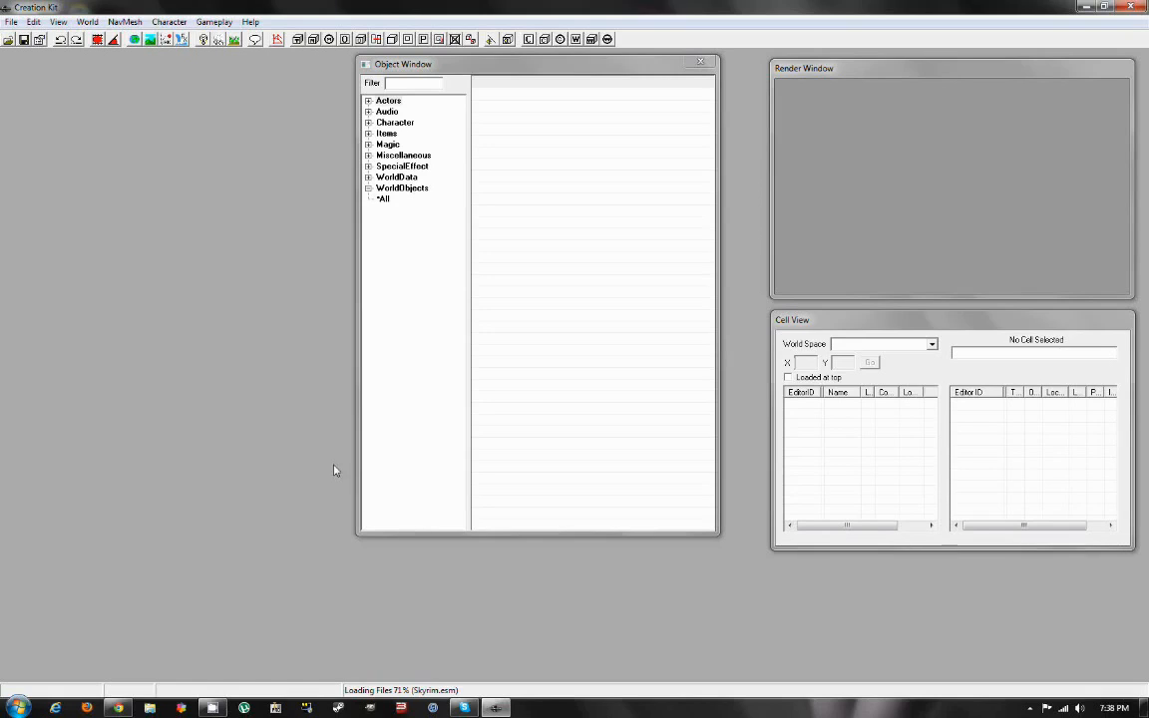
{"action": "left_click", "coordinate": [1030, 708]}
{"action": "right_click", "coordinate": [1040, 639]}
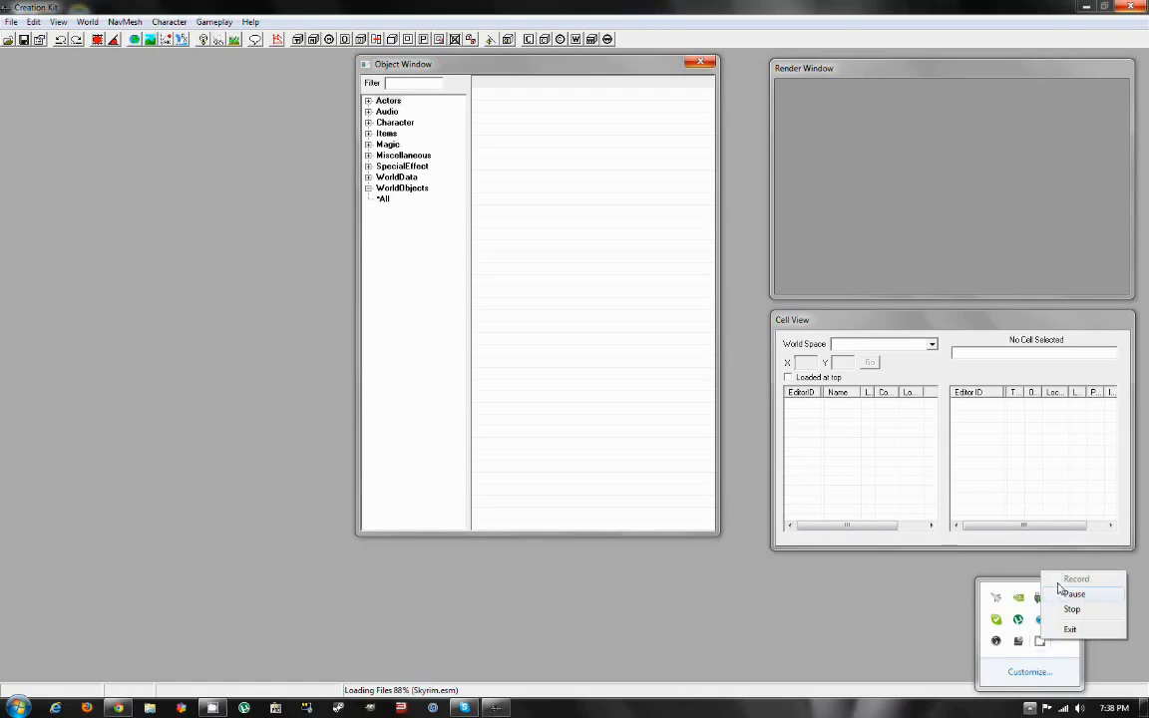
{"action": "left_click", "coordinate": [1073, 595]}
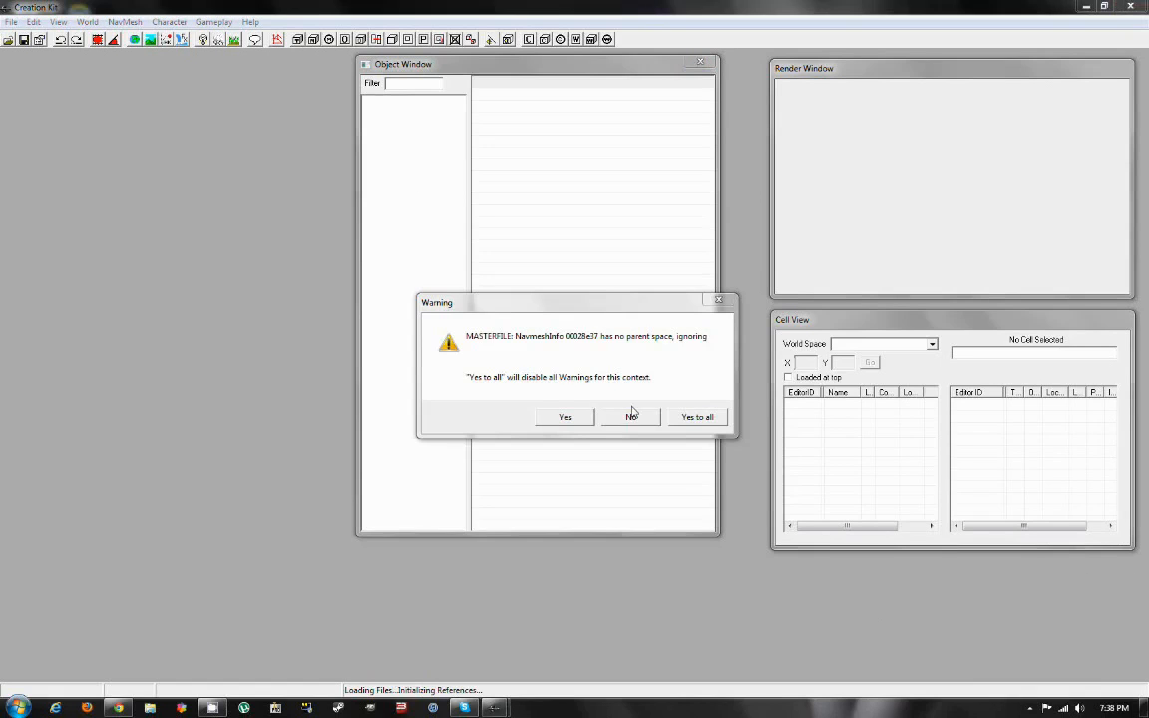
- Accept all loading warnings of the master file at once
{"action": "left_click_drag", "start_coordinate": [540, 307], "coordinate": [530, 278]}
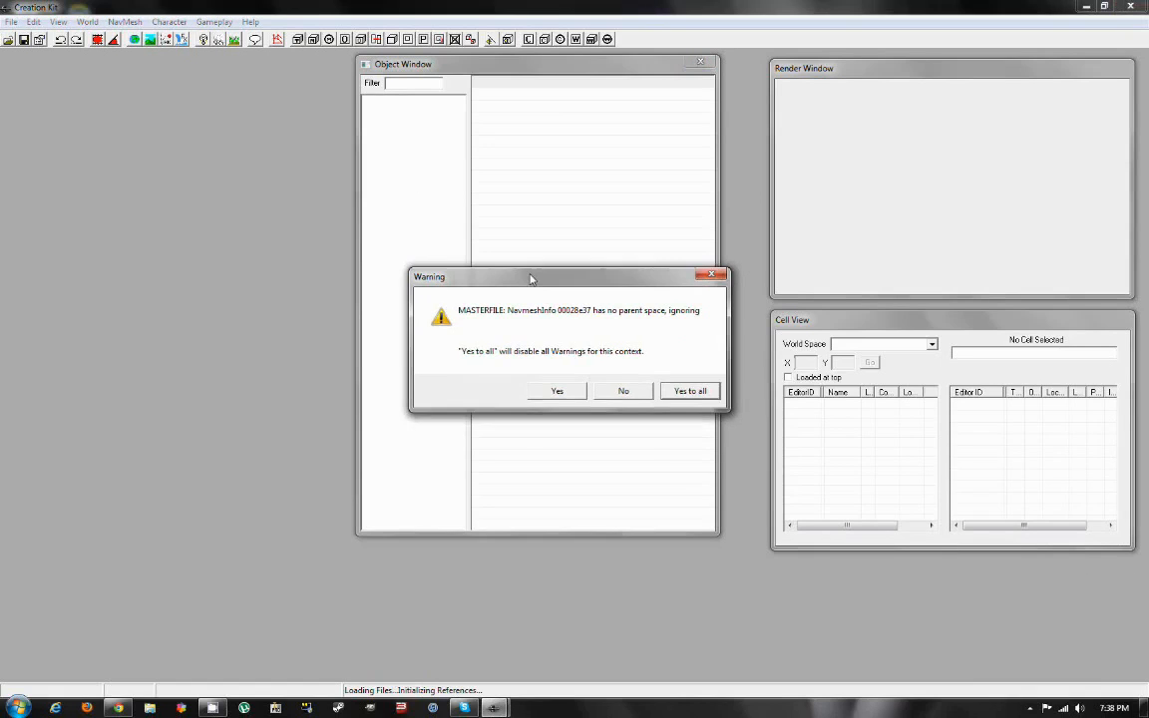
{"action": "left_click", "coordinate": [687, 390]}
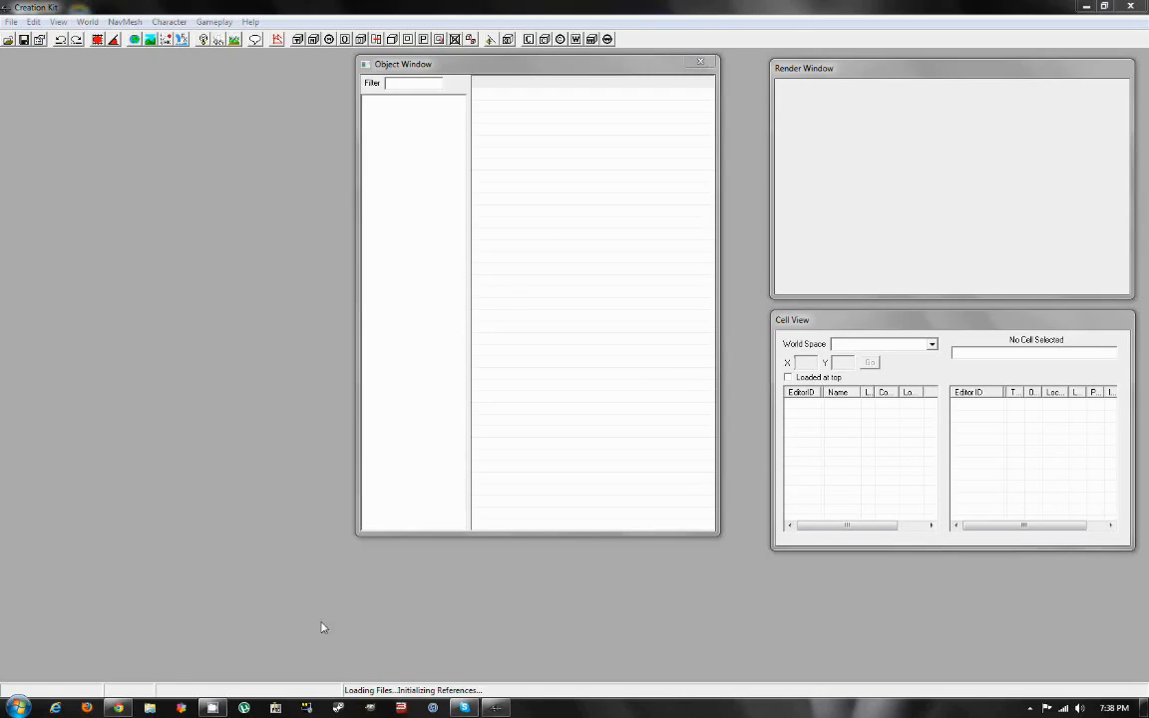
{"action": "left_click", "coordinate": [1029, 708]}
{"action": "right_click", "coordinate": [1041, 642]}
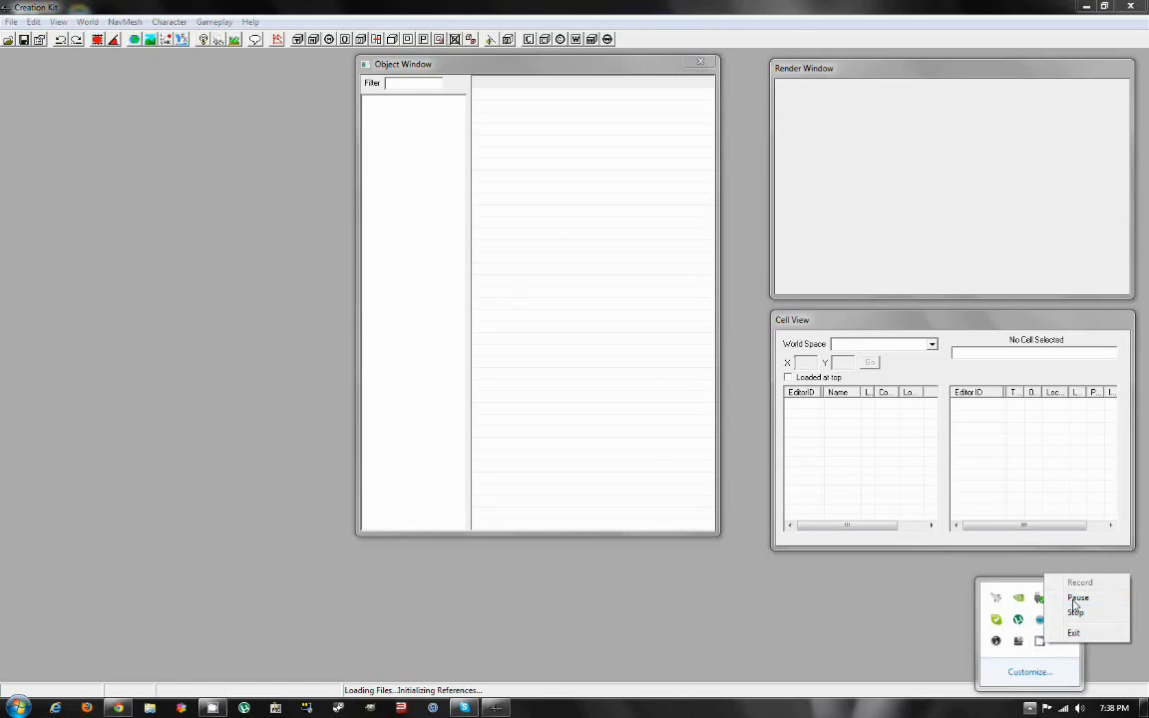
{"action": "left_click", "coordinate": [1078, 598]}
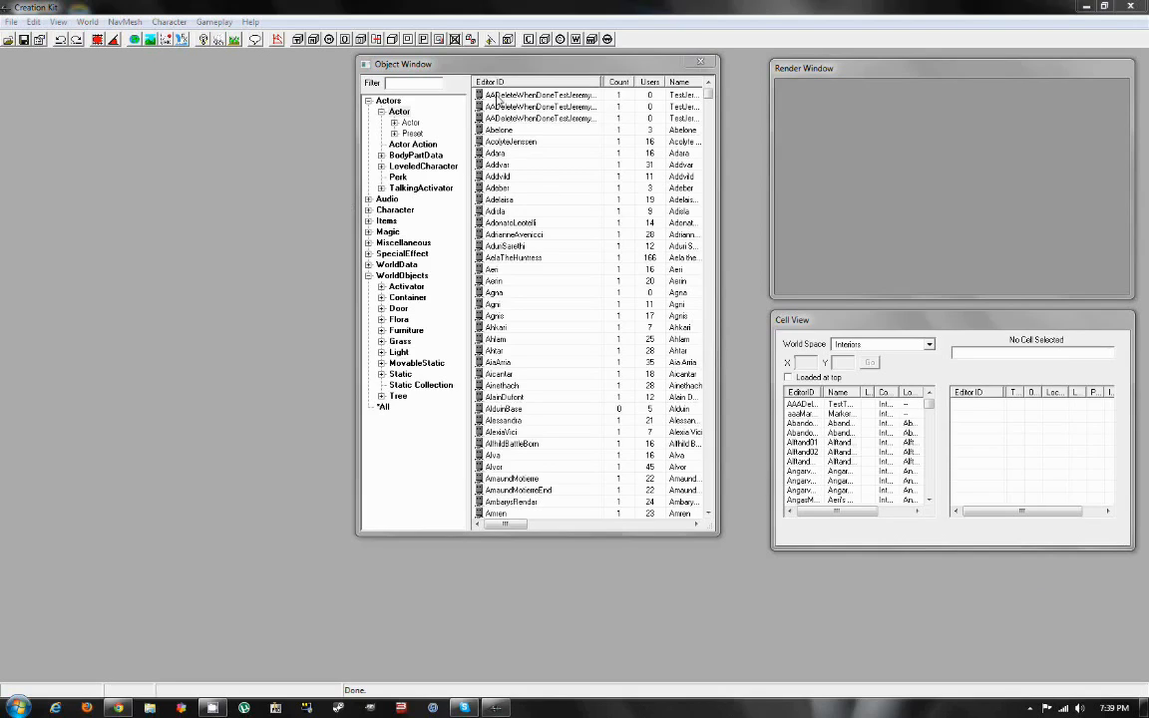
- List all entries of the Actor category and duplicate the AelaTheHuntress actor
{"action": "left_click", "coordinate": [386, 102]}
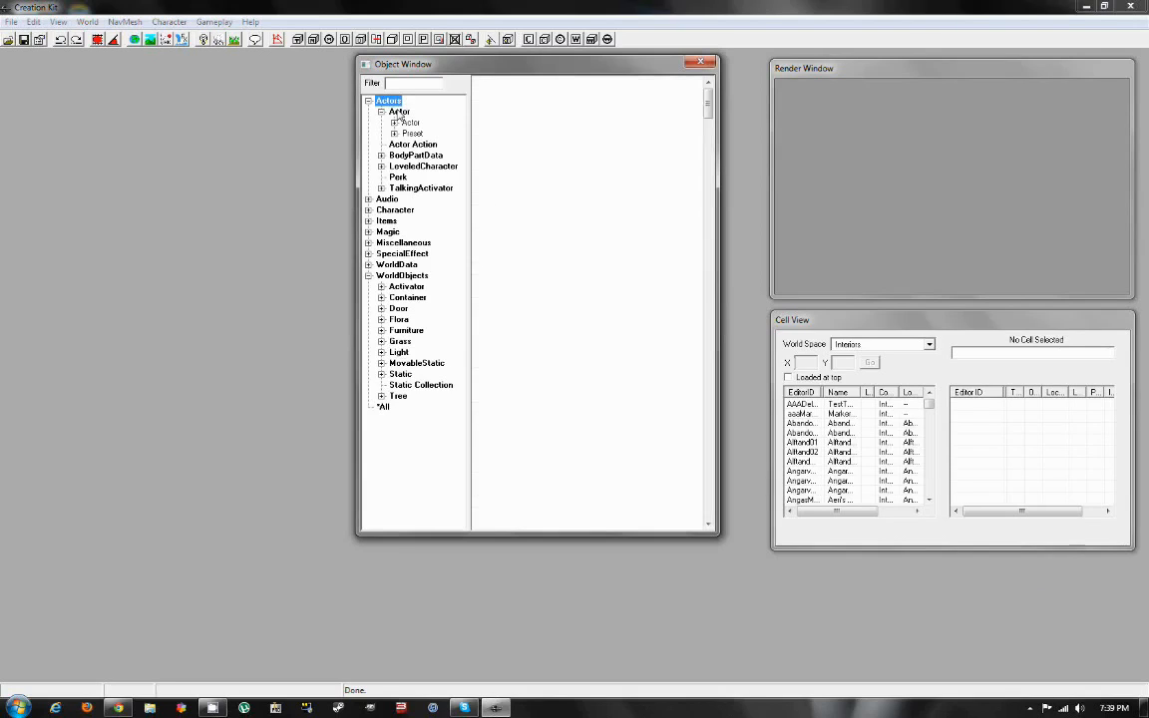
{"action": "left_click", "coordinate": [398, 112]}
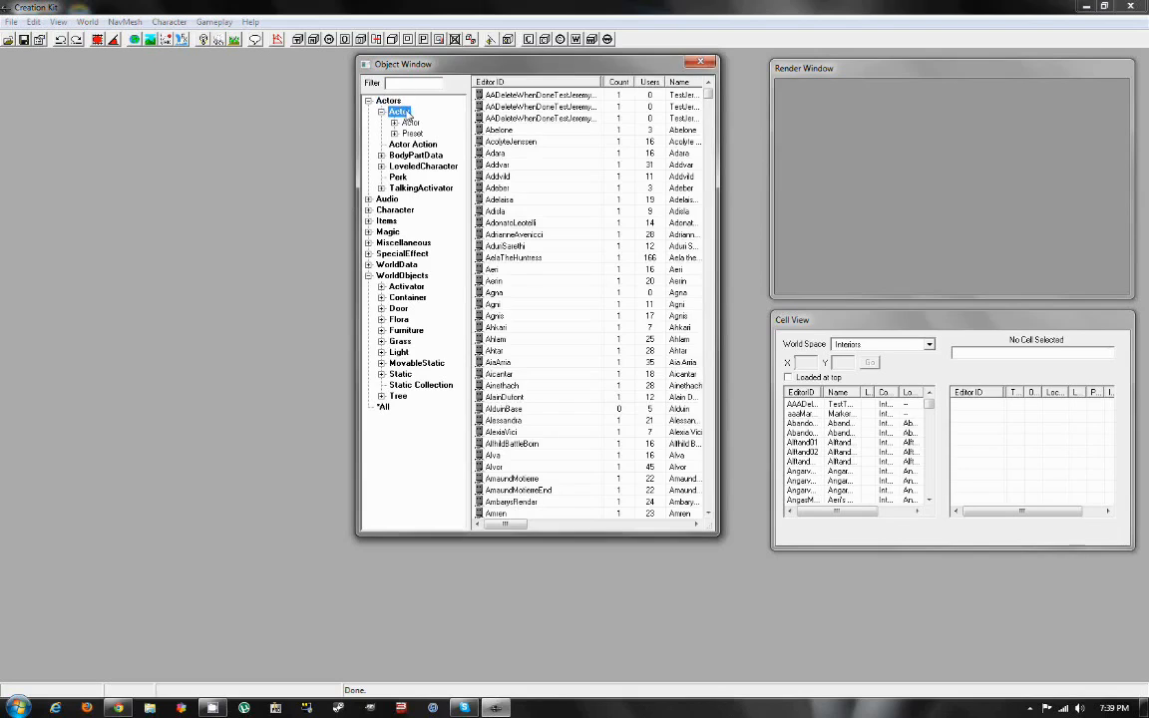
{"action": "left_click", "coordinate": [548, 260]}
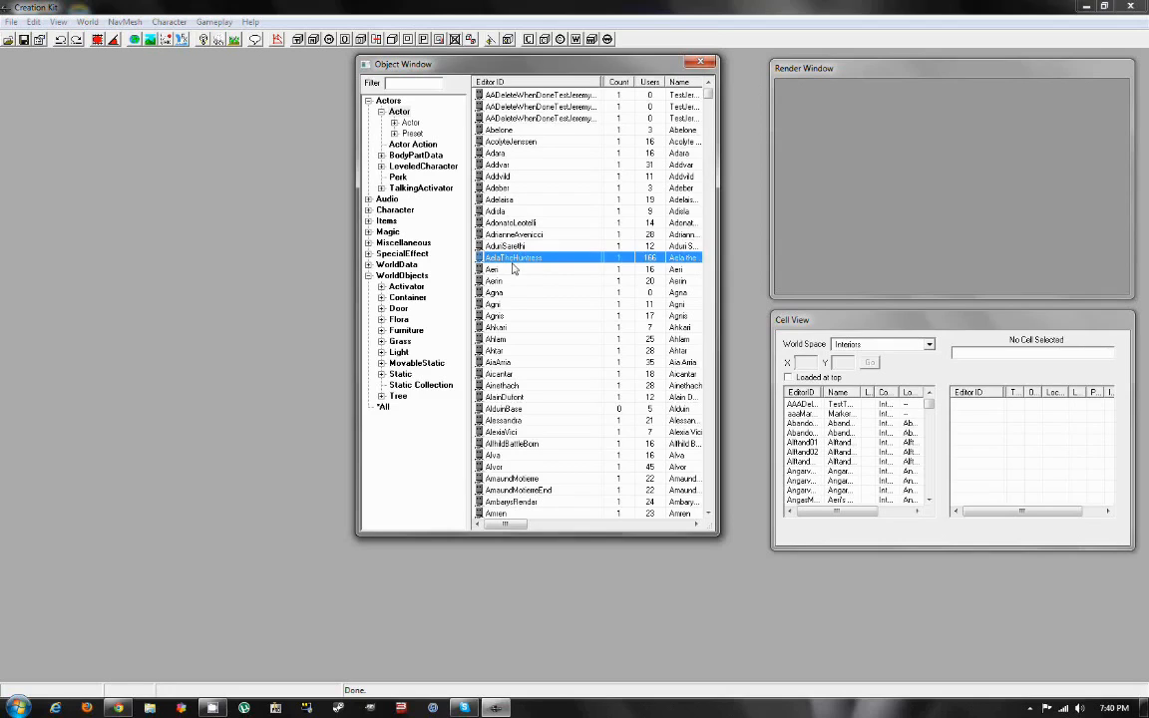
{"action": "right_click", "coordinate": [521, 266]}
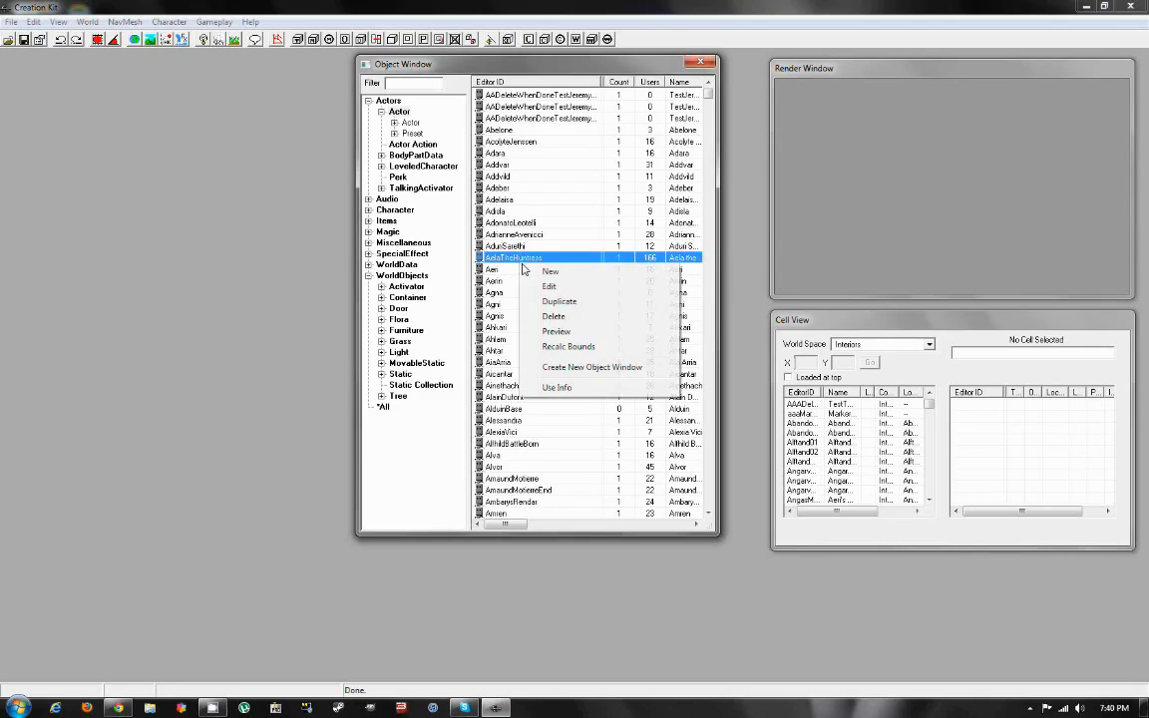
{"action": "left_click", "coordinate": [554, 301]}
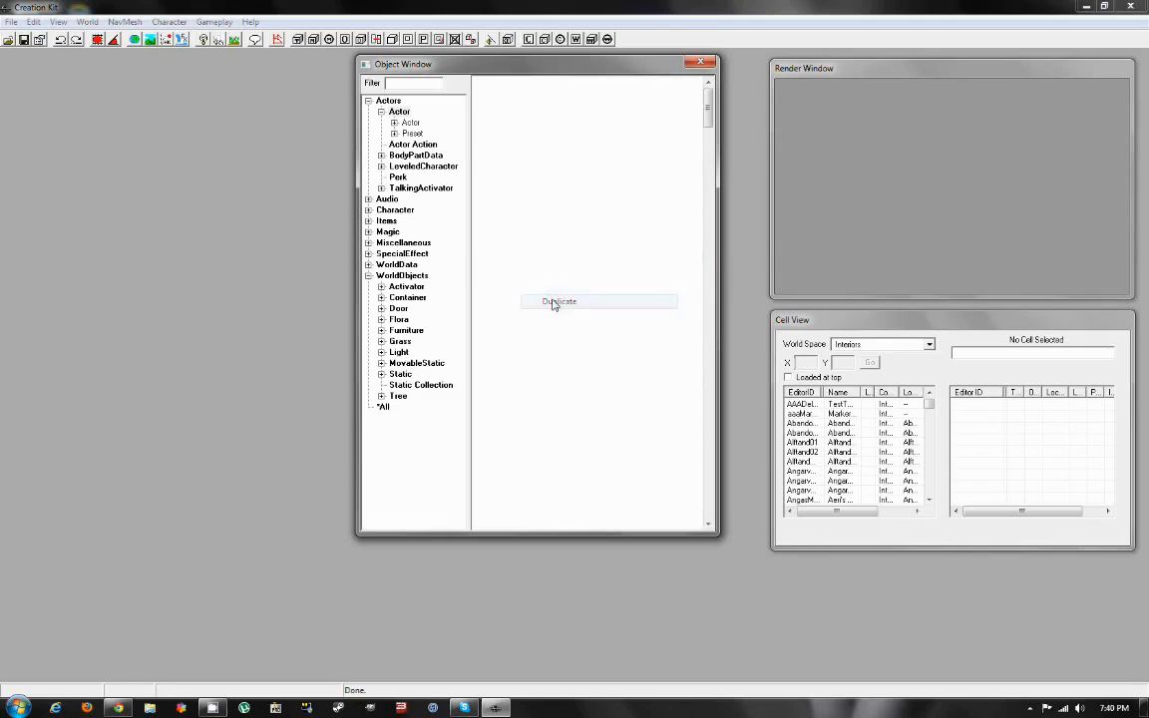
- Open the duplicated Aela actor for editing and set its ID to AelasTwin
{"action": "left_click", "coordinate": [487, 270]}
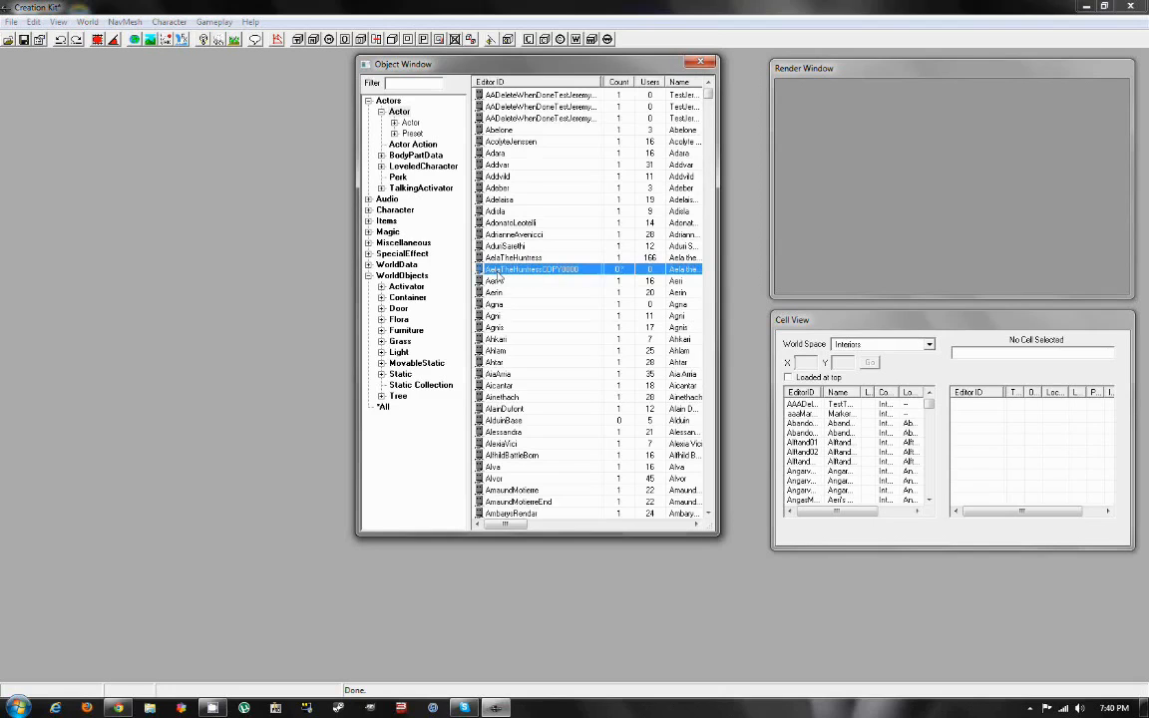
{"action": "right_click", "coordinate": [562, 274]}
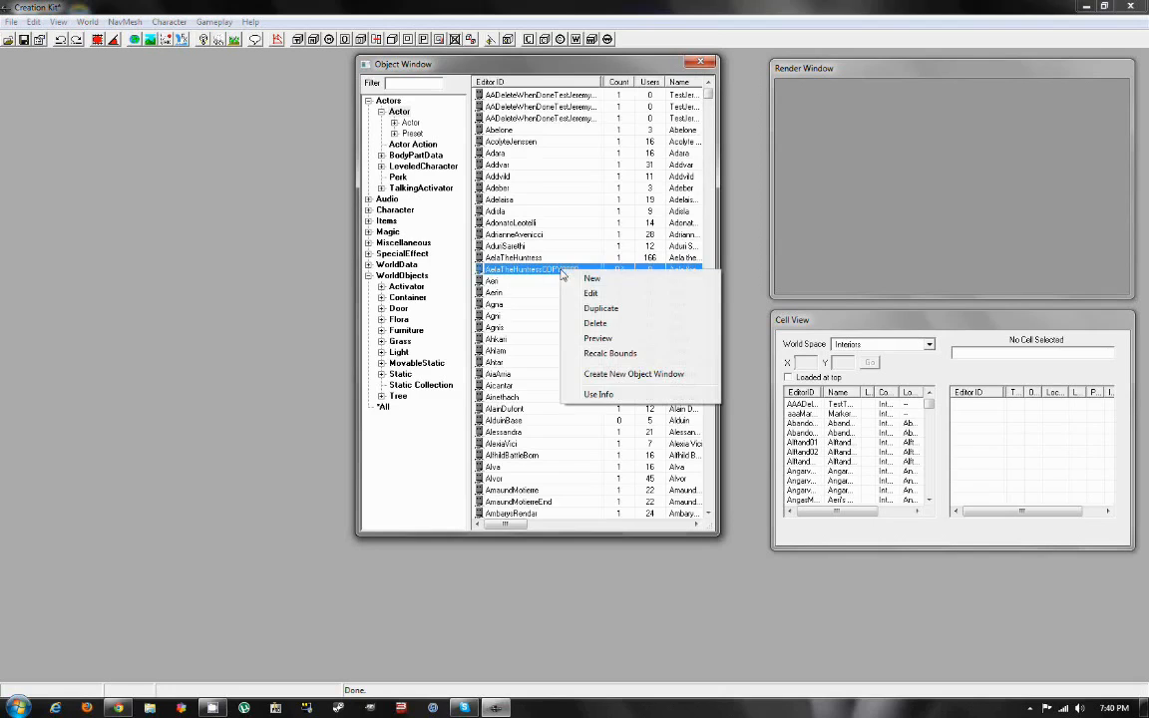
{"action": "left_click", "coordinate": [584, 290]}
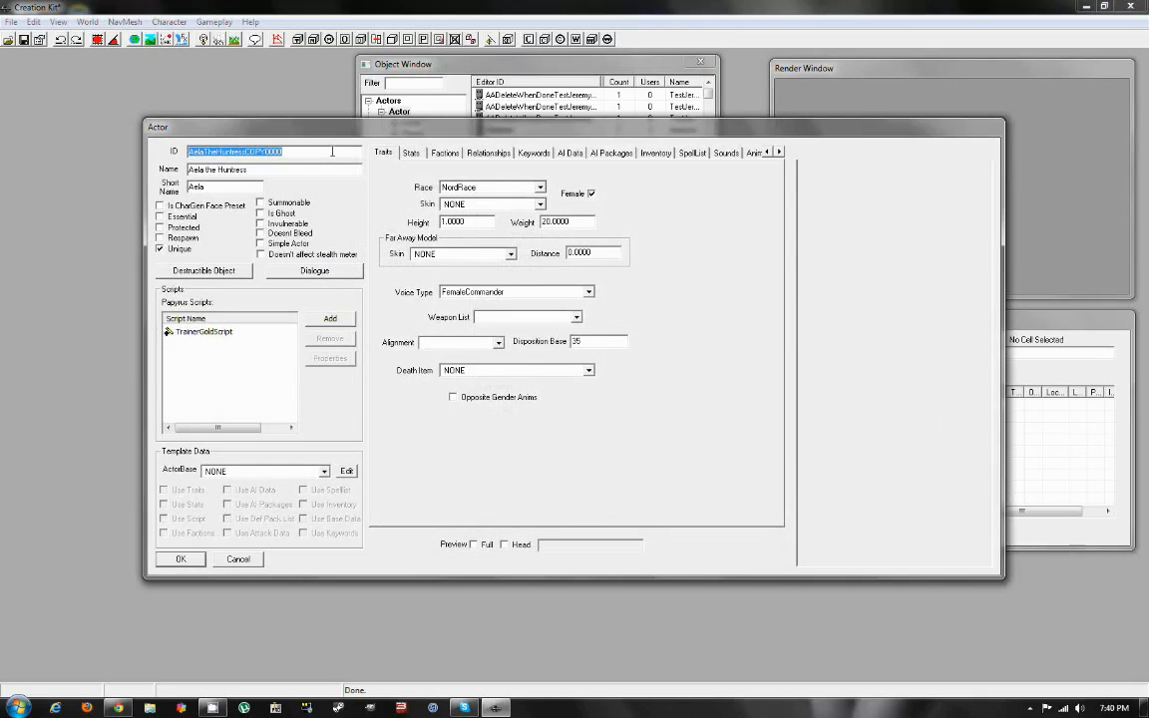
{"action": "key", "text": "BackSpace"}
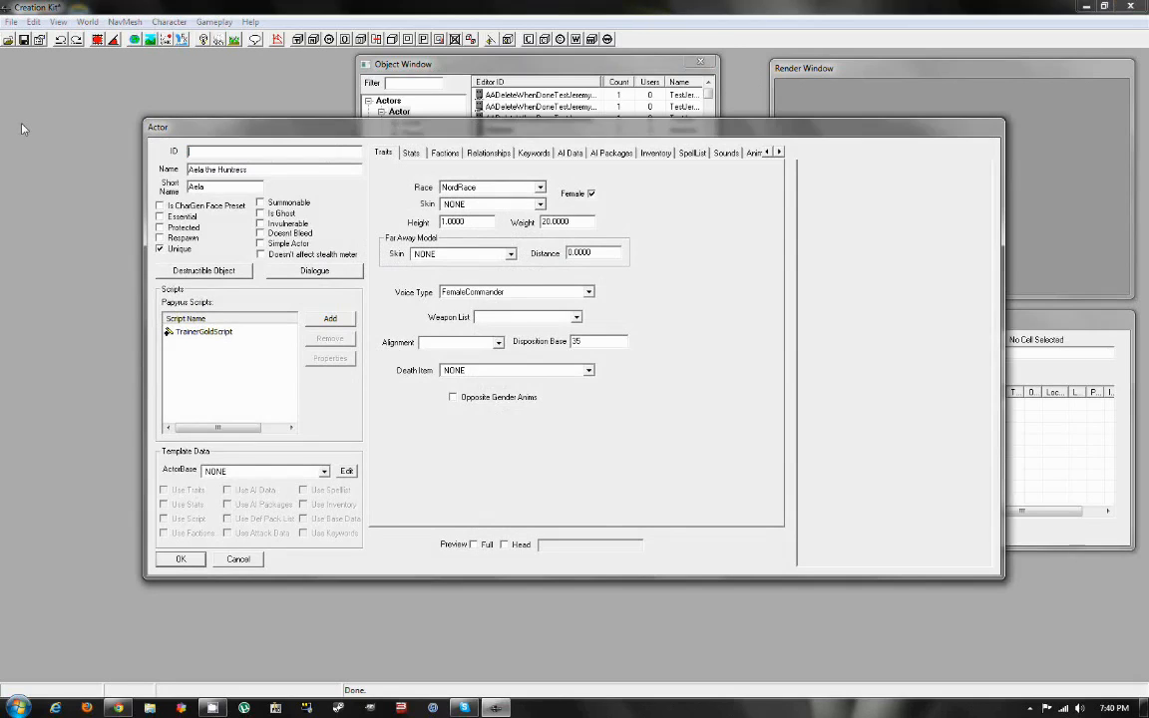
{"action": "type", "text": "L"}
{"action": "type", "text": "ela"}
- Shorten the actor's name to Aela and save, renaming the existing form instead of creating a new one
{"action": "key", "text": "BackSpace"}
{"action": "key", "text": "BackSpace"}
{"action": "key", "text": "BackSpace"}
{"action": "key", "text": "BackSpace"}
{"action": "key", "text": "BackSpace"}
{"action": "key", "text": "BackSpace"}
{"action": "key", "text": "BackSpace"}
{"action": "key", "text": "BackSpace"}
{"action": "key", "text": "BackSpace"}
{"action": "key", "text": "BackSpace"}
{"action": "key", "text": "BackSpace"}
{"action": "key", "text": "BackSpace"}
{"action": "key", "text": "BackSpace"}
{"action": "key", "text": "BackSpace"}
{"action": "left_click", "coordinate": [181, 560]}
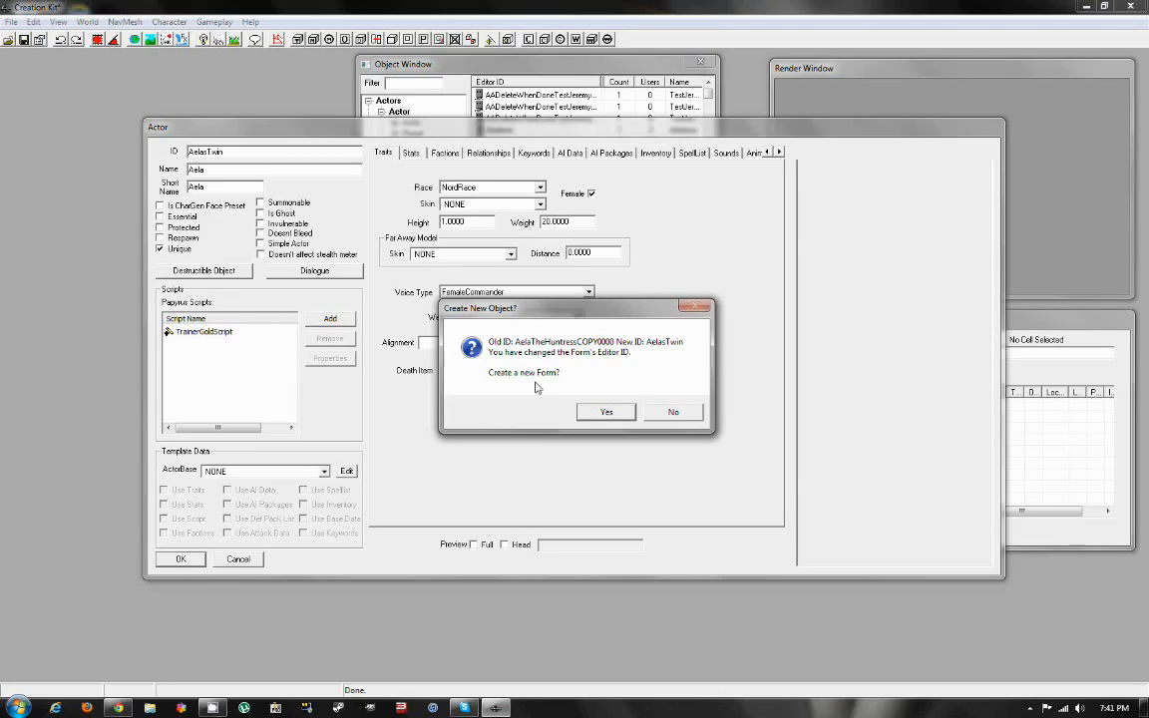
{"action": "left_click", "coordinate": [667, 416]}
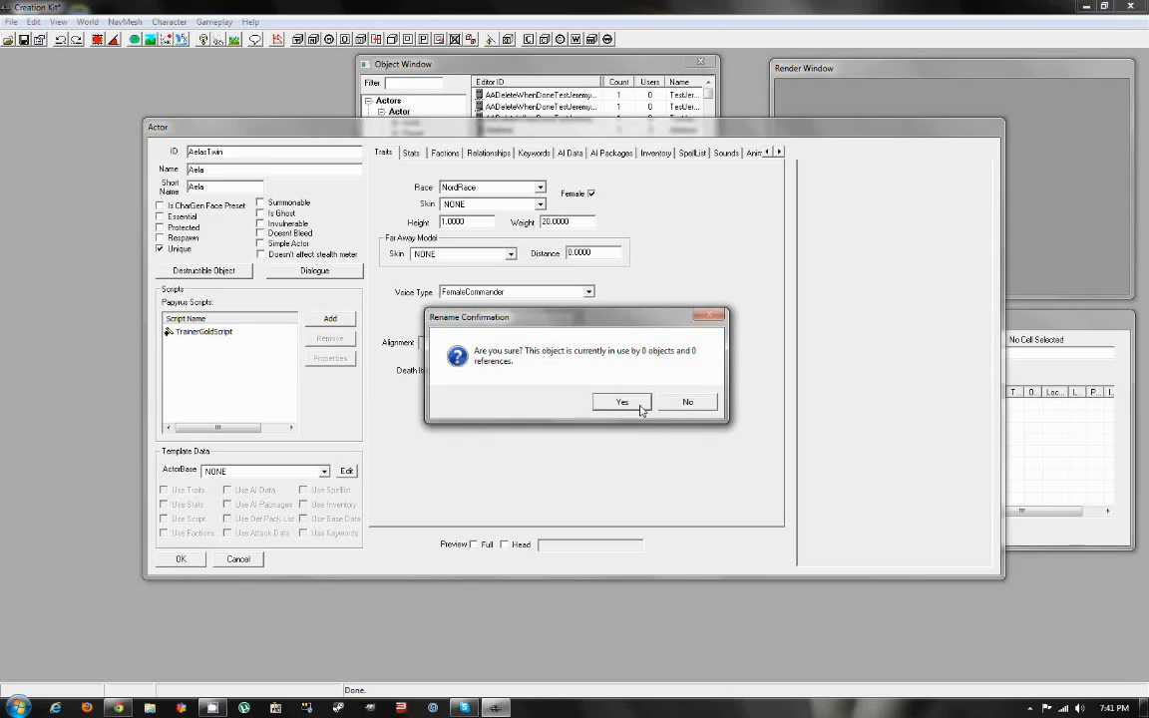
{"action": "left_click", "coordinate": [640, 405]}
- Reopen the AelasTwin actor and preview its full body, then its head from the front
{"action": "left_click", "coordinate": [520, 258]}
{"action": "double_click", "coordinate": [541, 260]}
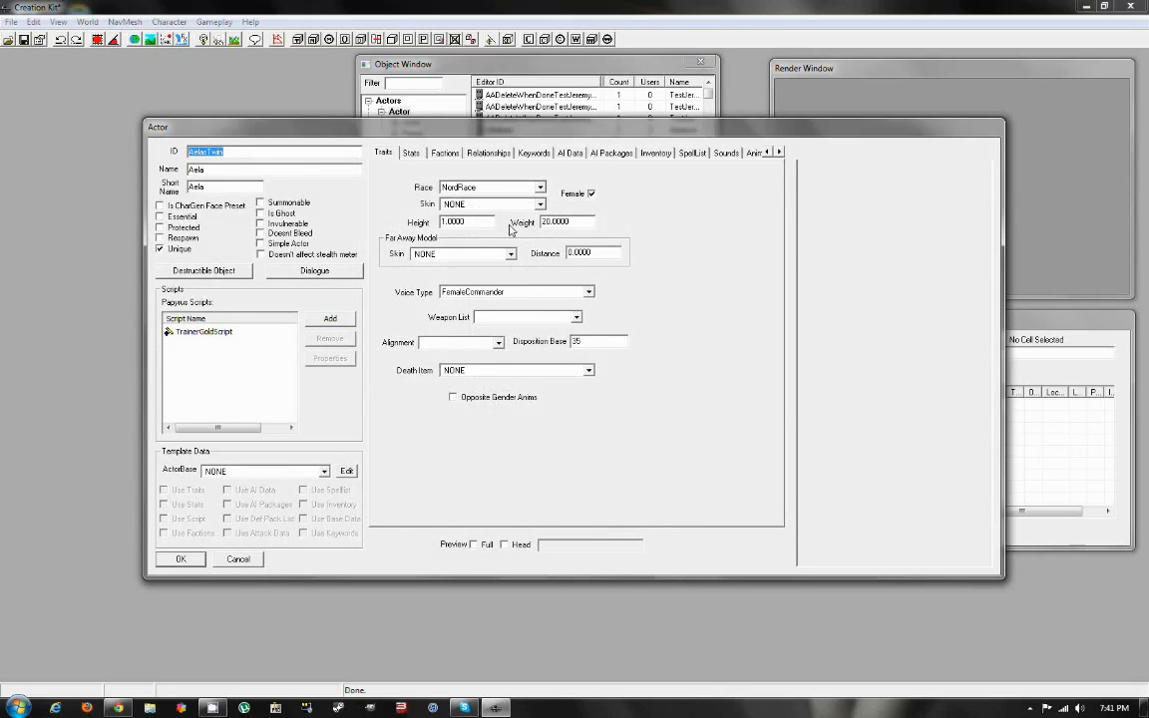
{"action": "left_click", "coordinate": [484, 547]}
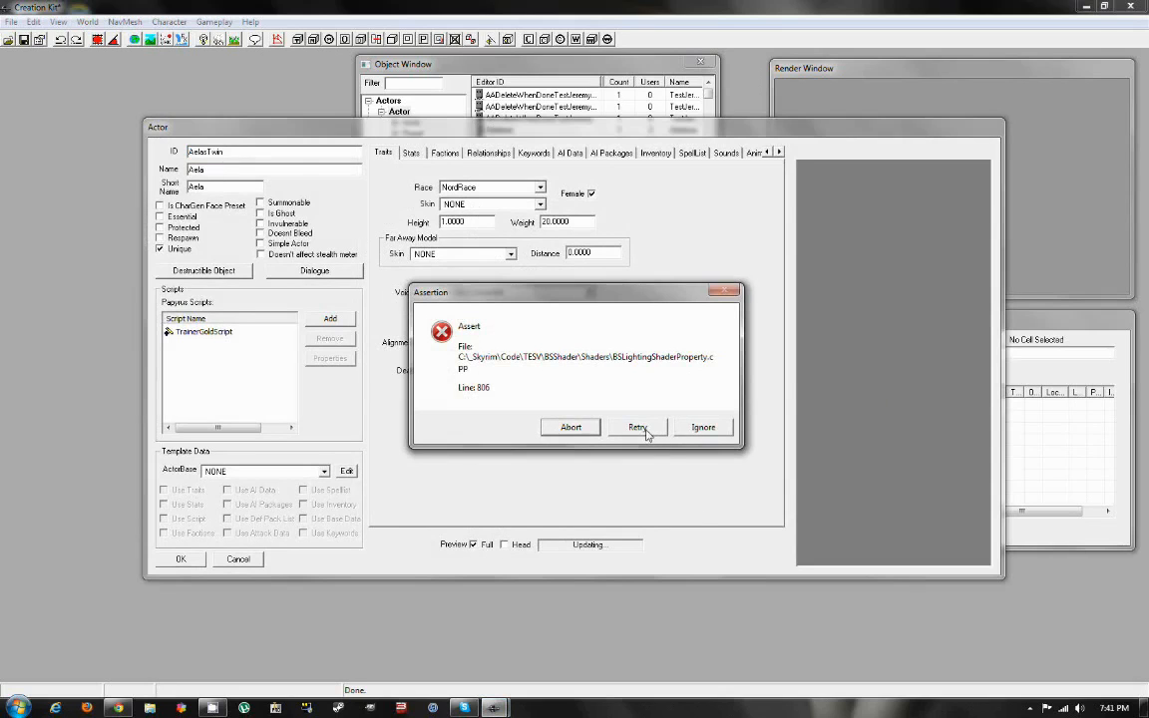
{"action": "left_click", "coordinate": [638, 428]}
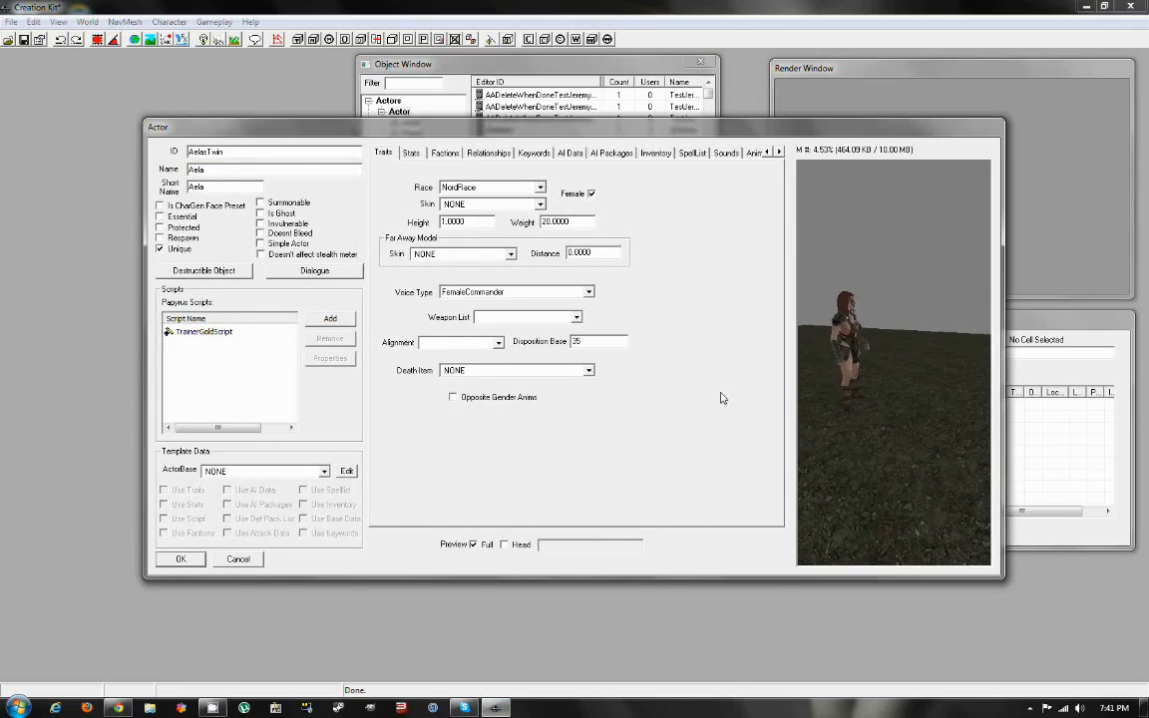
{"action": "left_click", "coordinate": [507, 544]}
{"action": "left_click_drag", "start_coordinate": [984, 355], "coordinate": [876, 378]}
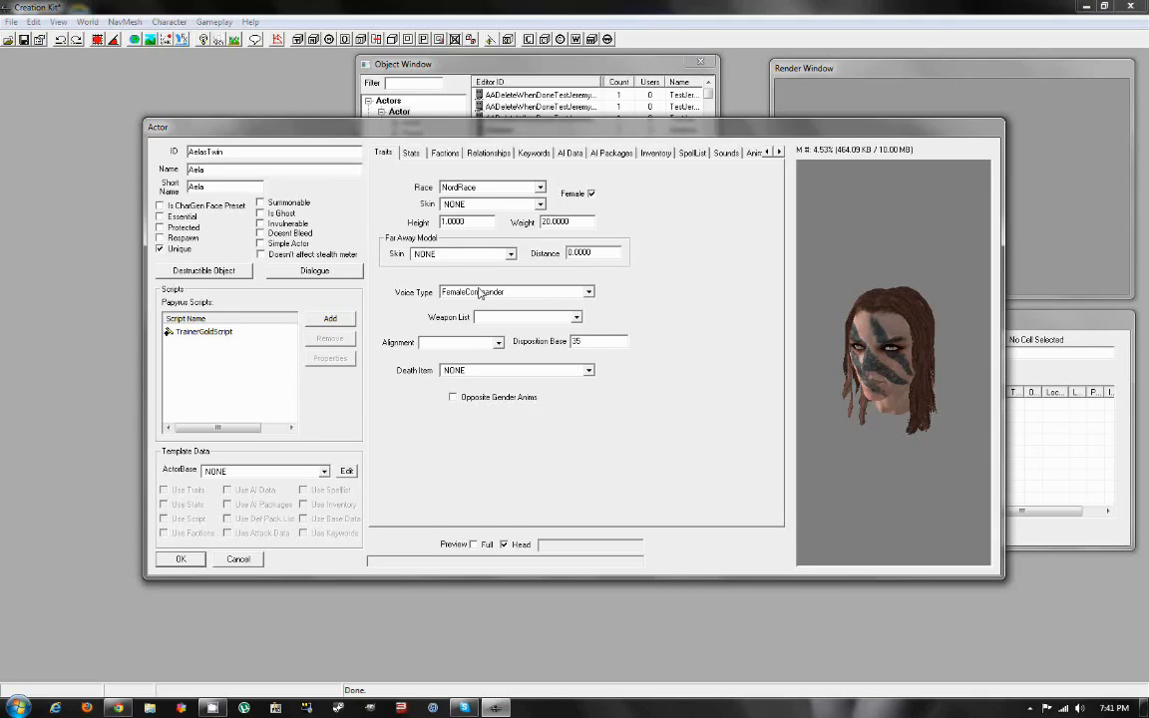
- Set the minimum calculated level (Calc Min) in the actor's stats to 20
{"action": "left_click", "coordinate": [413, 152]}
{"action": "left_click", "coordinate": [387, 154]}
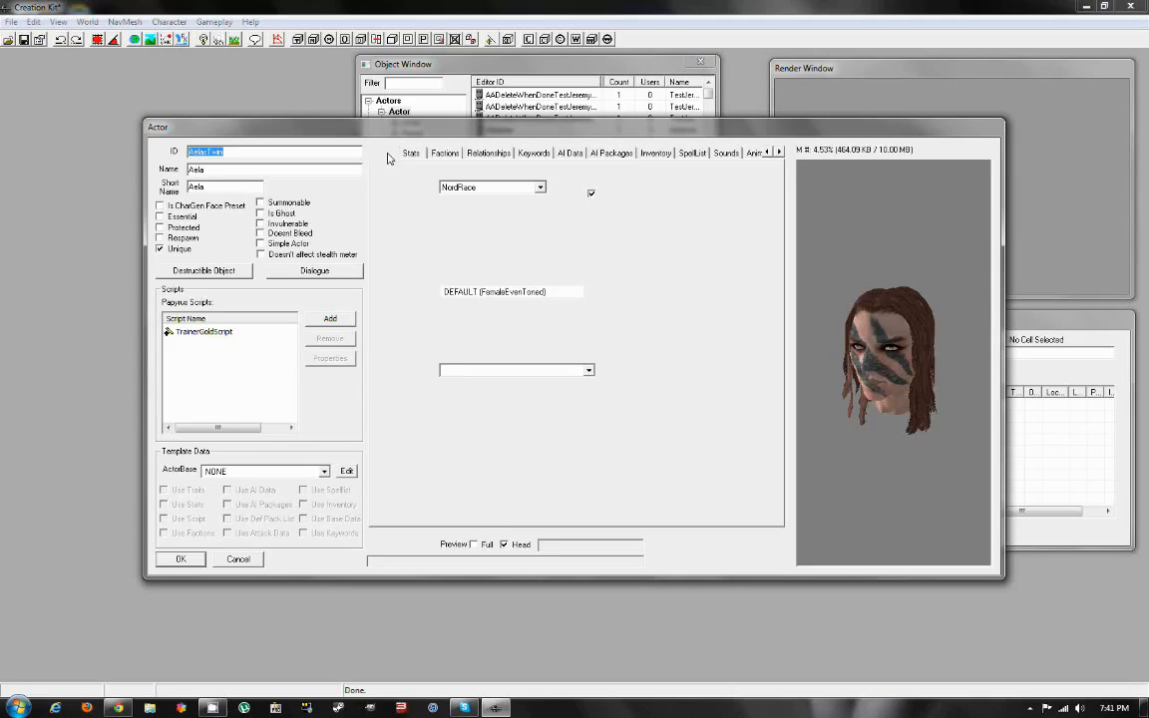
{"action": "left_click", "coordinate": [413, 153]}
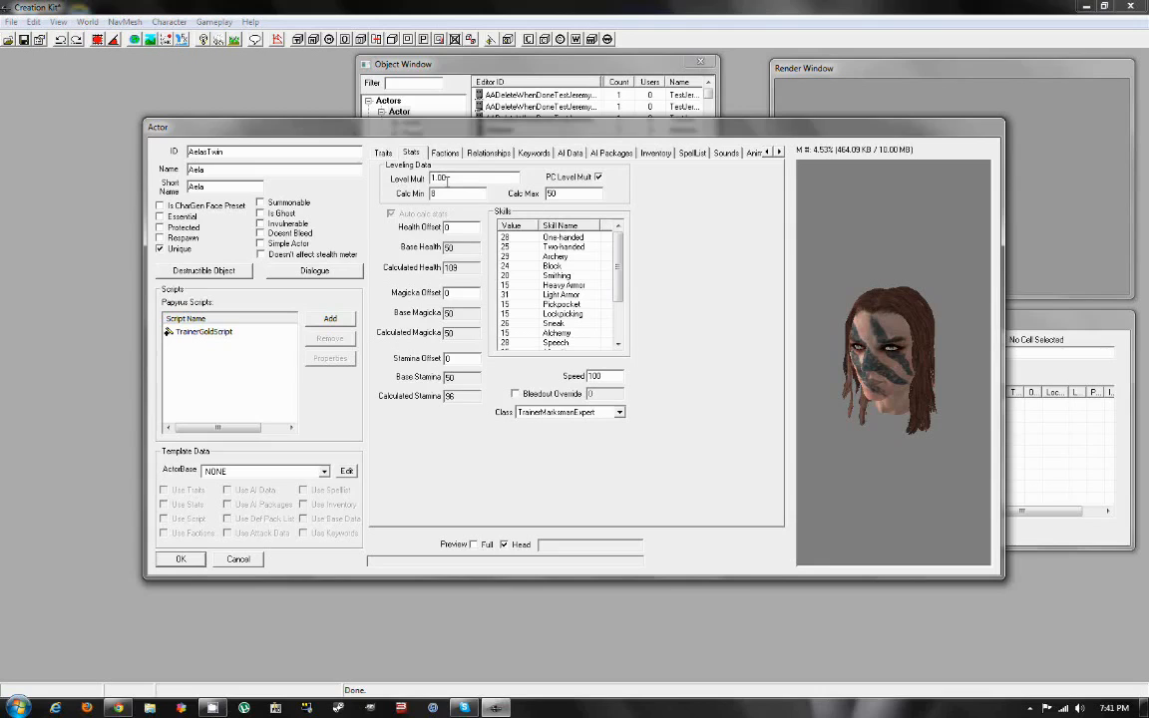
{"action": "left_click_drag", "start_coordinate": [474, 192], "coordinate": [216, 185]}
{"action": "type", "text": "20"}
- Change the actor's class to TrainerTwoHandedMaster
{"action": "left_click", "coordinate": [620, 412]}
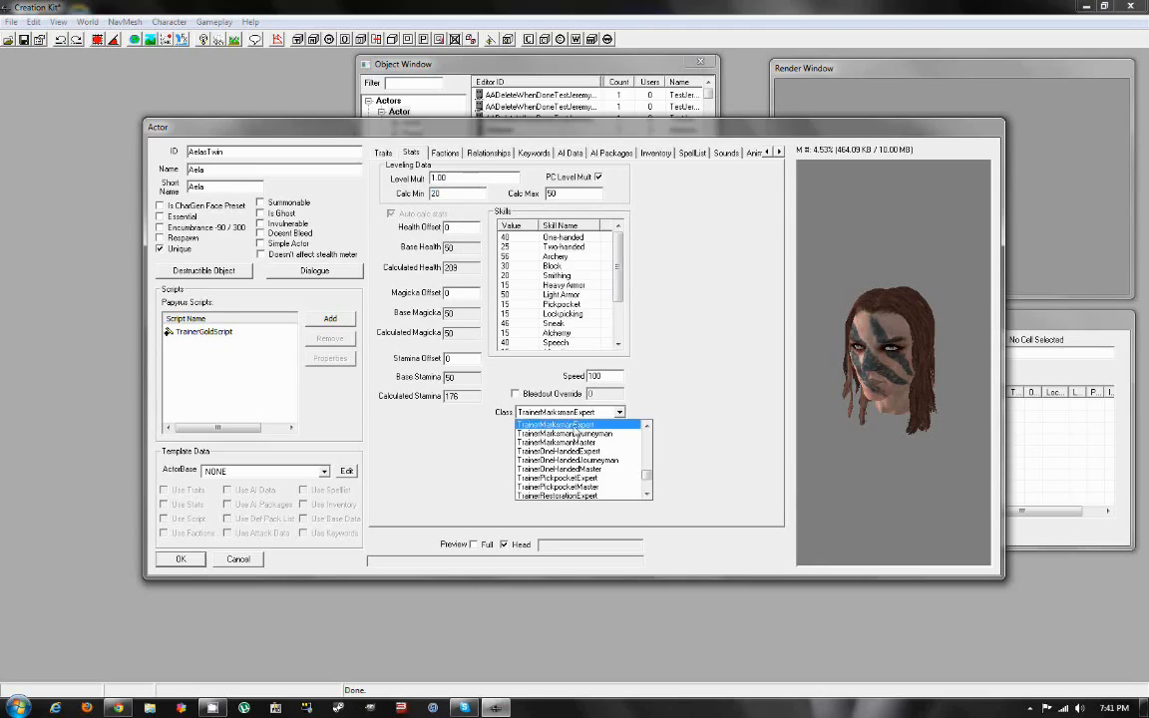
{"action": "left_click", "coordinate": [646, 495]}
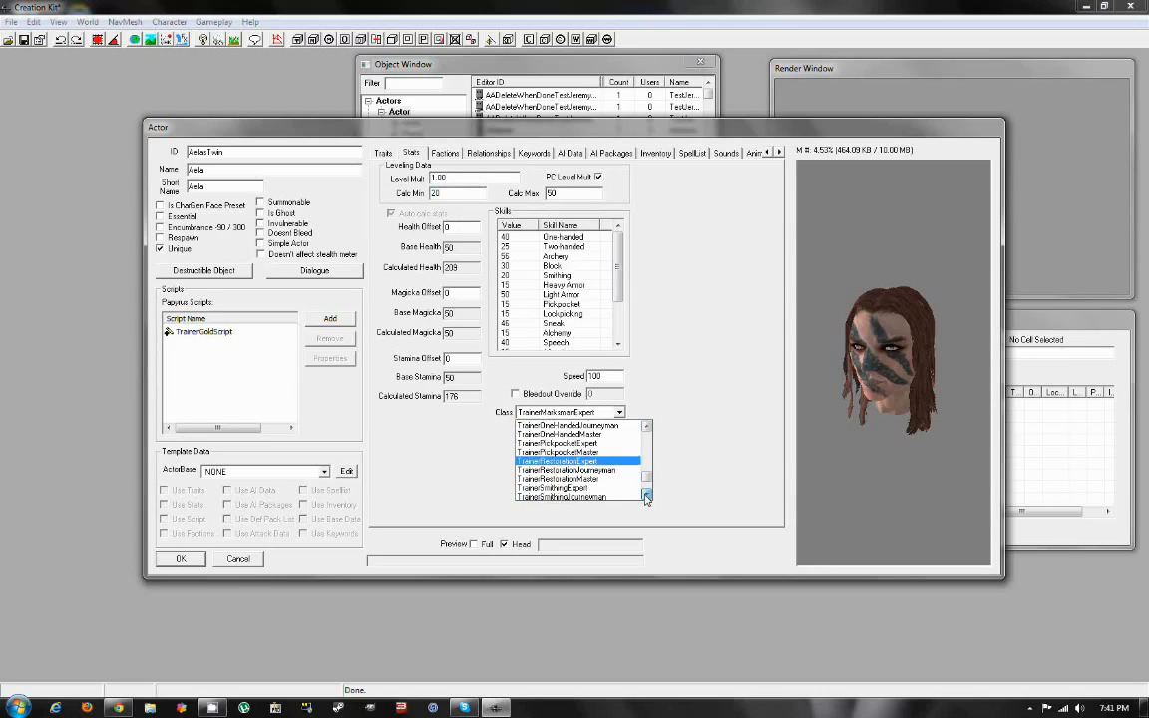
{"action": "left_click", "coordinate": [647, 496]}
{"action": "left_click", "coordinate": [646, 496]}
{"action": "left_click", "coordinate": [647, 496]}
{"action": "left_click", "coordinate": [647, 496]}
{"action": "left_click", "coordinate": [598, 484]}
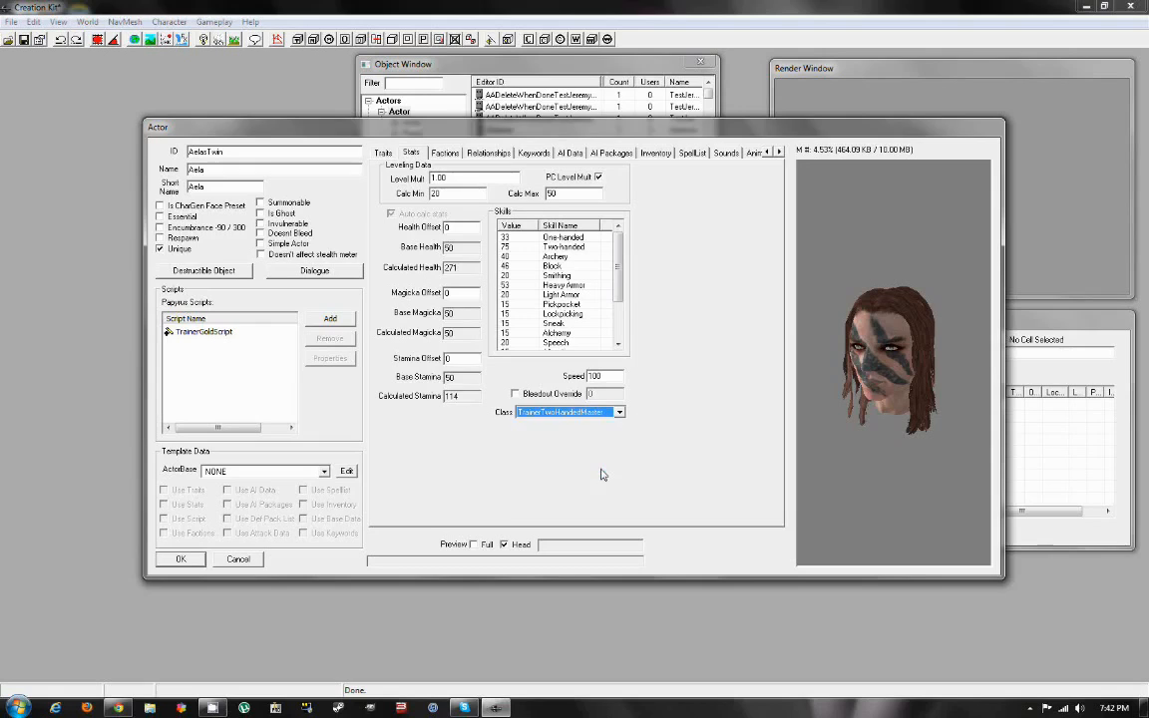
- Examine the actor's factions and the member list of JobTrainerFaction, leaving that faction's settings as they are
{"action": "left_click", "coordinate": [446, 152]}
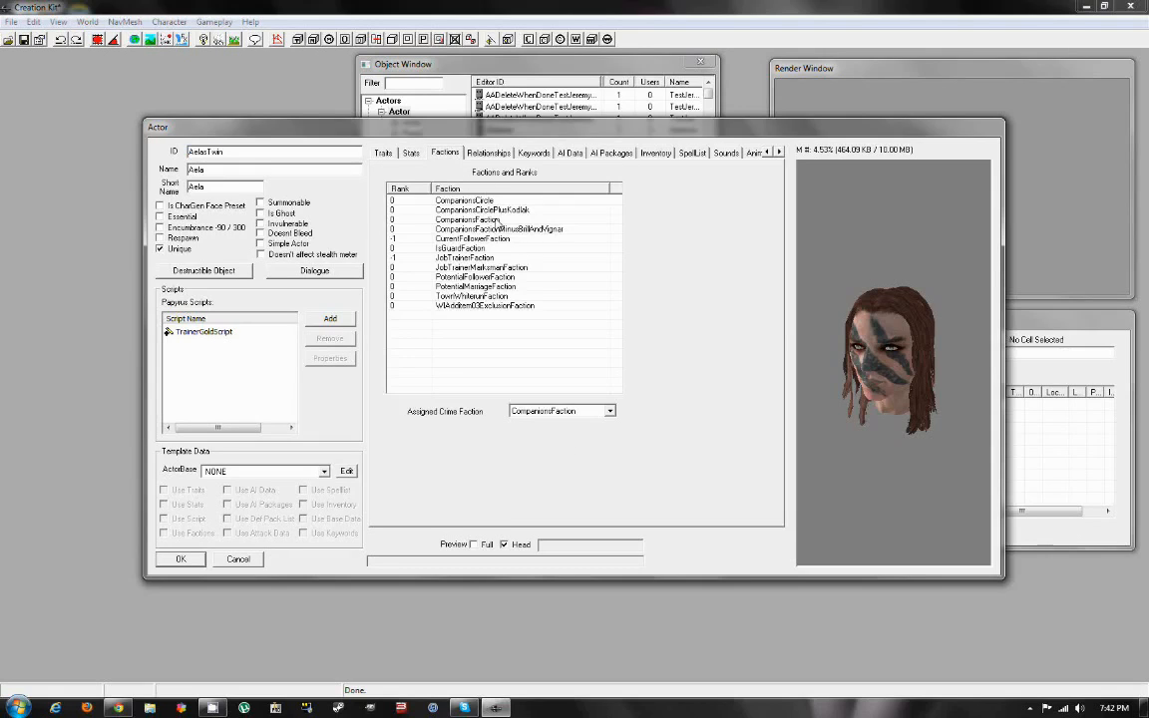
{"action": "double_click", "coordinate": [454, 257]}
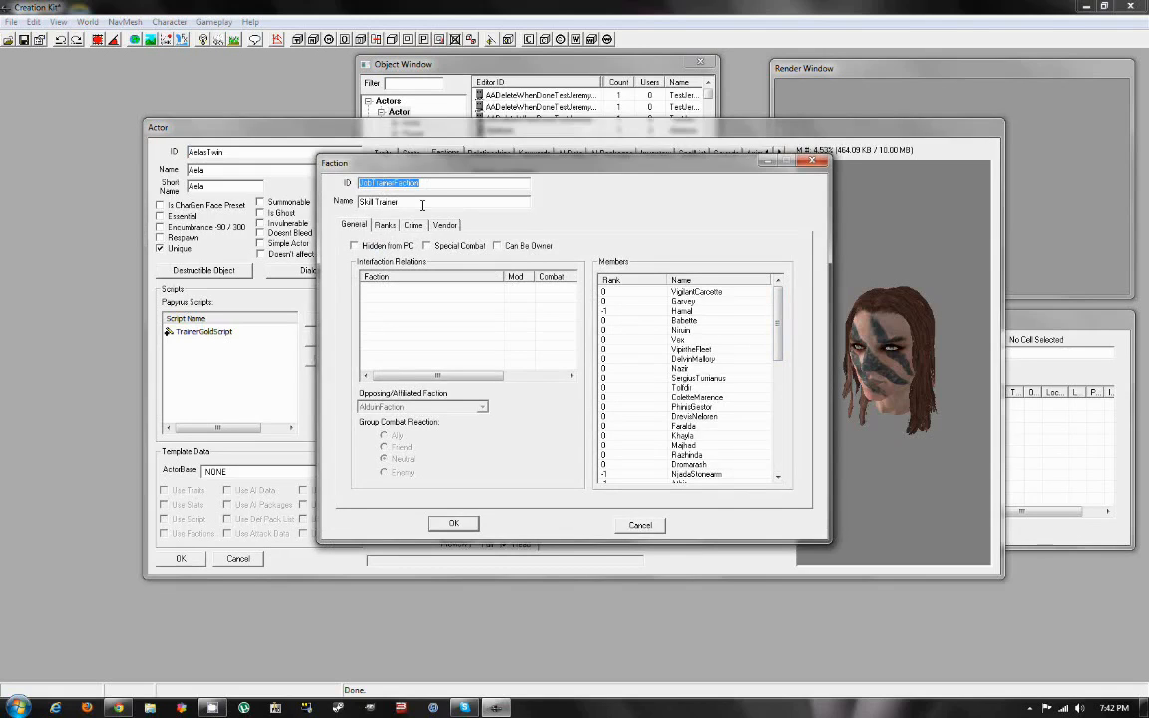
{"action": "scroll", "coordinate": [774, 319], "scroll_direction": "down", "scroll_amount": 1}
{"action": "left_click_drag", "start_coordinate": [774, 319], "coordinate": [776, 430]}
{"action": "left_click", "coordinate": [453, 523]}
{"action": "left_click_drag", "start_coordinate": [527, 344], "coordinate": [406, 102]}
{"action": "left_click", "coordinate": [457, 324]}
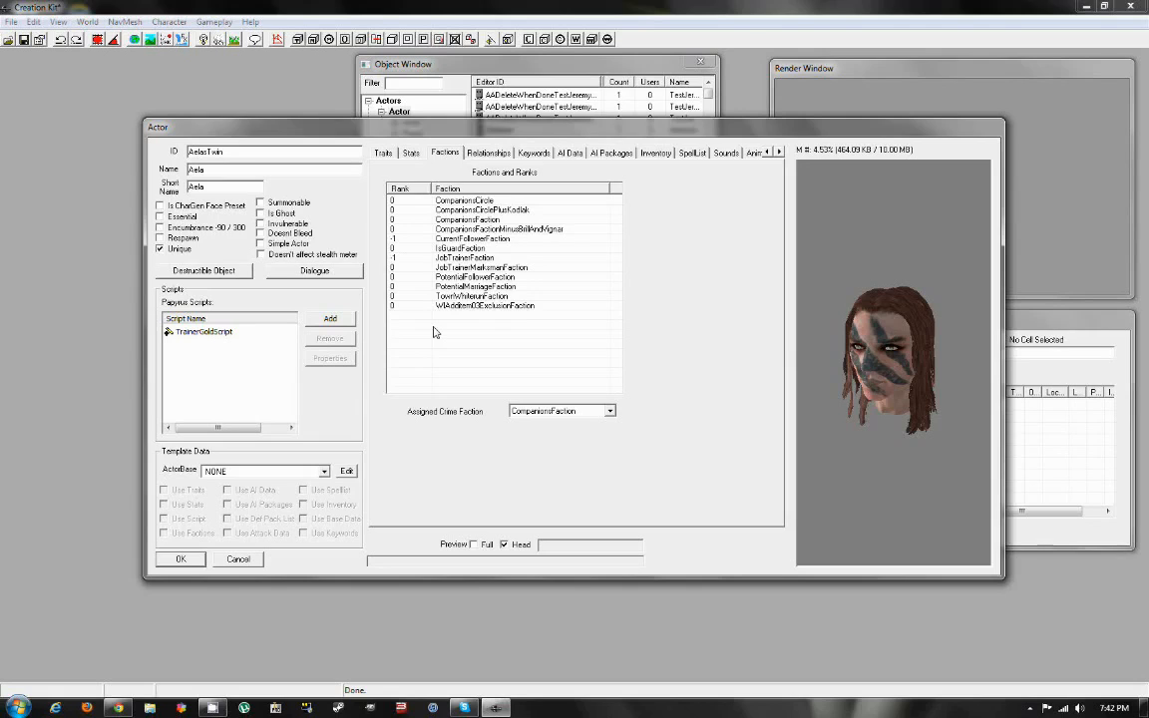
- Add PotentialFollowerFaction to the actor's factions, filtering the available forms by "potential"
{"action": "right_click", "coordinate": [468, 343]}
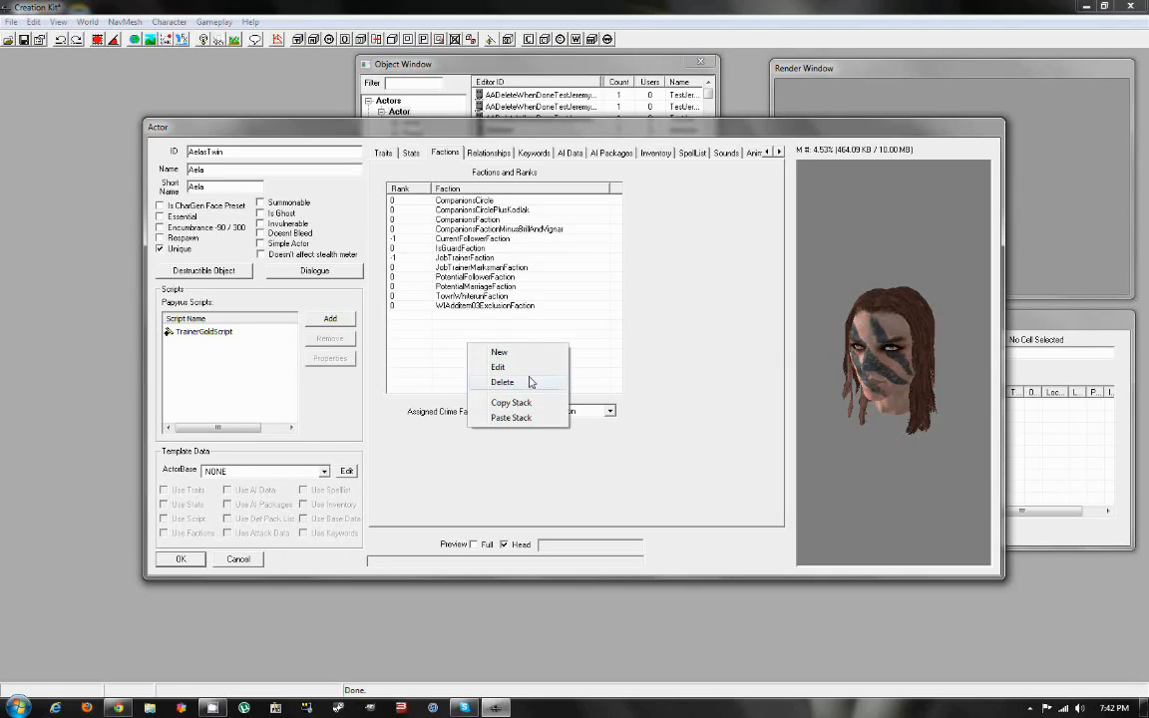
{"action": "left_click", "coordinate": [504, 353]}
{"action": "type", "text": "potential"}
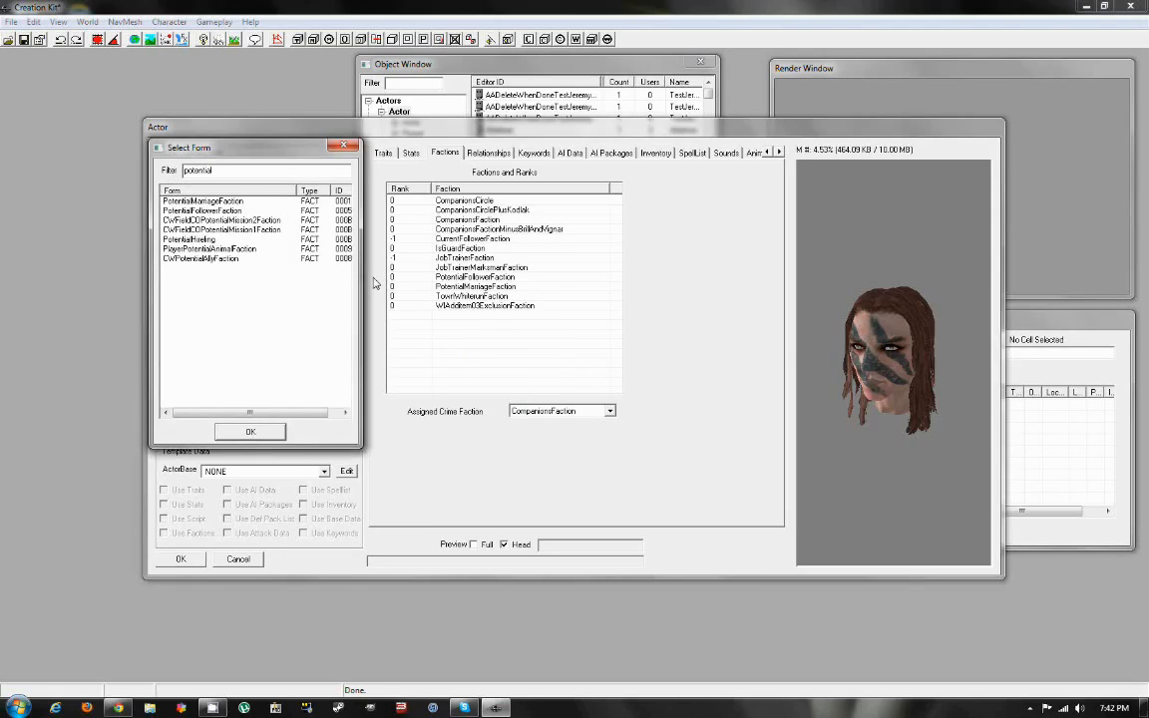
{"action": "left_click", "coordinate": [238, 211]}
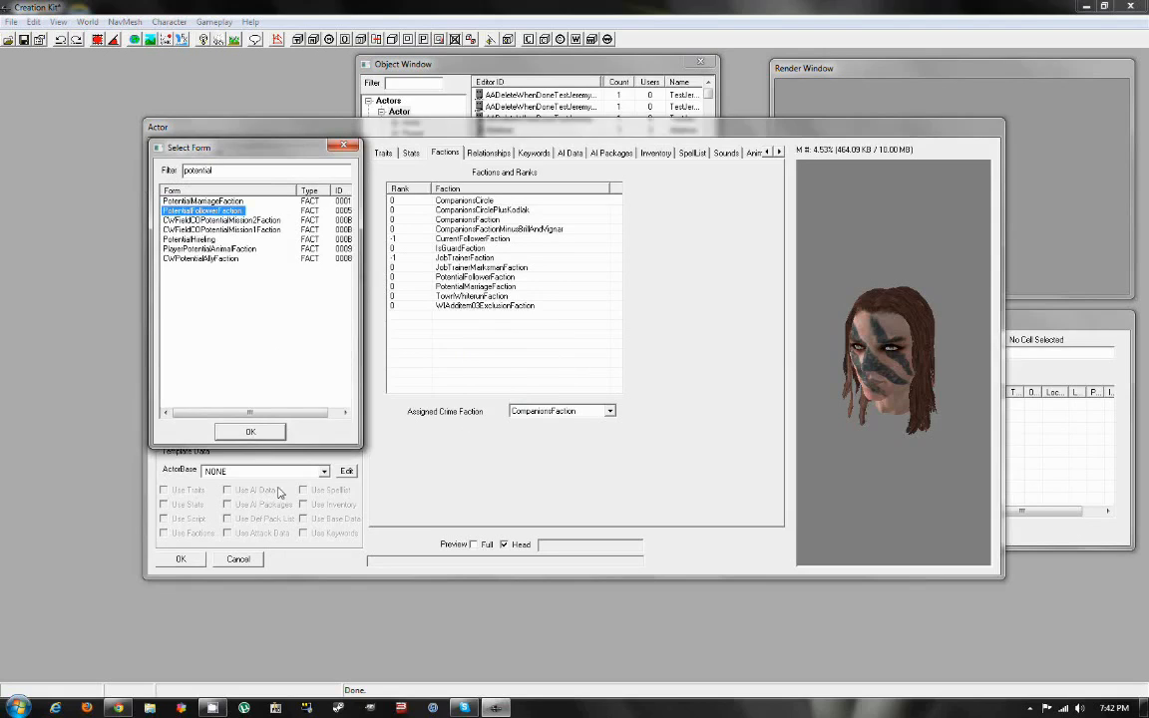
{"action": "left_click", "coordinate": [250, 432]}
- Add CurrentFollowerFaction to the actor's factions, filtering the forms by "current", and check its rank in the list
{"action": "right_click", "coordinate": [401, 310]}
{"action": "left_click", "coordinate": [425, 317]}
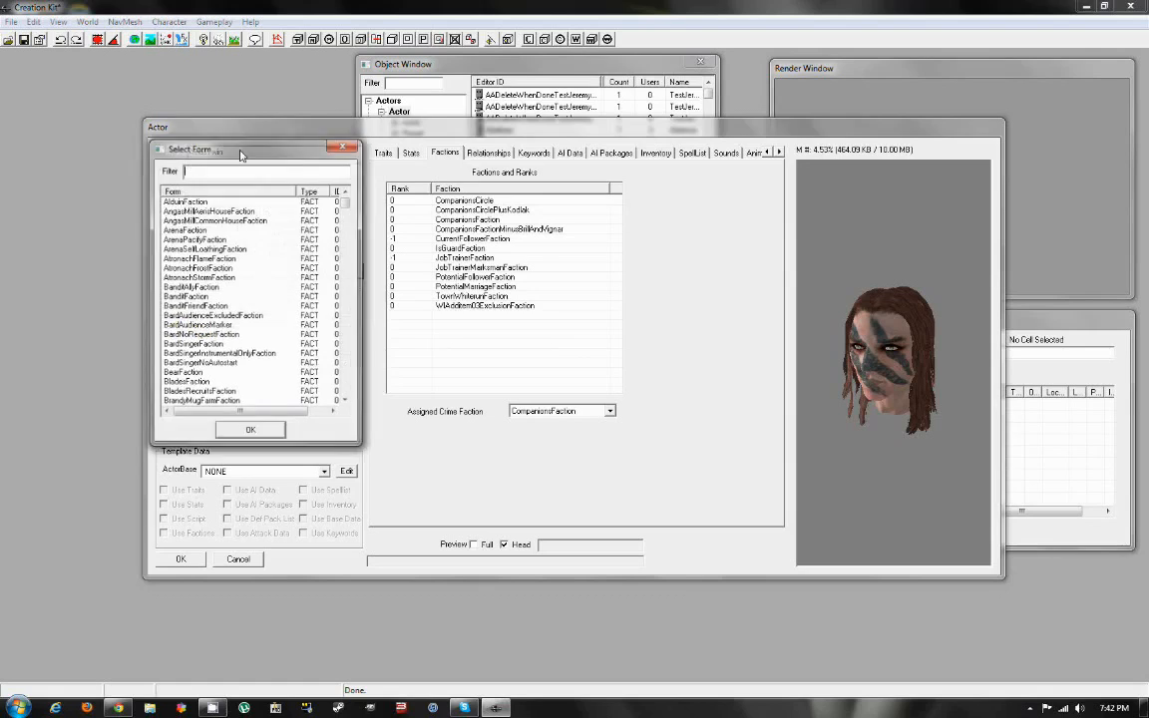
{"action": "type", "text": "current"}
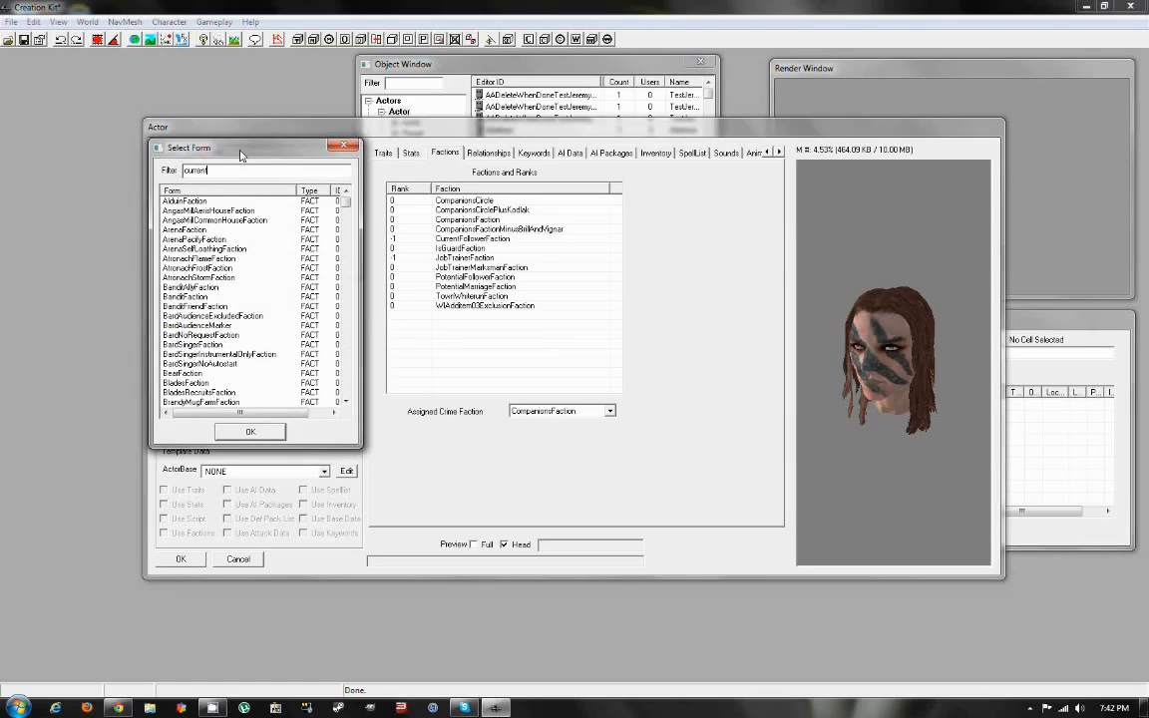
{"action": "left_click", "coordinate": [222, 203]}
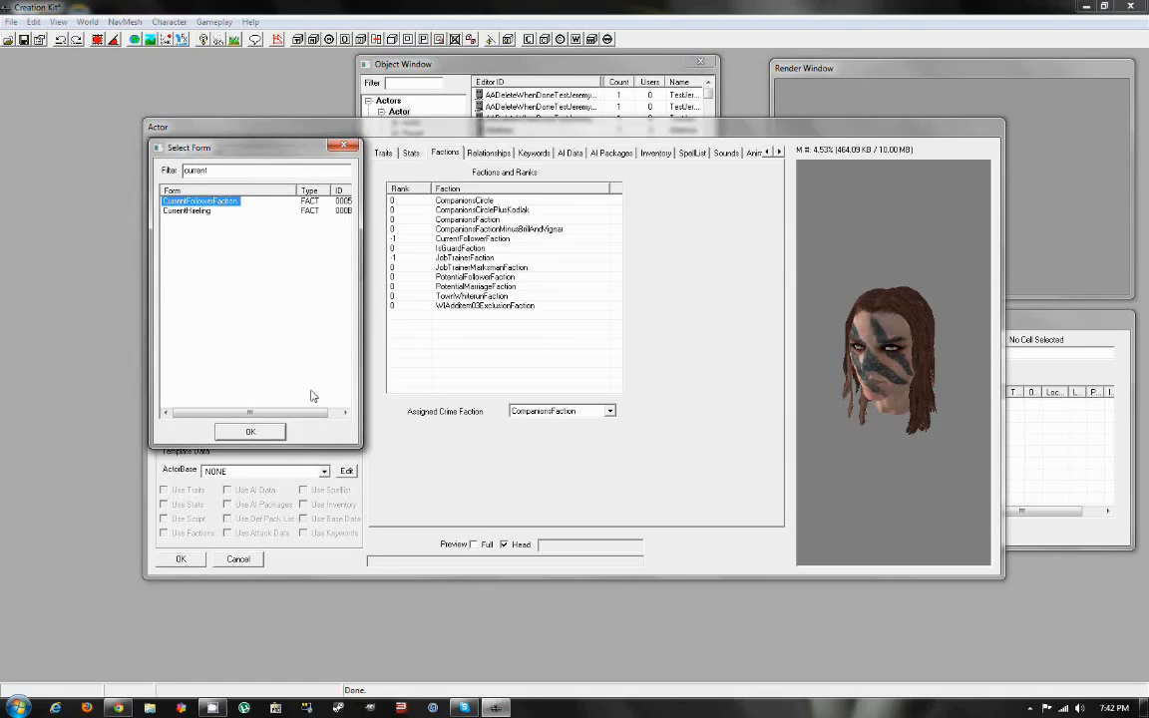
{"action": "left_click", "coordinate": [251, 432]}
{"action": "left_click", "coordinate": [463, 240]}
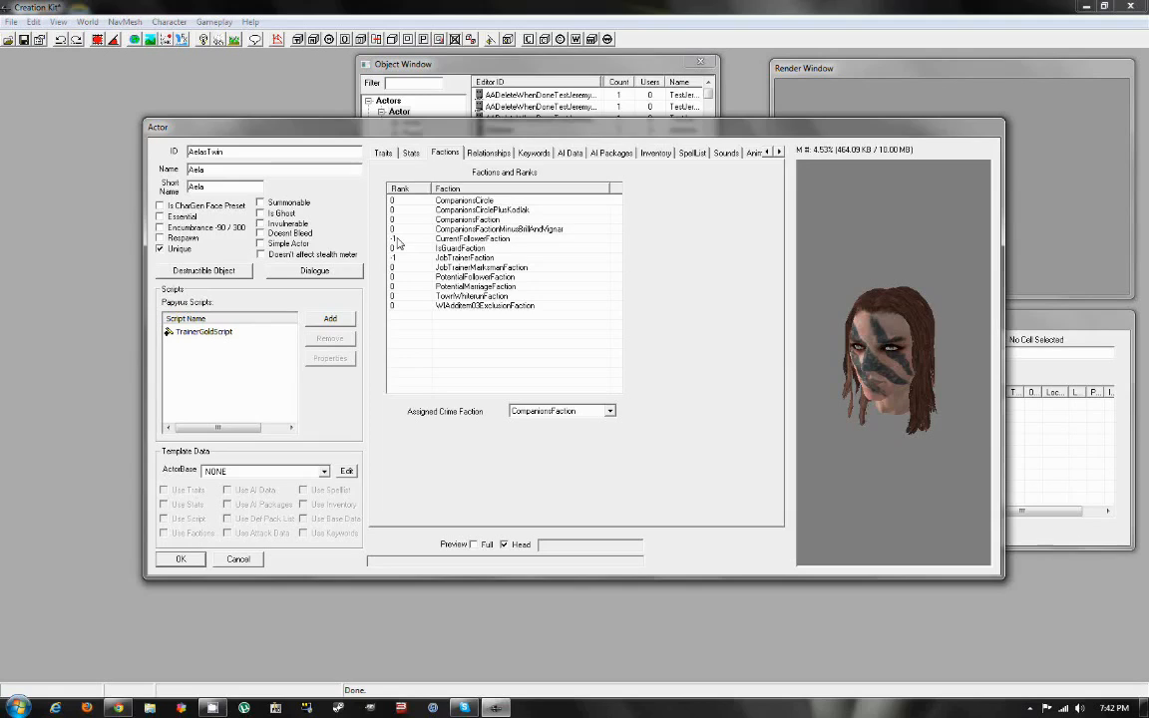
{"action": "left_click", "coordinate": [398, 240]}
- Add PotentialMarriageFaction to the actor's factions, filtering the available forms by "potential"
{"action": "right_click", "coordinate": [487, 333]}
{"action": "left_click", "coordinate": [505, 350]}
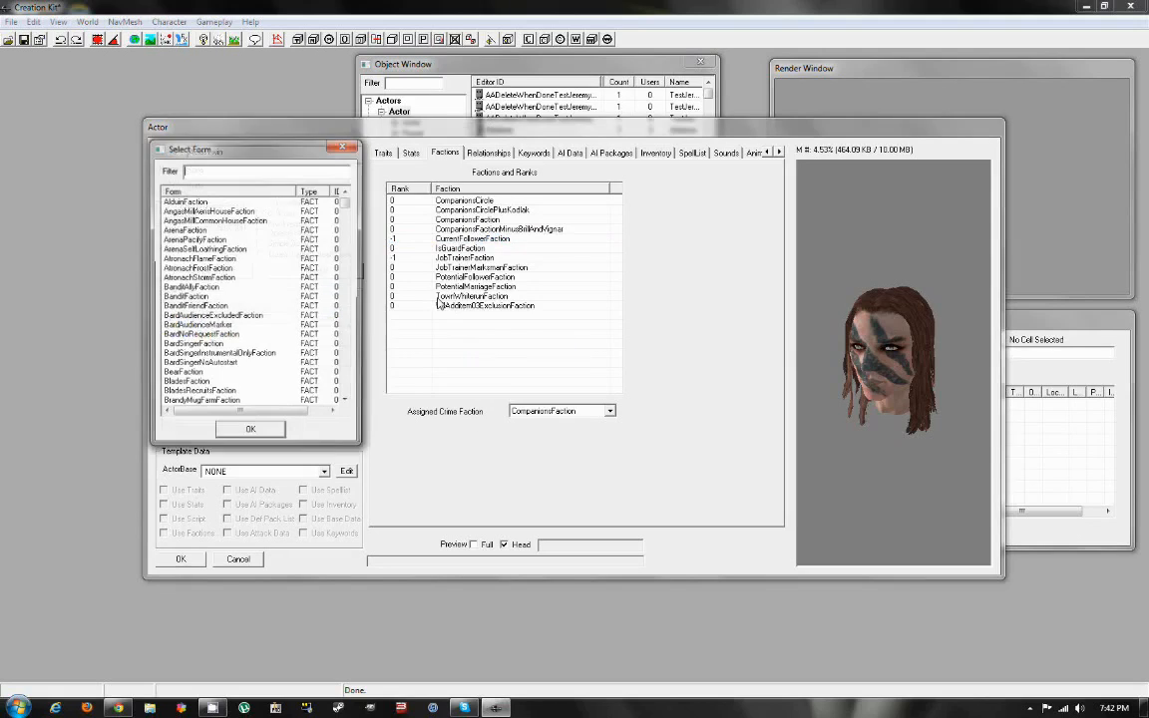
{"action": "type", "text": "potential"}
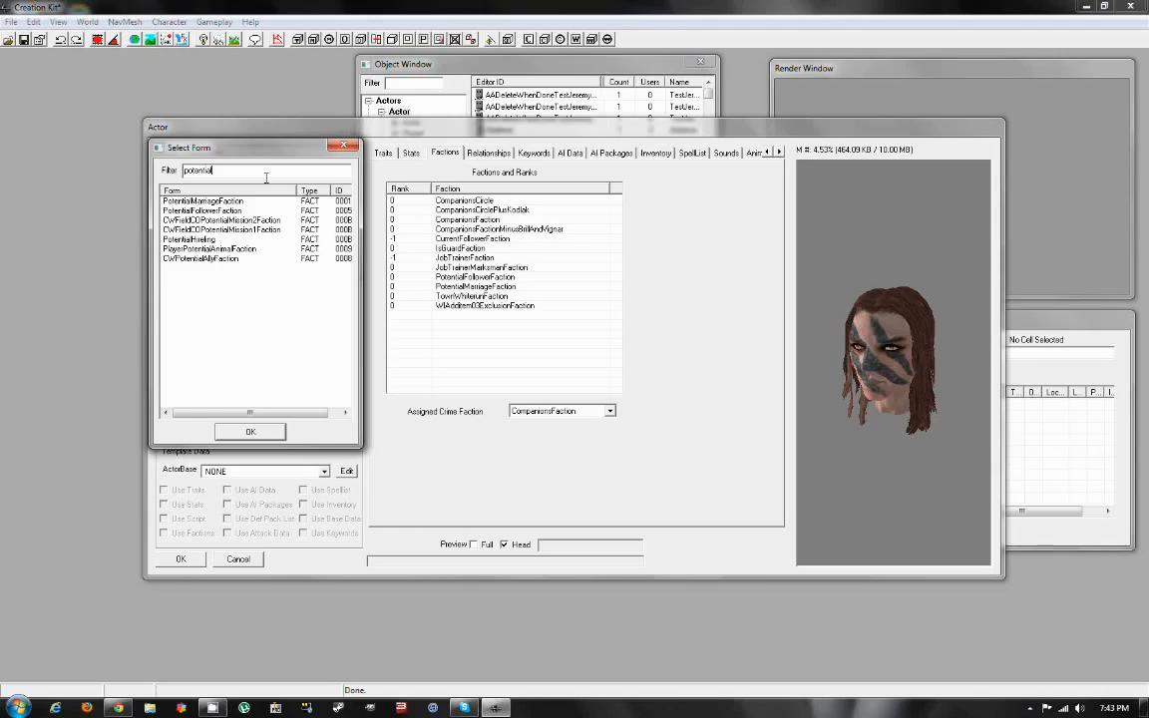
{"action": "left_click", "coordinate": [205, 200]}
{"action": "left_click", "coordinate": [251, 431]}
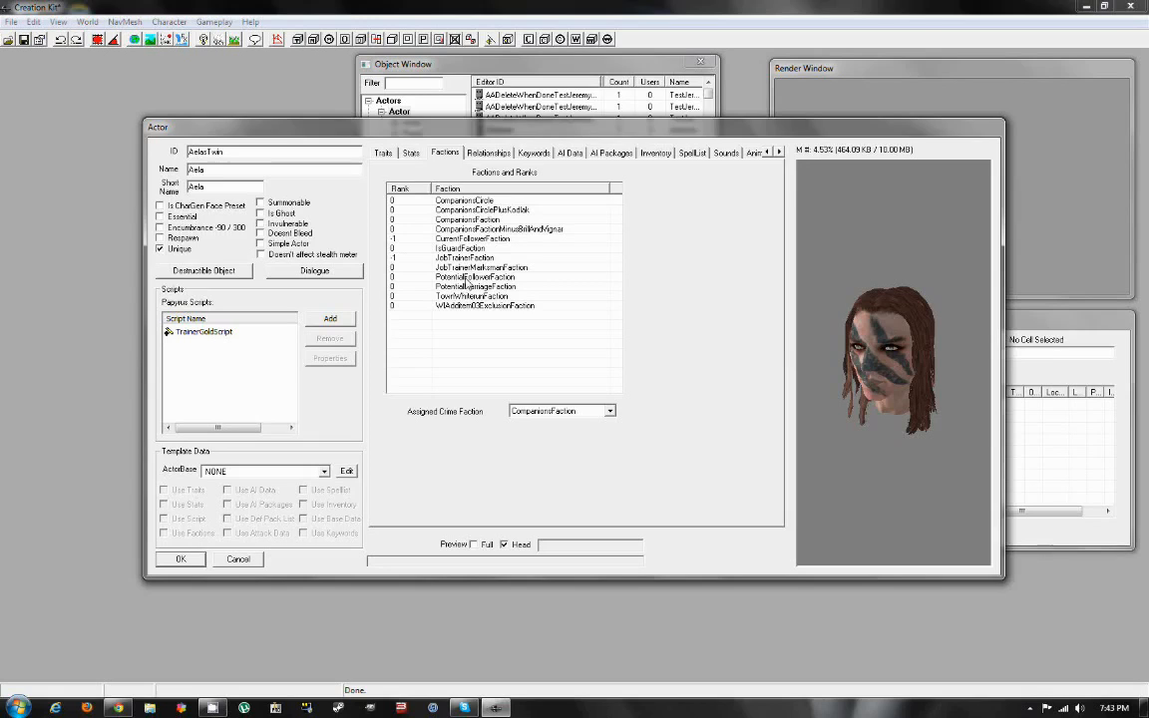
{"action": "left_click_drag", "start_coordinate": [886, 349], "coordinate": [929, 353]}
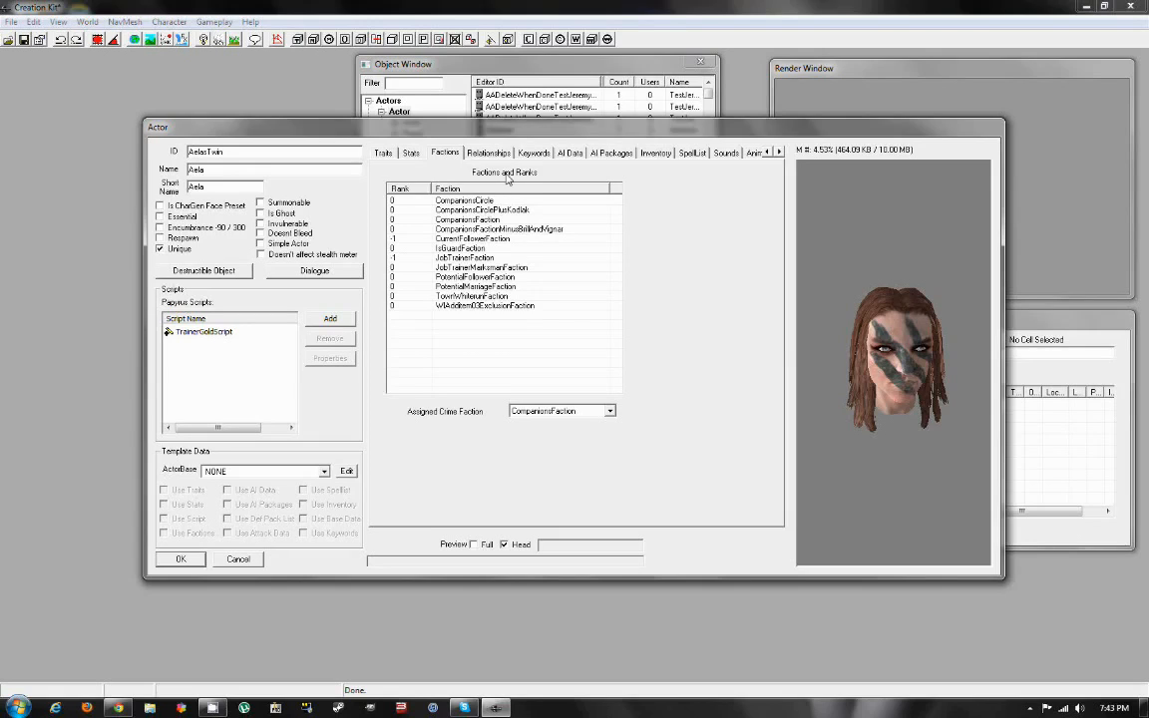
{"action": "left_click", "coordinate": [483, 154]}
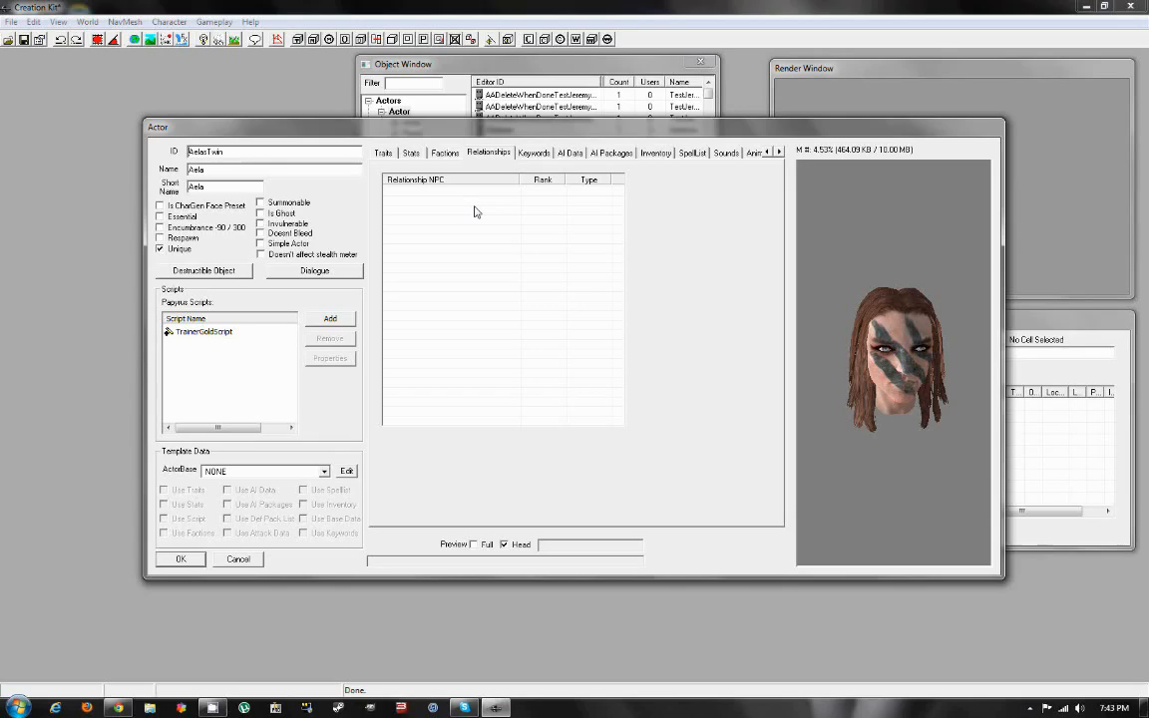
{"action": "right_click", "coordinate": [475, 211]}
{"action": "left_click", "coordinate": [499, 217]}
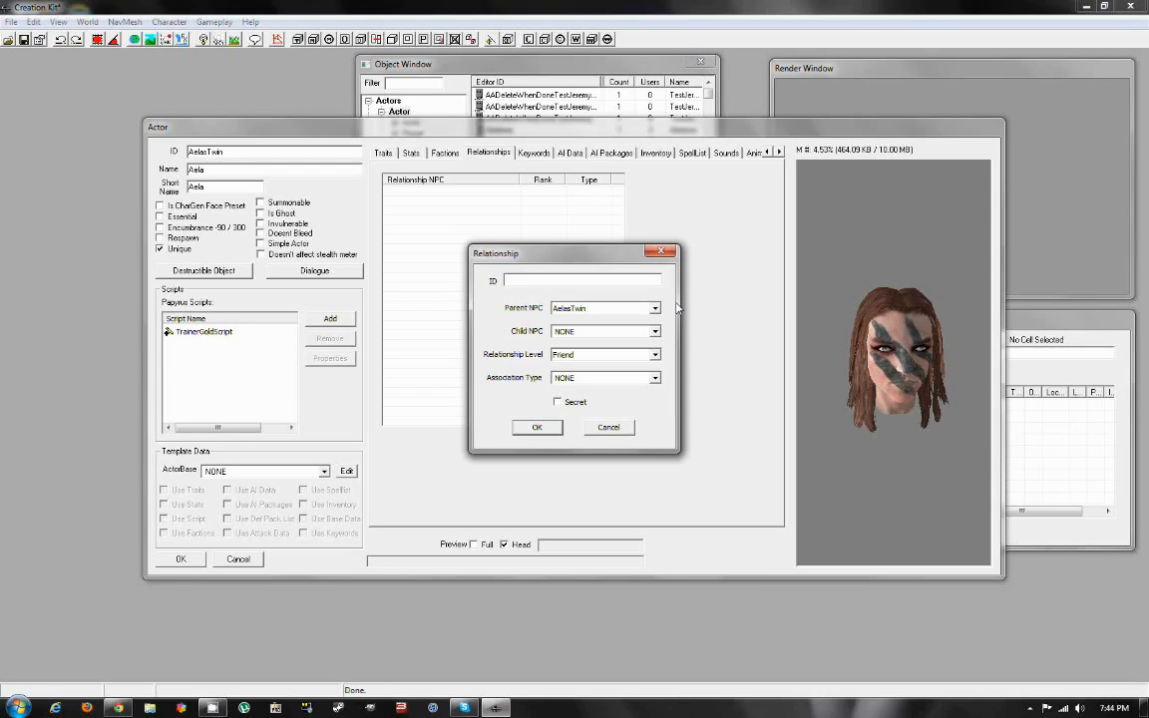
{"action": "left_click", "coordinate": [608, 428]}
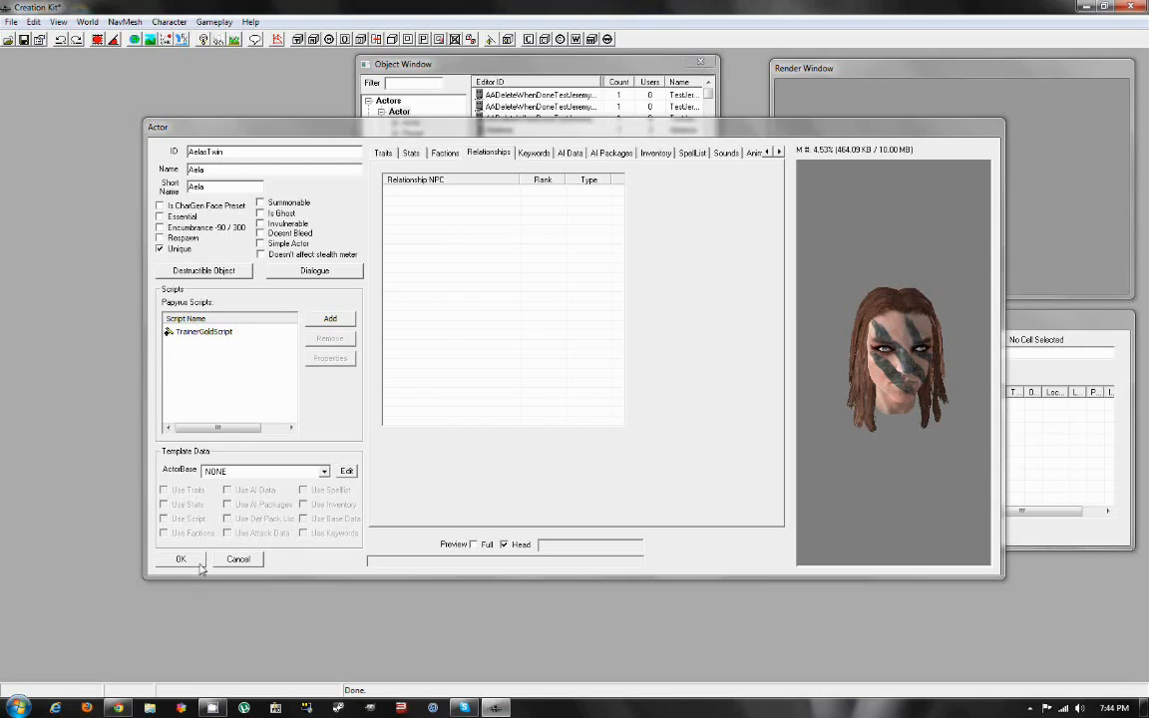
- Save and reopen the AelasTwin actor, and add a relationship with Player as the child NPC at relationship level Ally
{"action": "left_click", "coordinate": [187, 561]}
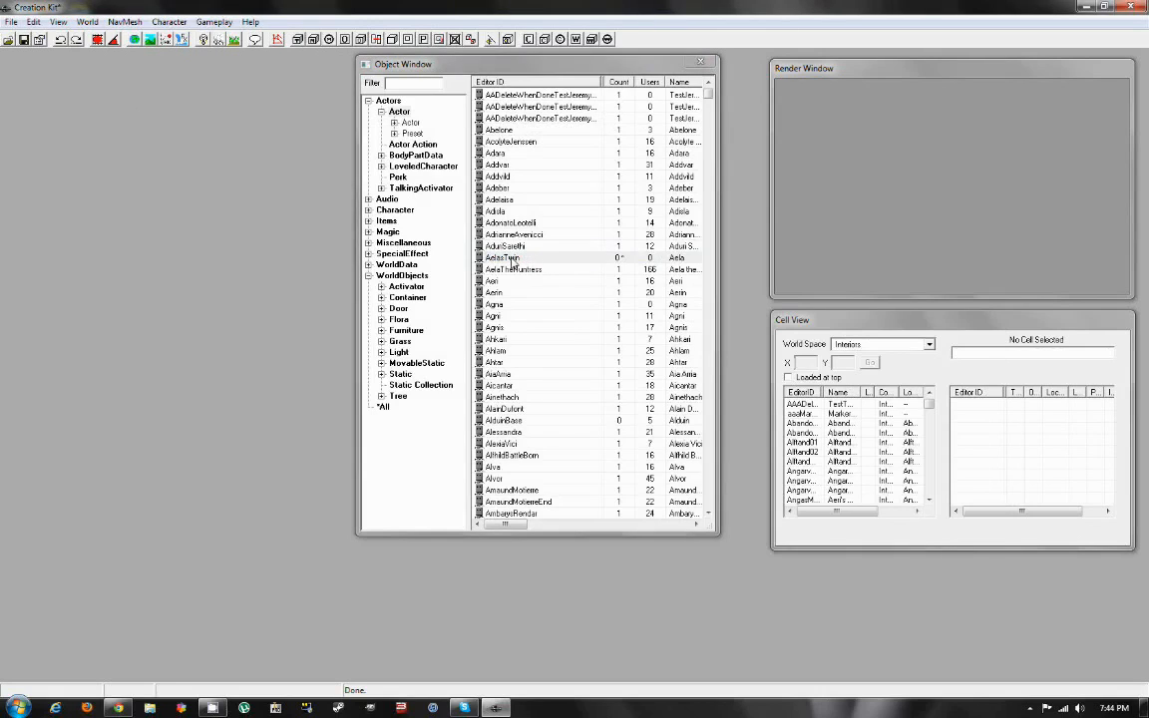
{"action": "double_click", "coordinate": [513, 261]}
{"action": "left_click", "coordinate": [486, 151]}
{"action": "right_click", "coordinate": [465, 206]}
{"action": "left_click", "coordinate": [494, 209]}
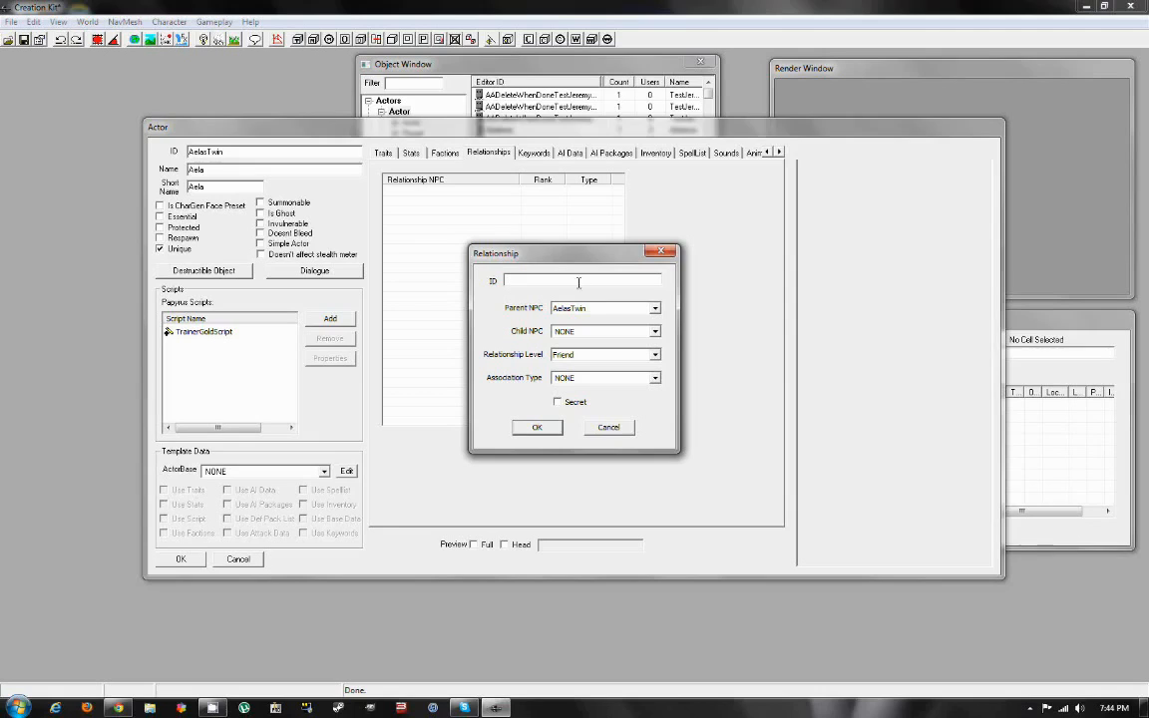
{"action": "left_click", "coordinate": [593, 333]}
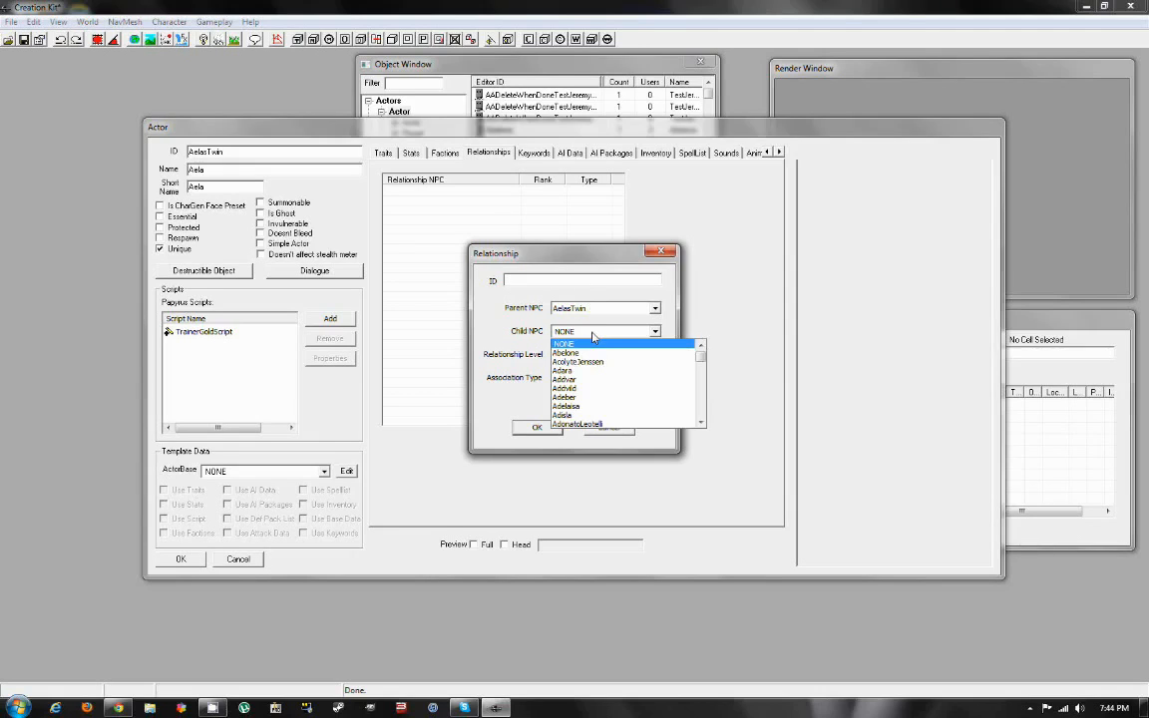
{"action": "type", "text": "pl"}
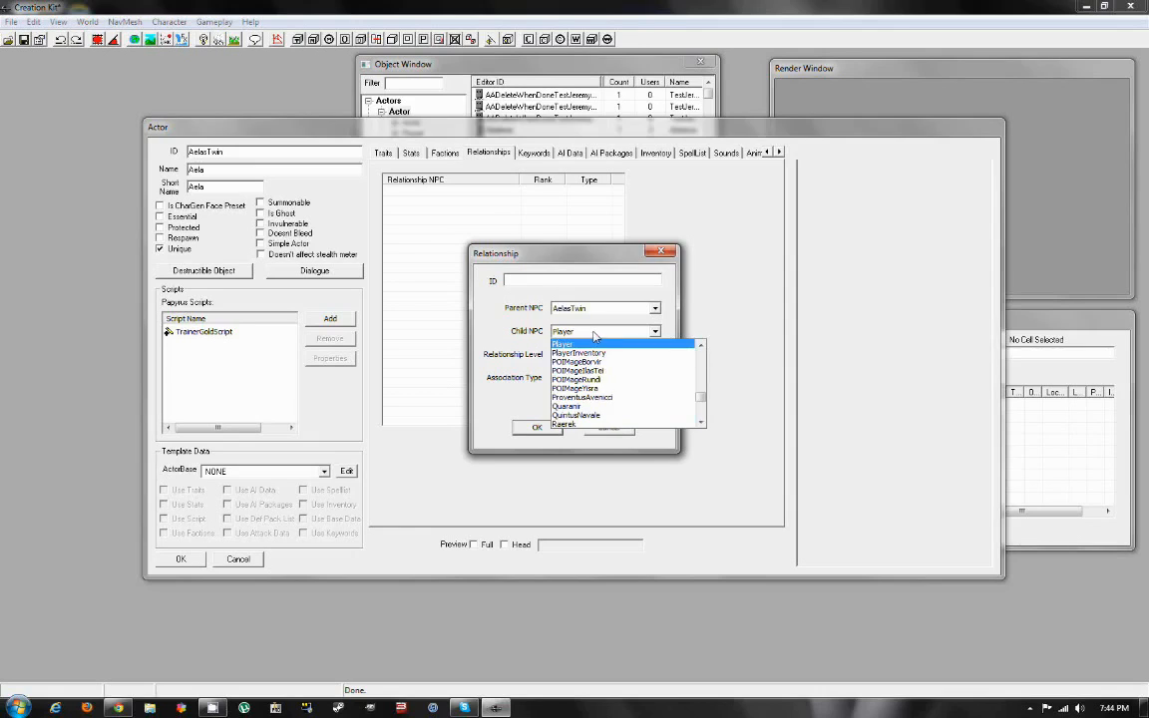
{"action": "left_click", "coordinate": [592, 337]}
{"action": "left_click", "coordinate": [590, 357]}
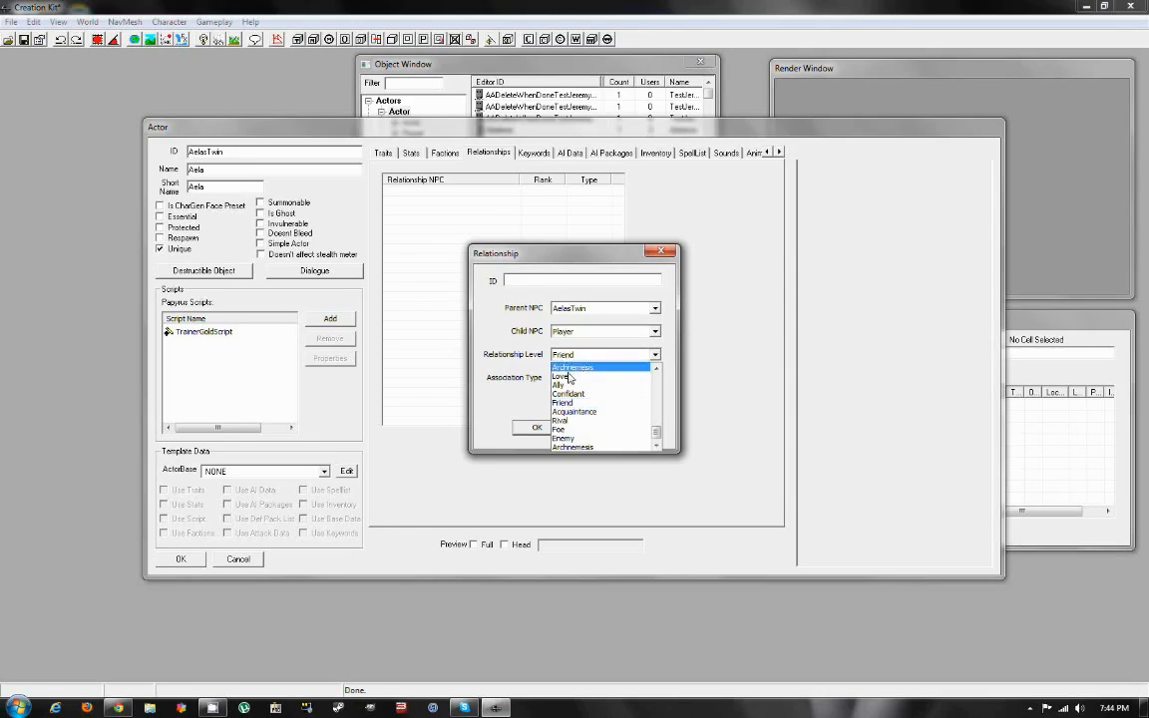
{"action": "left_click", "coordinate": [569, 388]}
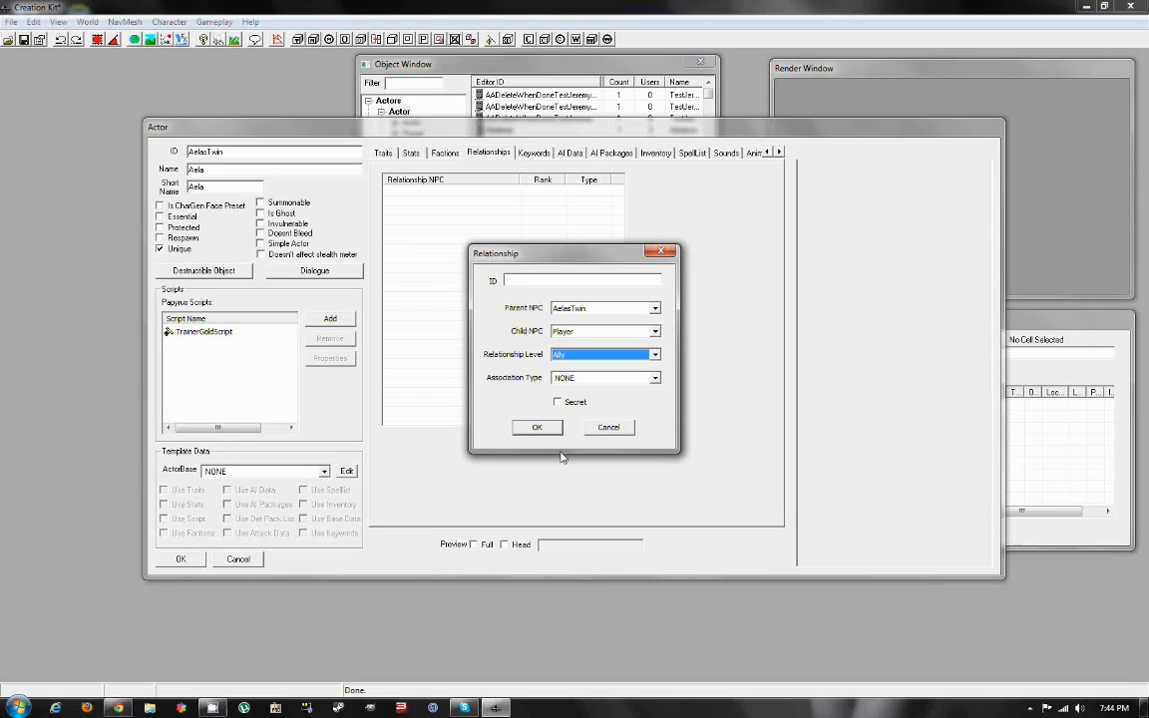
{"action": "left_click", "coordinate": [539, 428]}
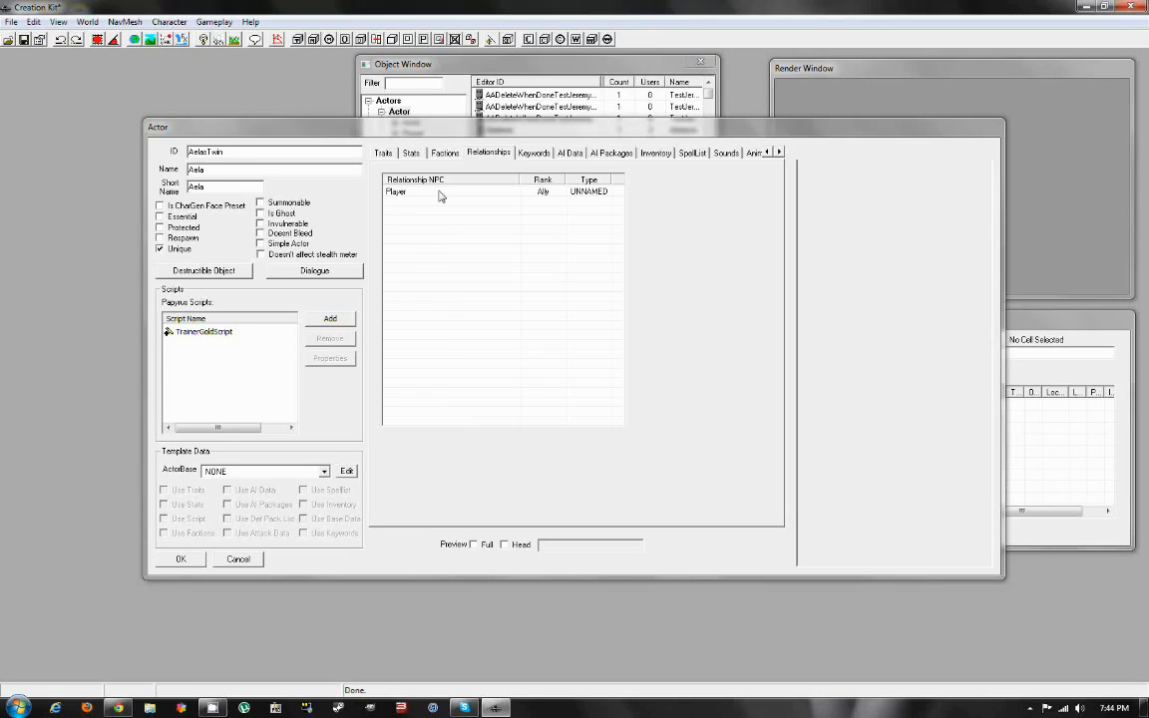
- Examine the actor's keywords and the available aggression levels in its AI data
{"action": "left_click", "coordinate": [534, 154]}
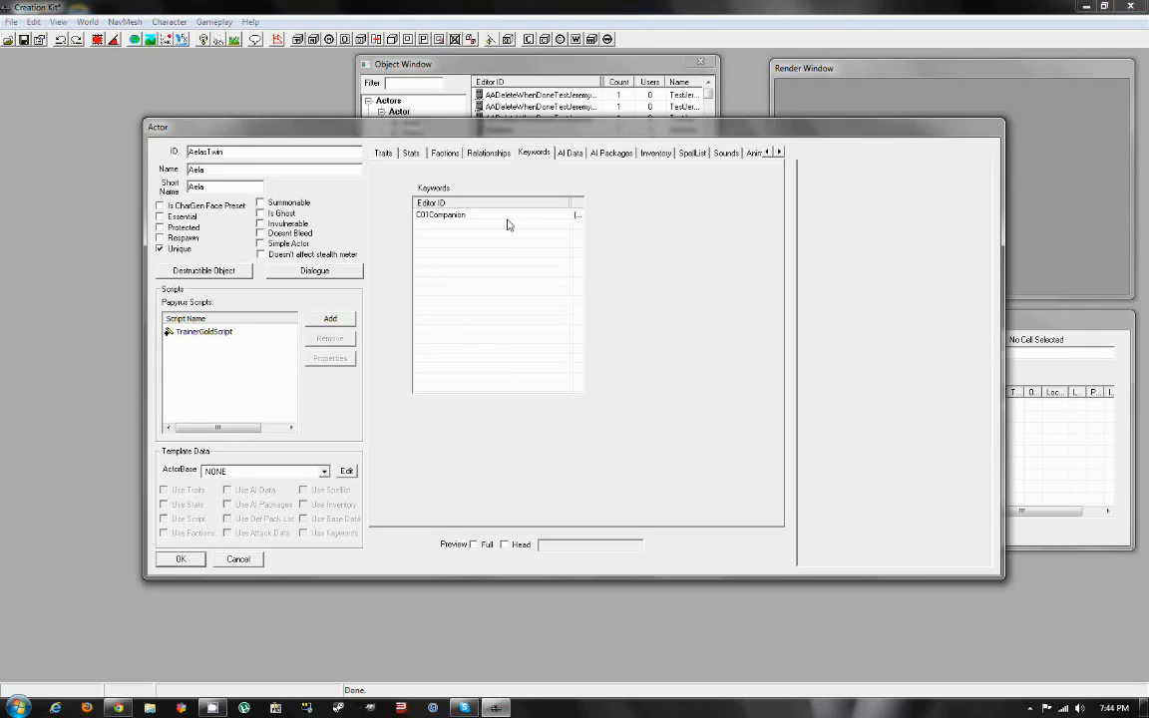
{"action": "mouse_move", "coordinate": [570, 199]}
{"action": "left_mouse_down"}
{"action": "mouse_move", "coordinate": [514, 198]}
{"action": "mouse_move", "coordinate": [550, 202]}
{"action": "left_mouse_up"}
{"action": "left_click", "coordinate": [571, 152]}
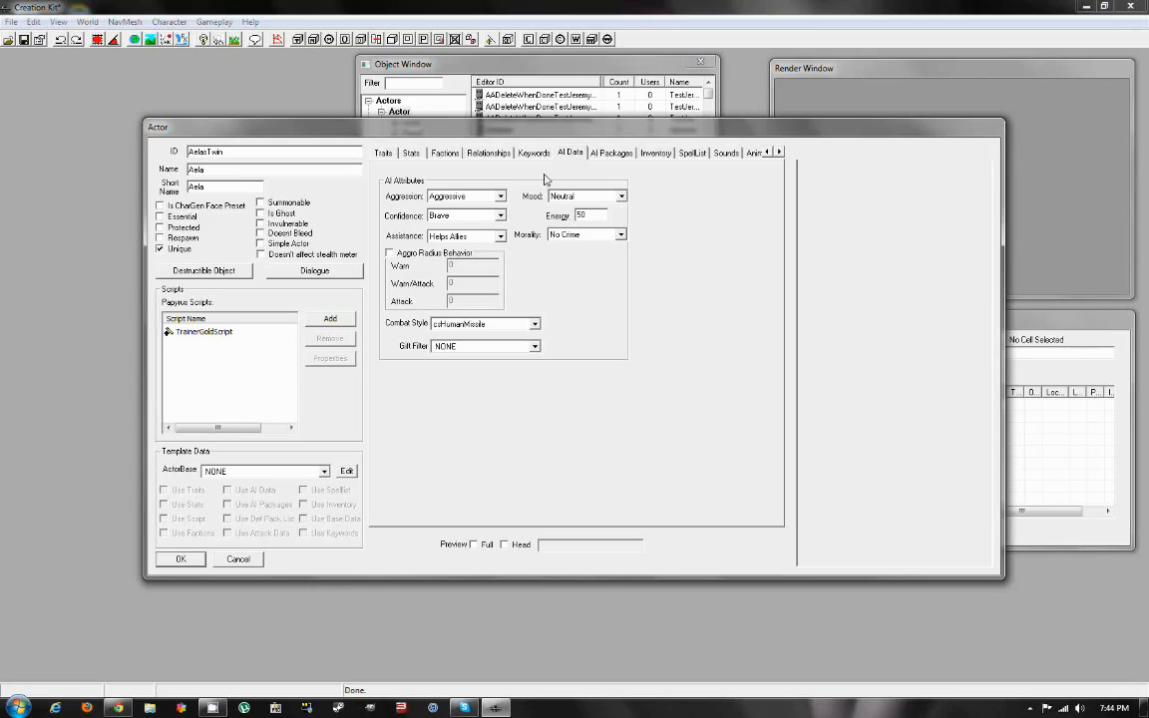
{"action": "left_click", "coordinate": [458, 199]}
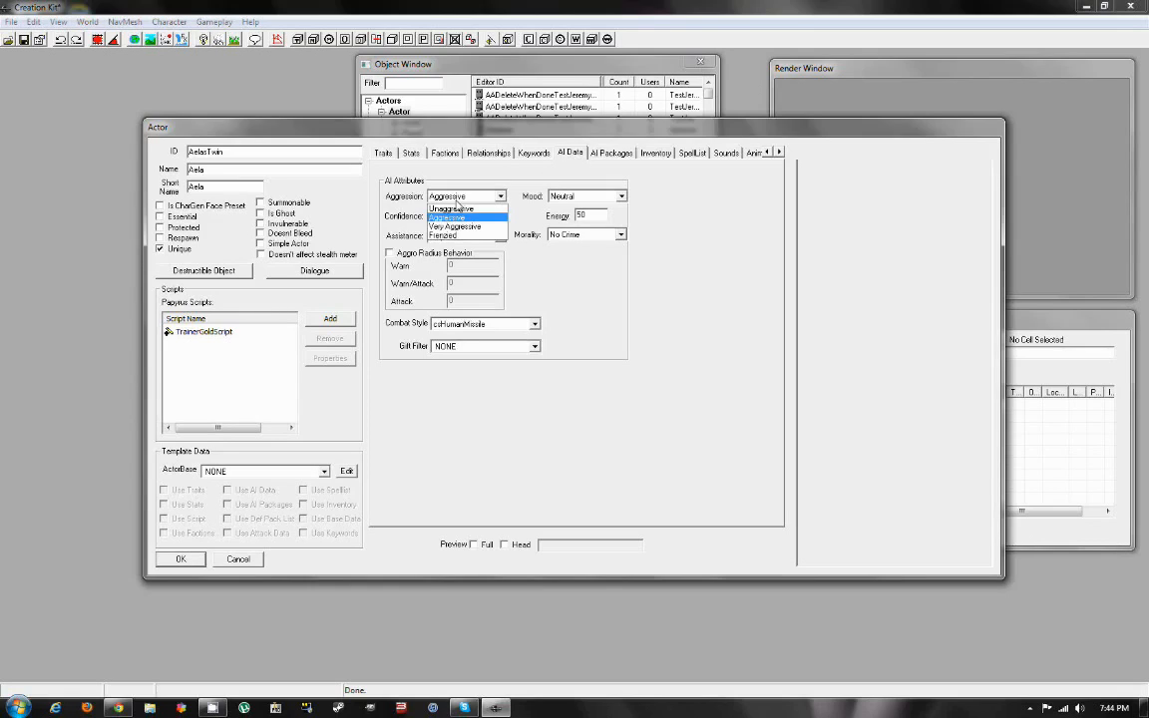
{"action": "left_click", "coordinate": [458, 199]}
{"action": "left_click", "coordinate": [461, 197]}
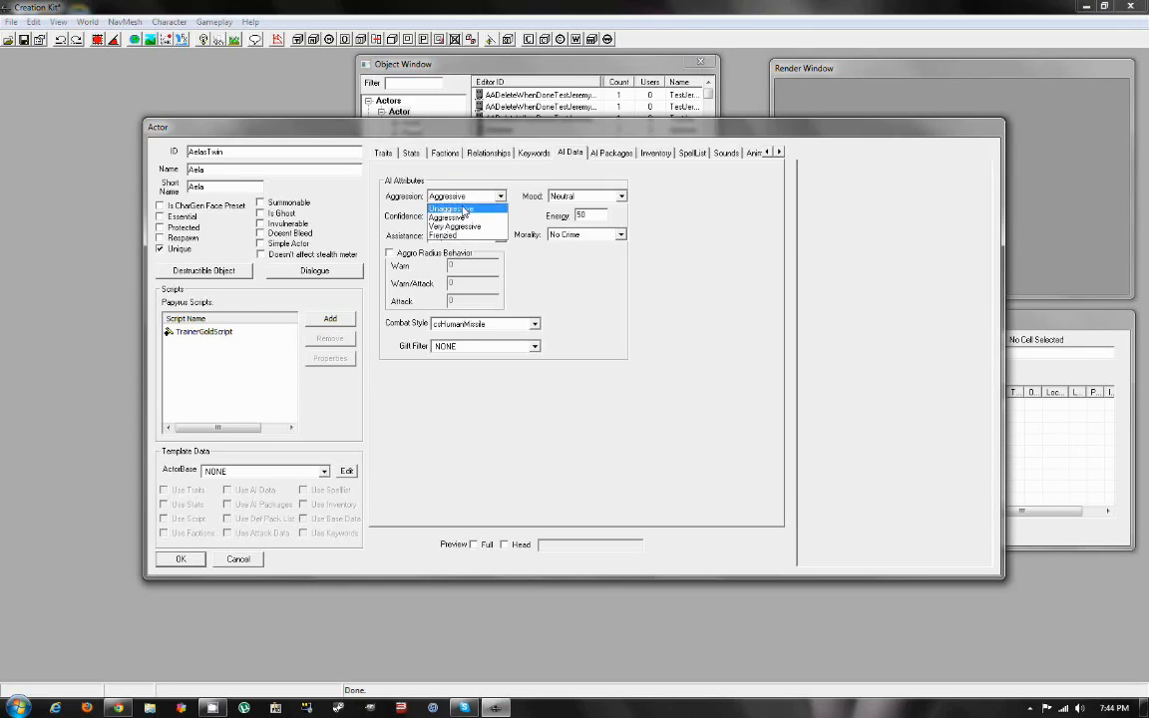
{"action": "left_click", "coordinate": [521, 180]}
- Set the actor's mood to Angry and check the confidence options in its AI attributes
{"action": "left_click", "coordinate": [579, 197]}
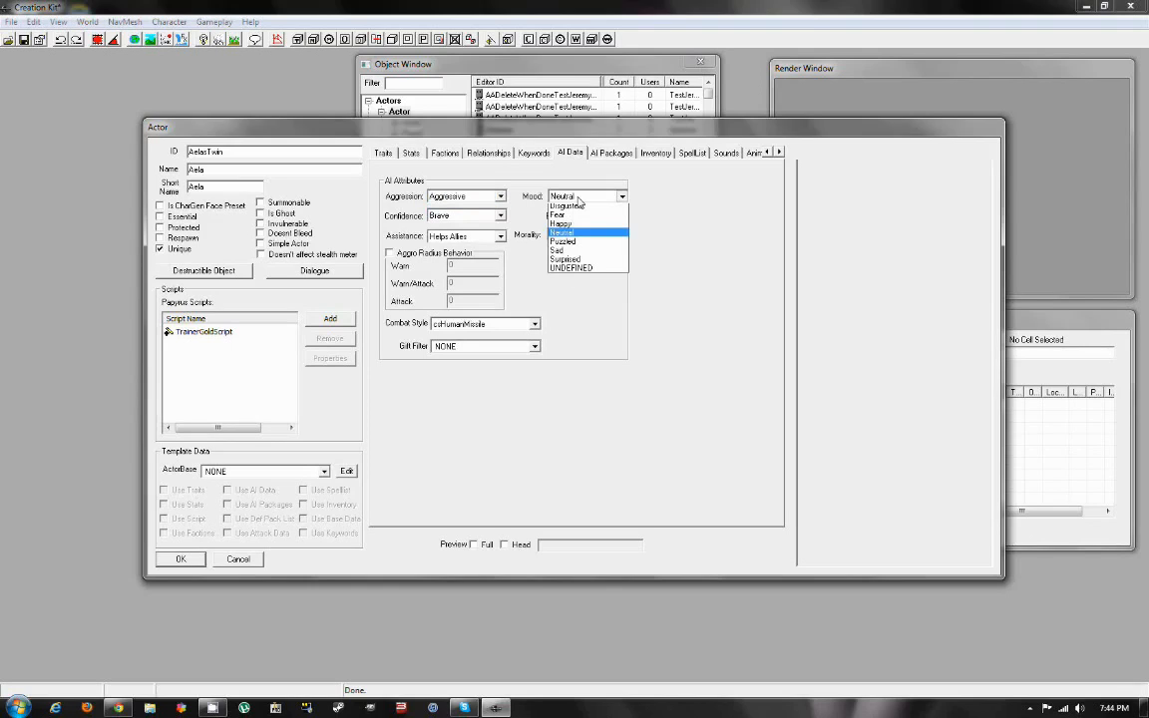
{"action": "left_click", "coordinate": [585, 209]}
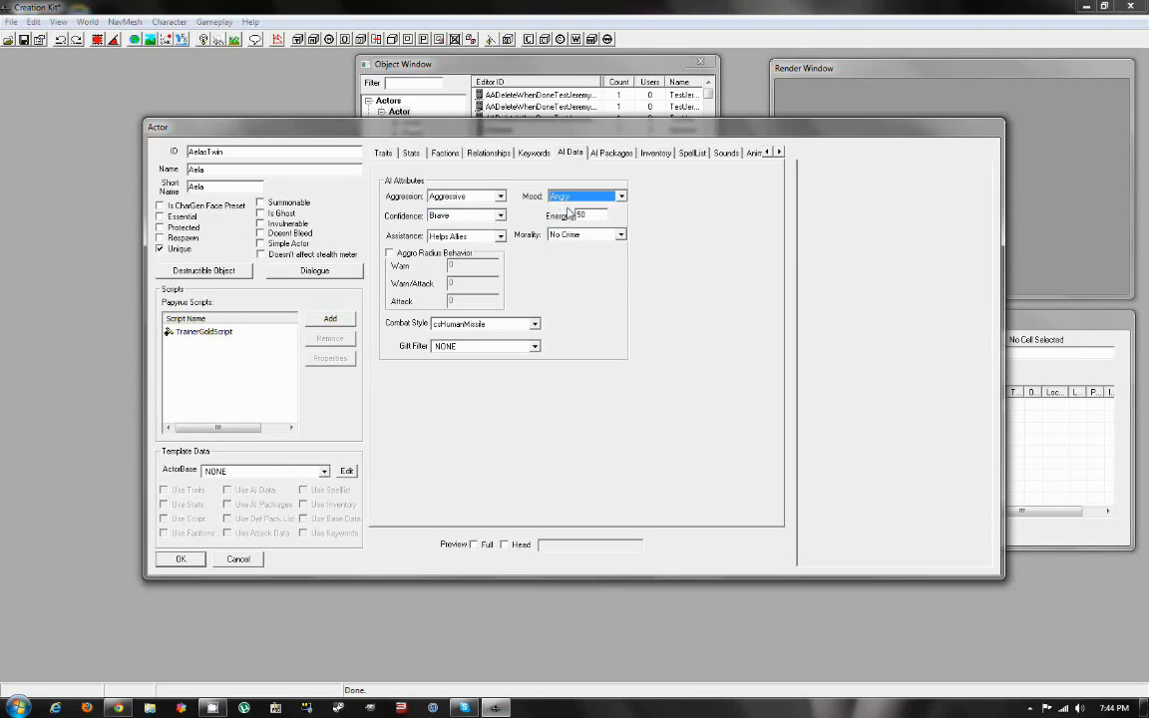
{"action": "left_click", "coordinate": [484, 215]}
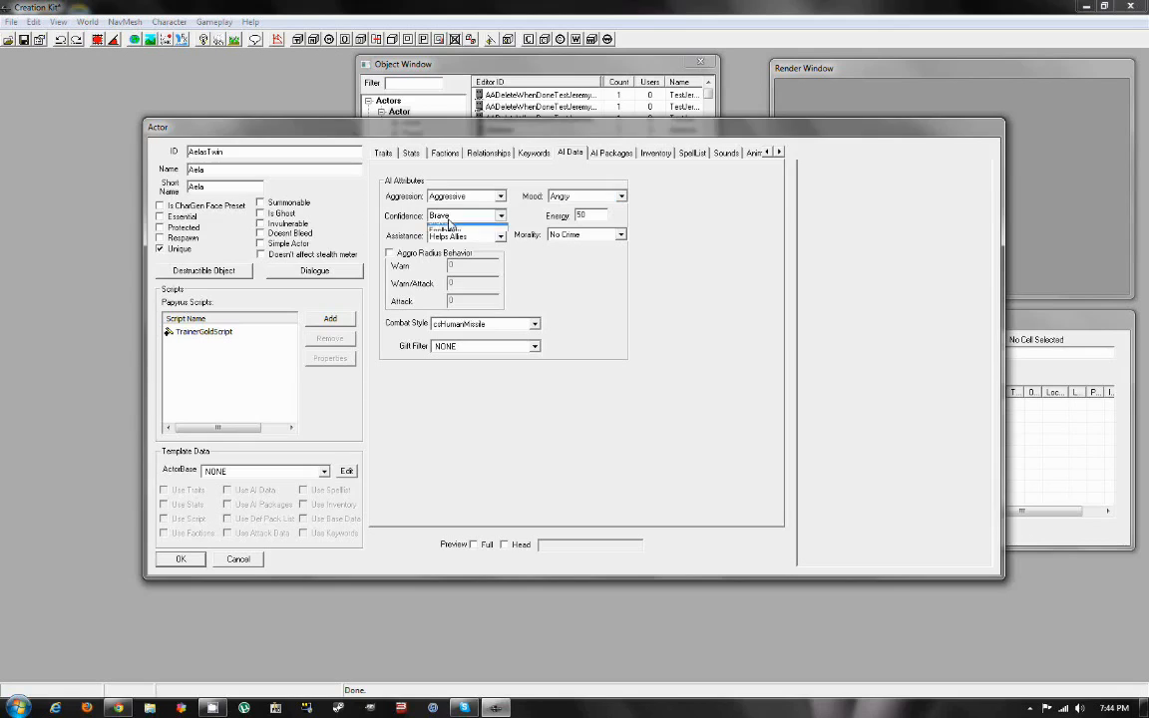
{"action": "left_click", "coordinate": [484, 219]}
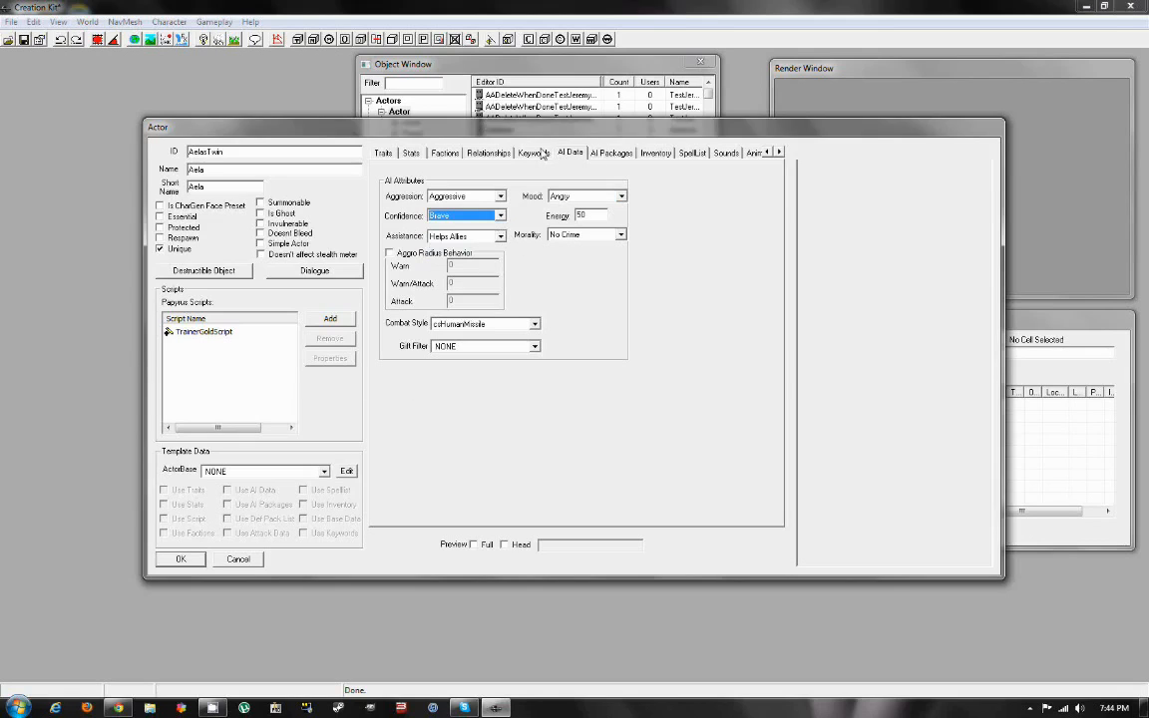
- Check the actor's relationships and AI packages, and set its assistance in the AI data to Helps Friends and Allies
{"action": "left_click", "coordinate": [508, 152]}
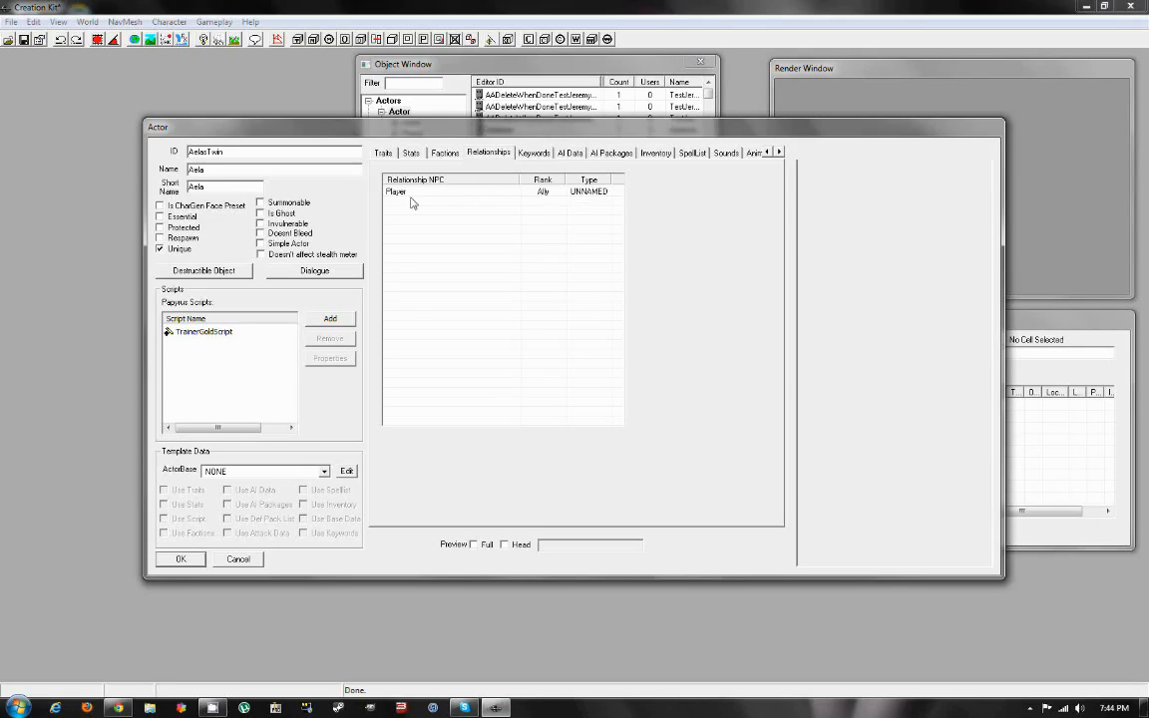
{"action": "left_click", "coordinate": [608, 153]}
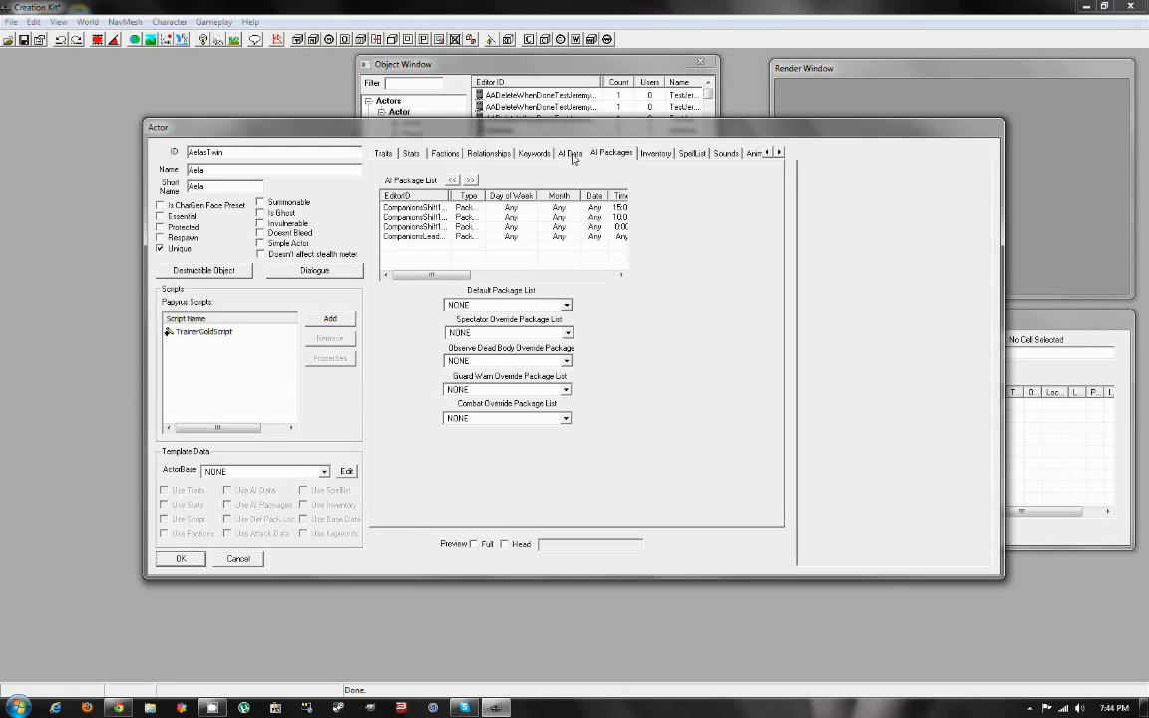
{"action": "left_click", "coordinate": [571, 155]}
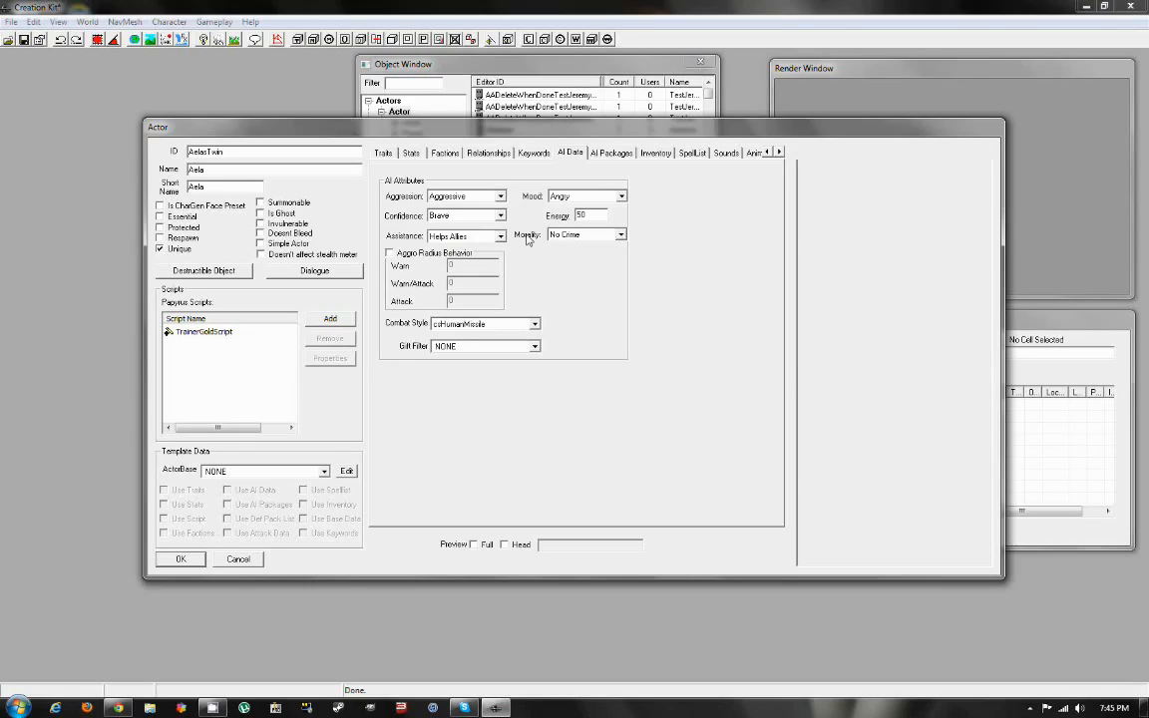
{"action": "left_click", "coordinate": [494, 236]}
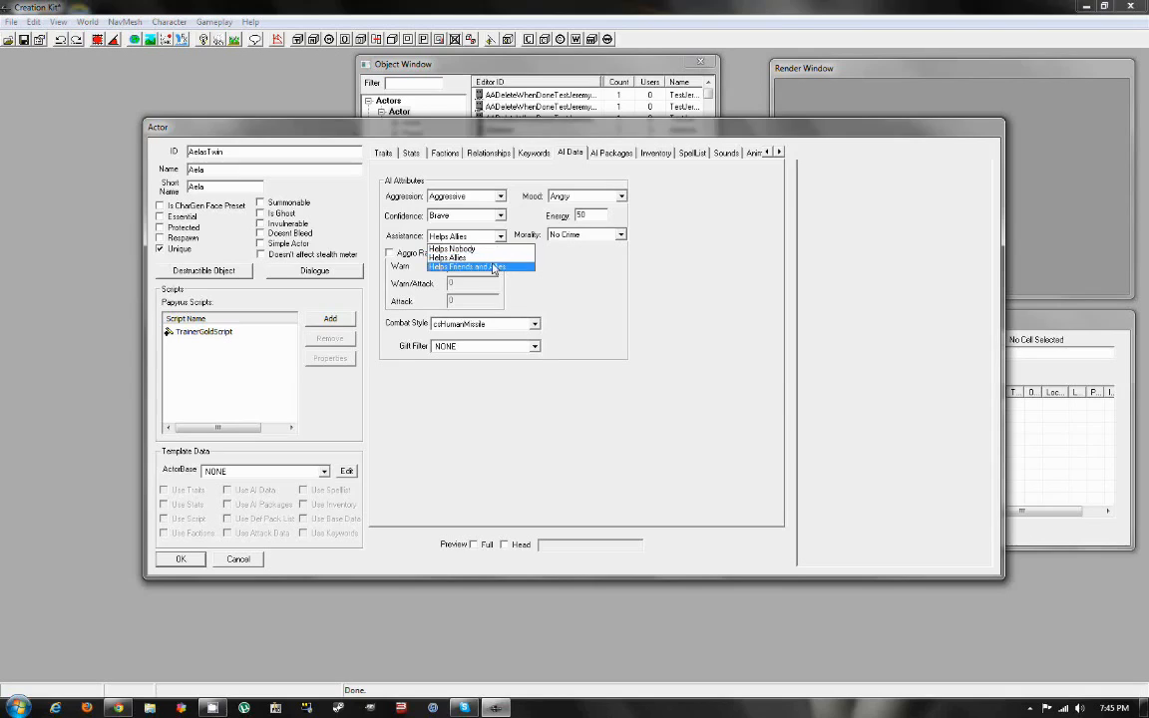
{"action": "left_click", "coordinate": [494, 268]}
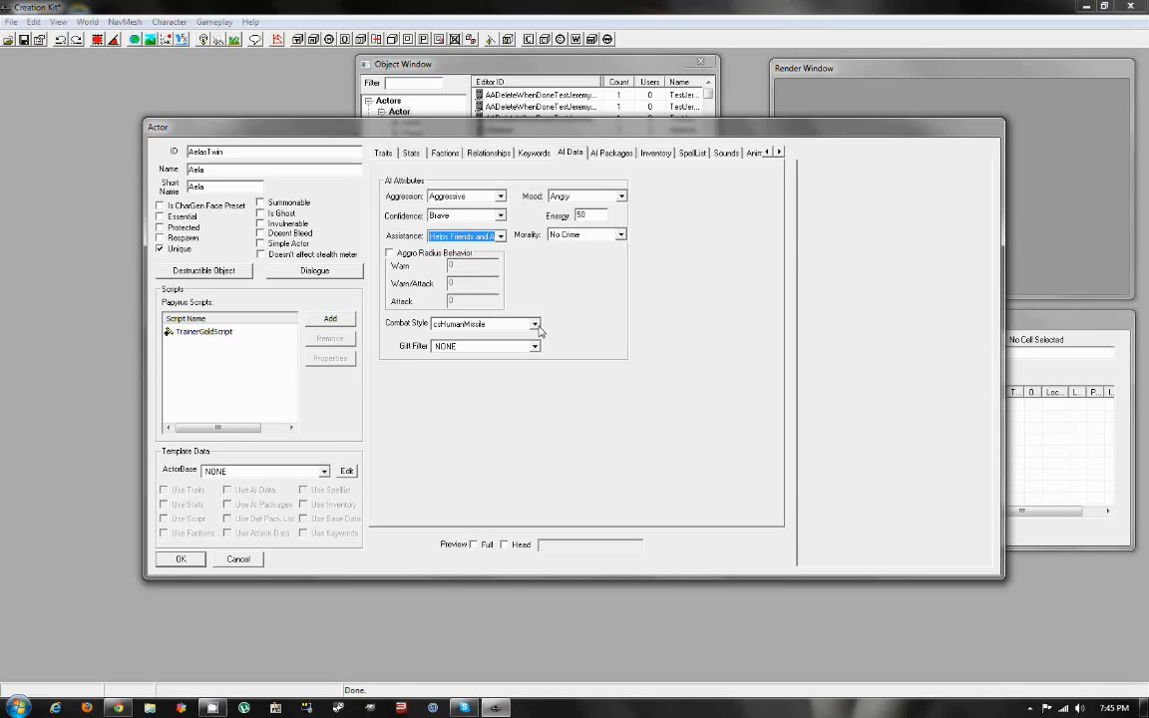
- Set the actor's combat style to csHumanTankLvl1 and the morality to Any Crime in the AI data
{"action": "left_click", "coordinate": [535, 324]}
{"action": "scroll", "coordinate": [536, 344], "scroll_direction": "down", "scroll_amount": 2}
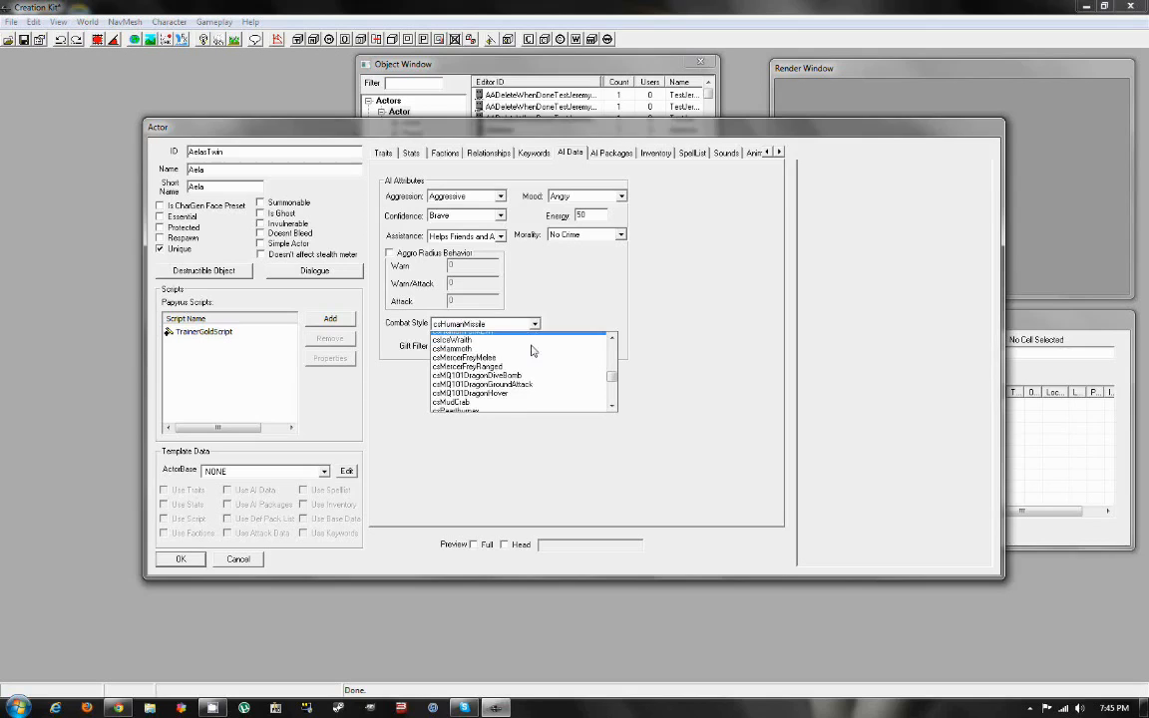
{"action": "scroll", "coordinate": [523, 380], "scroll_direction": "up", "scroll_amount": 4}
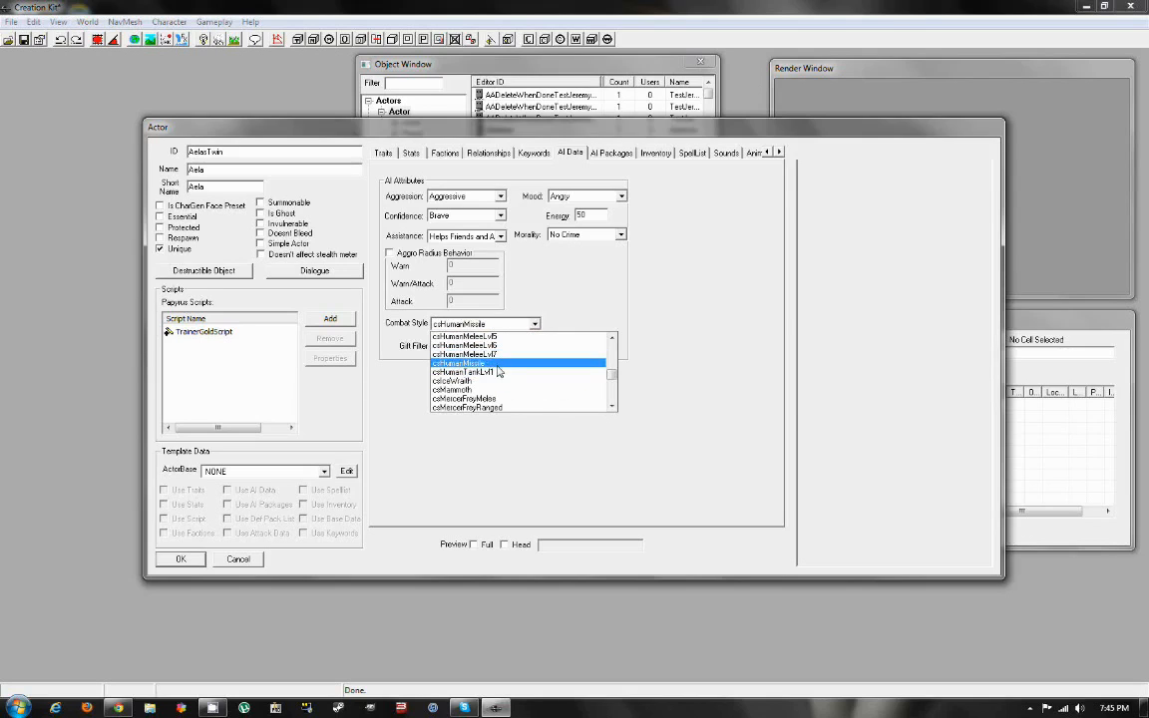
{"action": "left_click", "coordinate": [467, 372]}
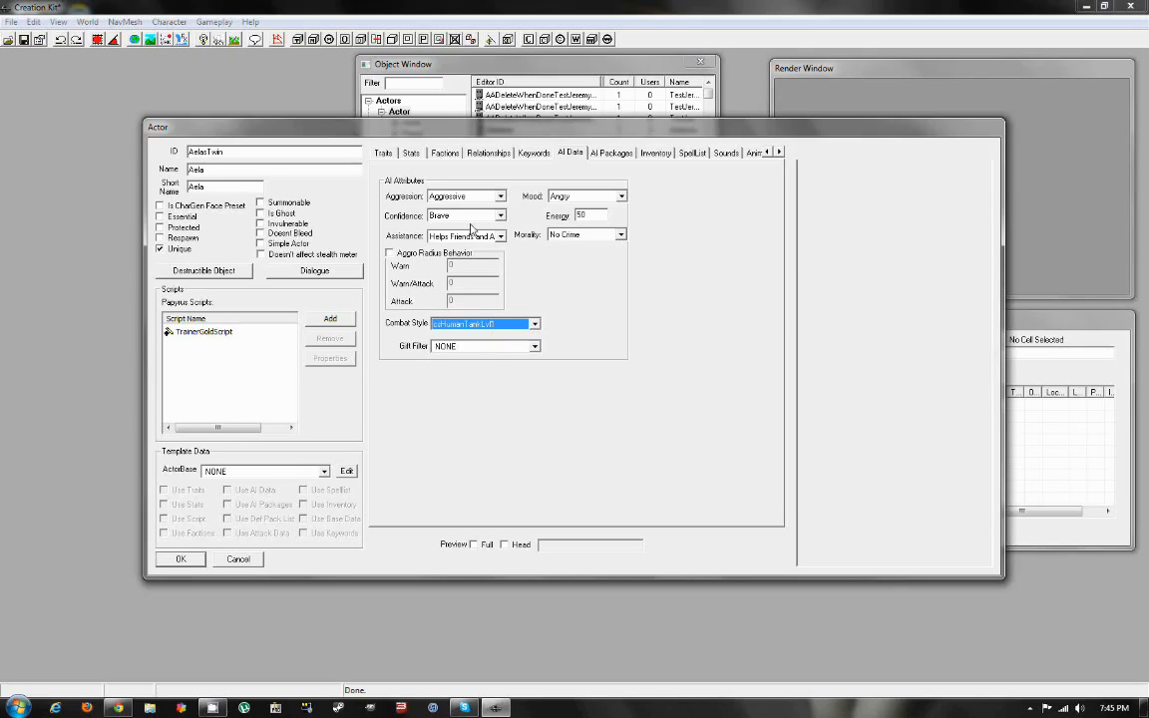
{"action": "left_click", "coordinate": [576, 235]}
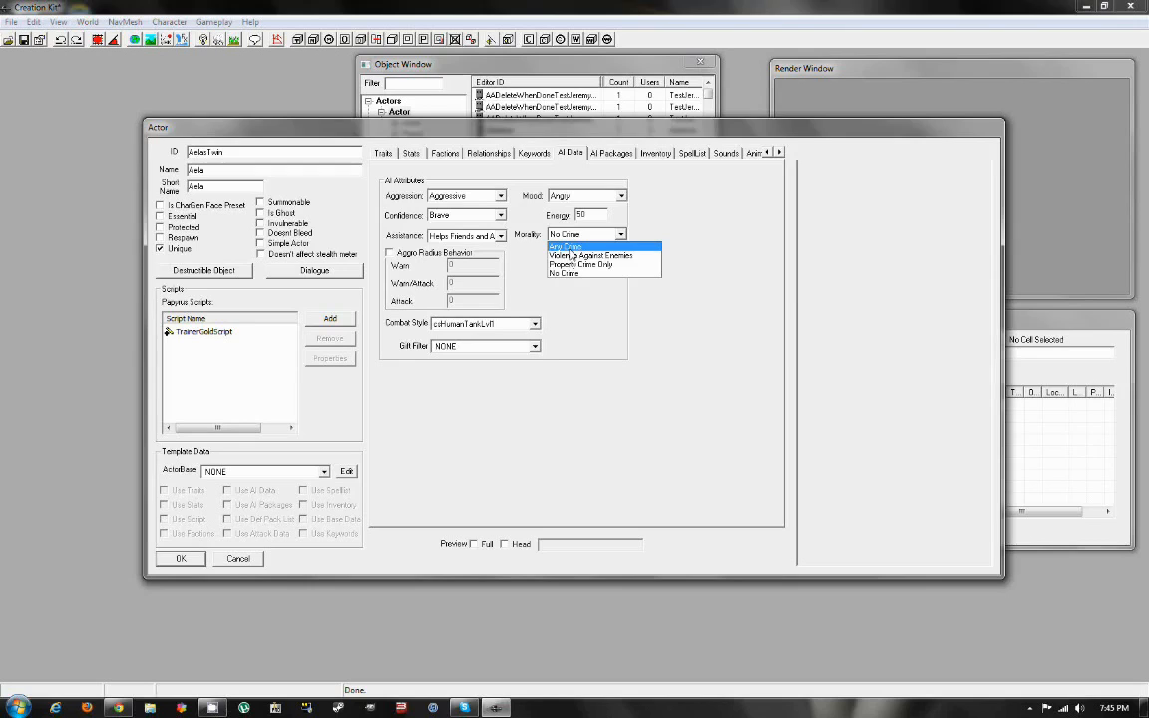
{"action": "left_click", "coordinate": [565, 247]}
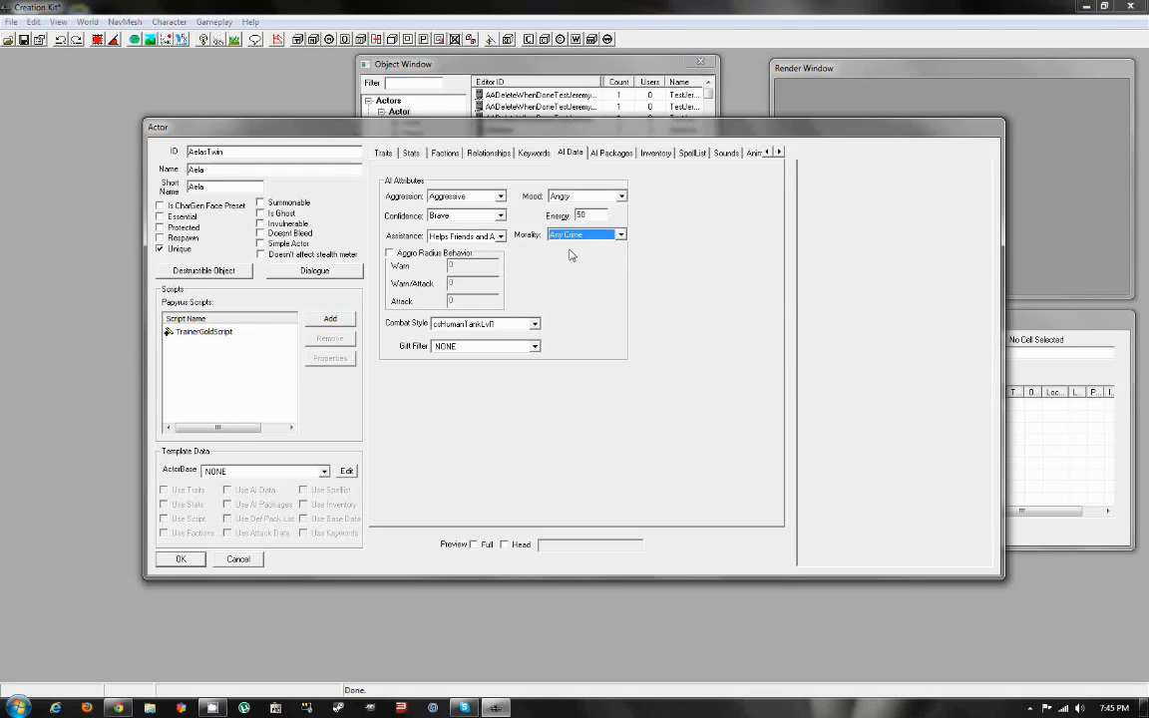
- View the actor's AI package list with the editor ID column widened
{"action": "left_click", "coordinate": [614, 155]}
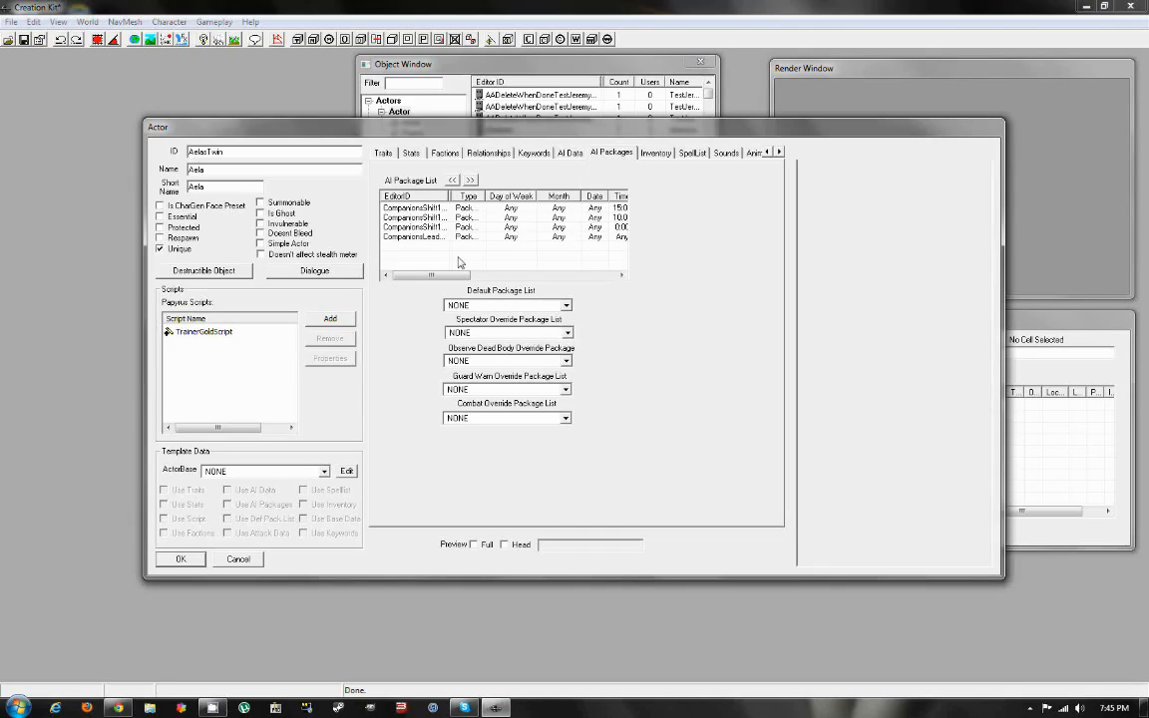
{"action": "left_click_drag", "start_coordinate": [450, 195], "coordinate": [561, 195]}
{"action": "right_click", "coordinate": [479, 248]}
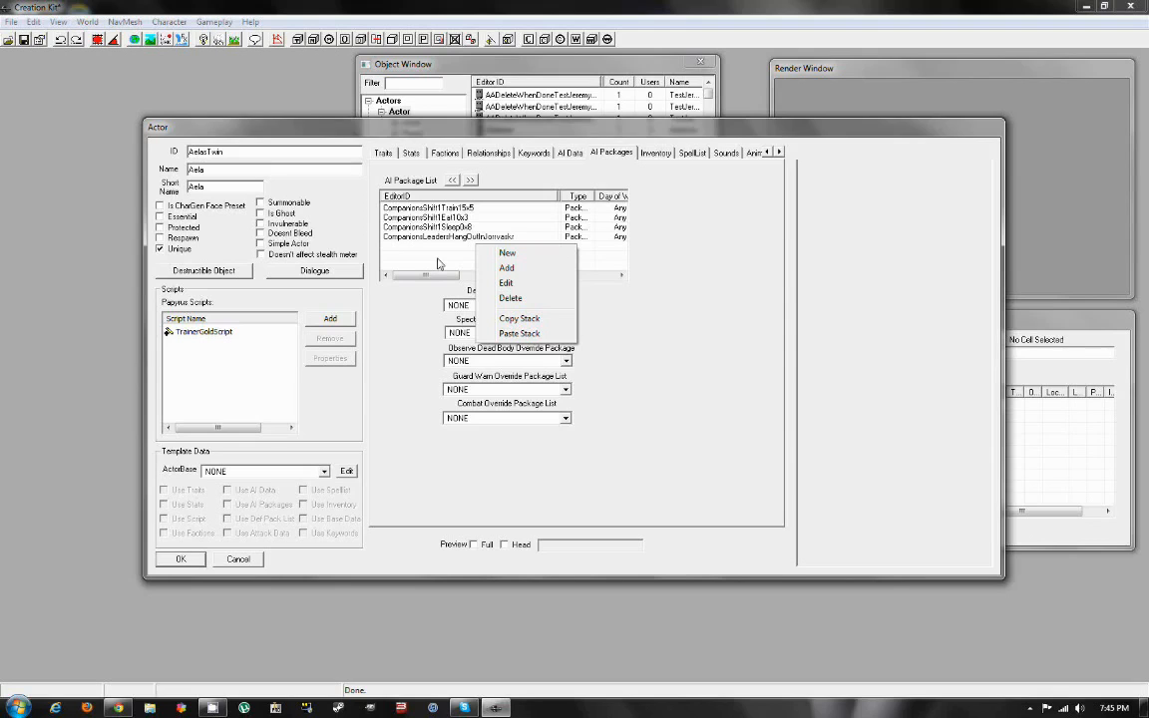
{"action": "left_click", "coordinate": [508, 256]}
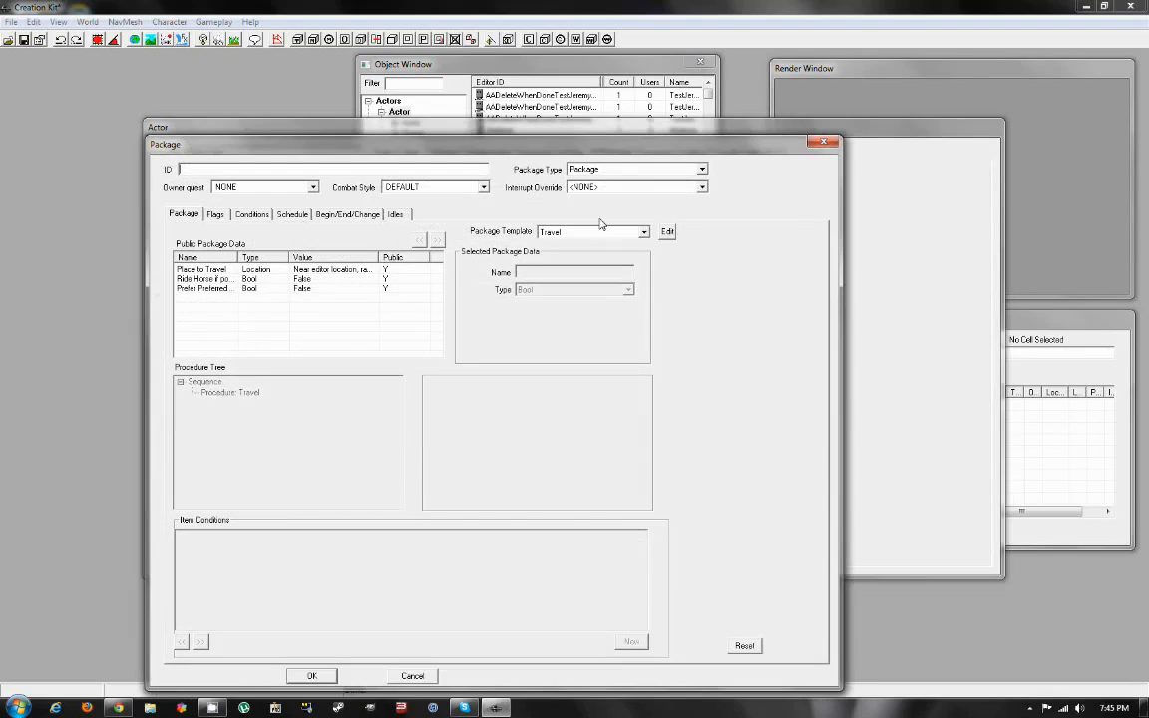
{"action": "left_click", "coordinate": [587, 233]}
{"action": "key", "text": "s"}
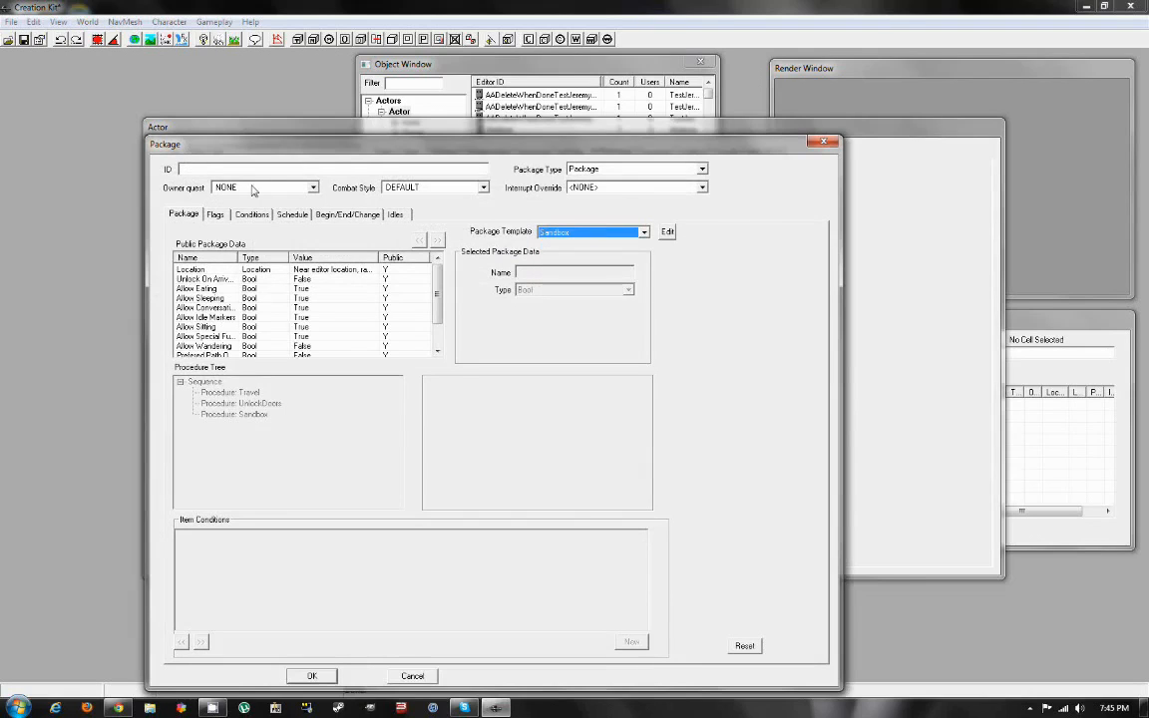
{"action": "left_click", "coordinate": [382, 299]}
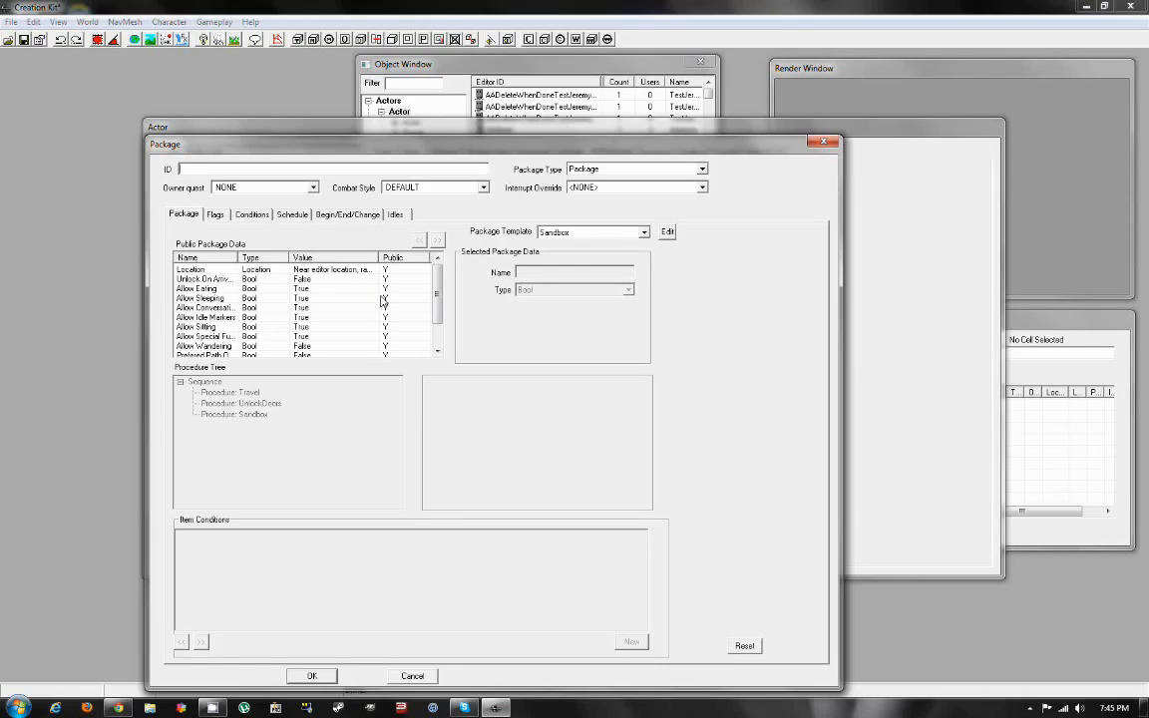
{"action": "type", "text": "ox"}
{"action": "left_click", "coordinate": [424, 683]}
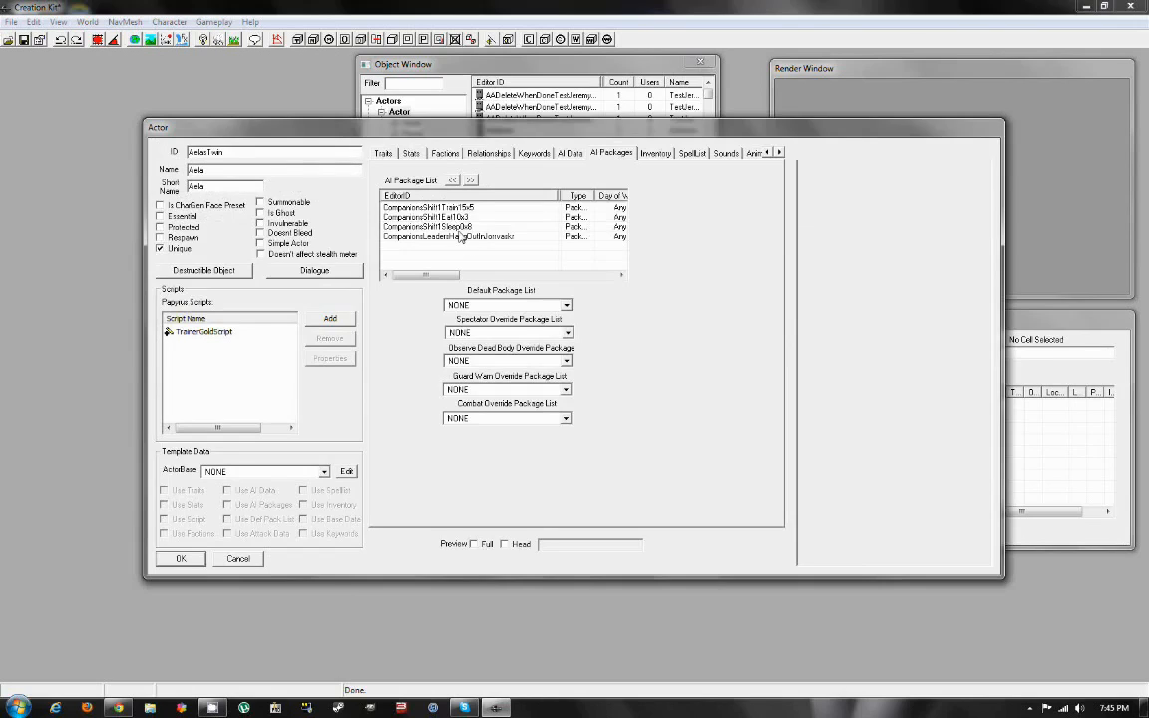
- Examine the actor's existing Companions train, eat and sleep packages
{"action": "left_click", "coordinate": [458, 228]}
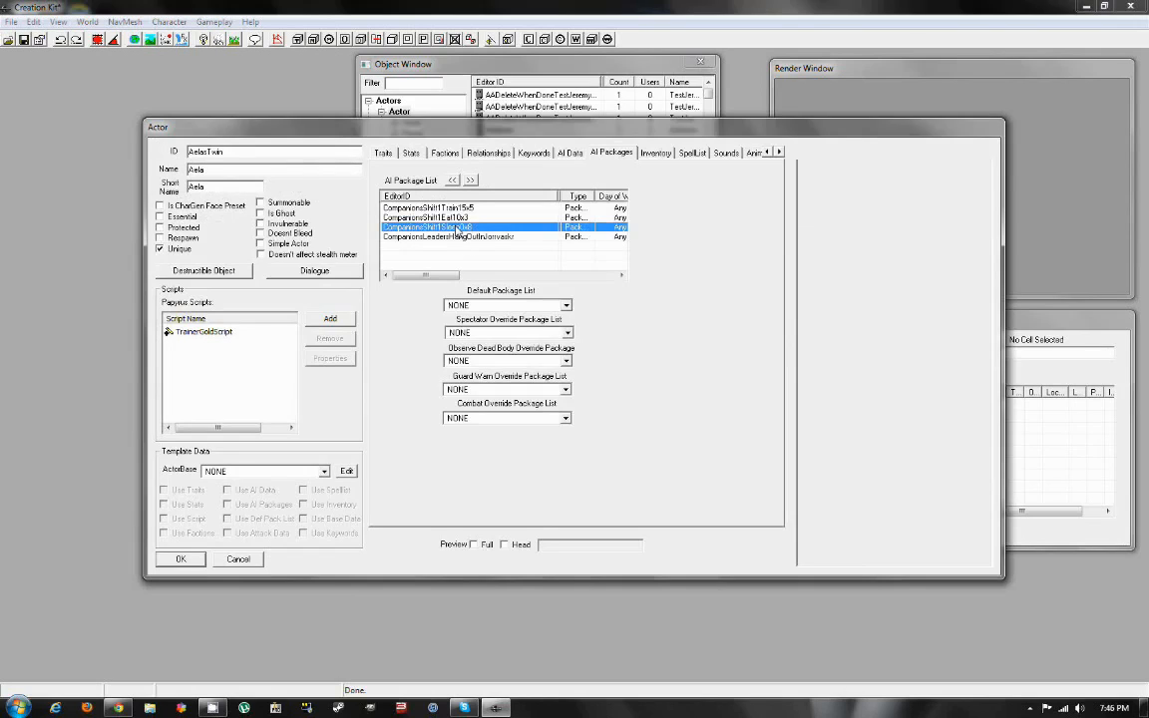
{"action": "left_click", "coordinate": [461, 217]}
{"action": "left_click", "coordinate": [461, 208]}
{"action": "left_click", "coordinate": [461, 227]}
{"action": "left_click", "coordinate": [465, 217]}
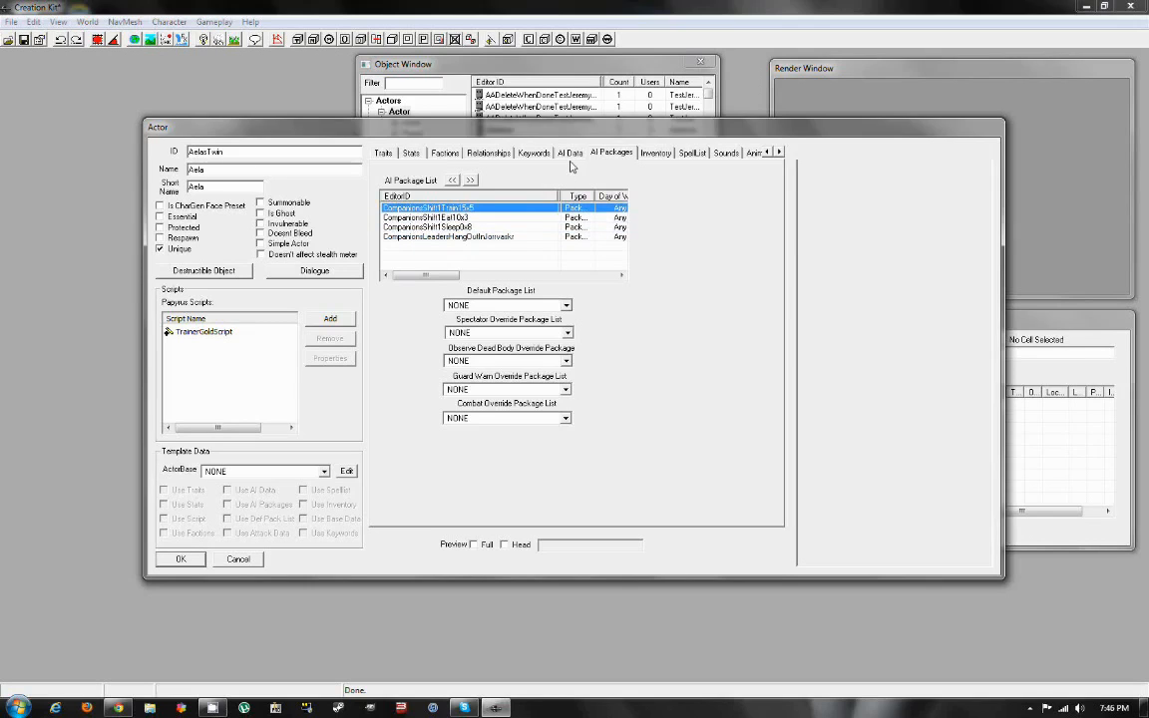
- Set the actor's default outfit to ArmorCompanionsOutfitNoHelmet, keep DefaultSleepOutfit as sleep outfit, and show the full-body preview
{"action": "left_click", "coordinate": [666, 154]}
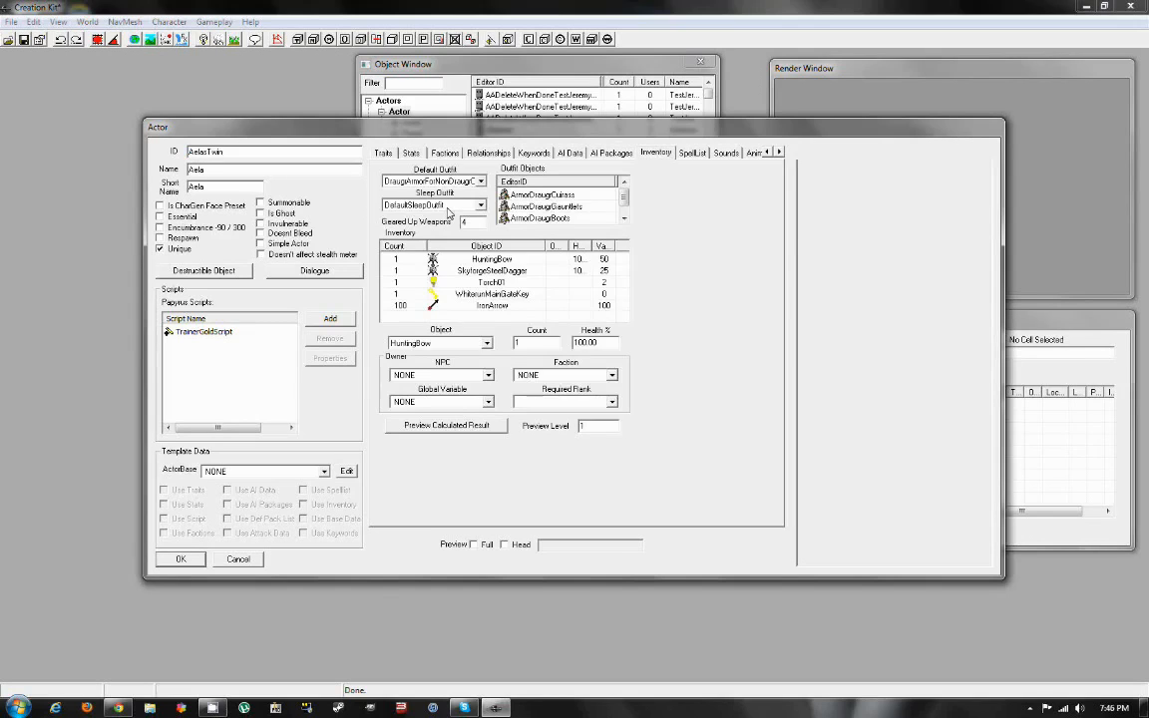
{"action": "left_click", "coordinate": [464, 181]}
{"action": "scroll", "coordinate": [467, 205], "scroll_direction": "up", "scroll_amount": 2}
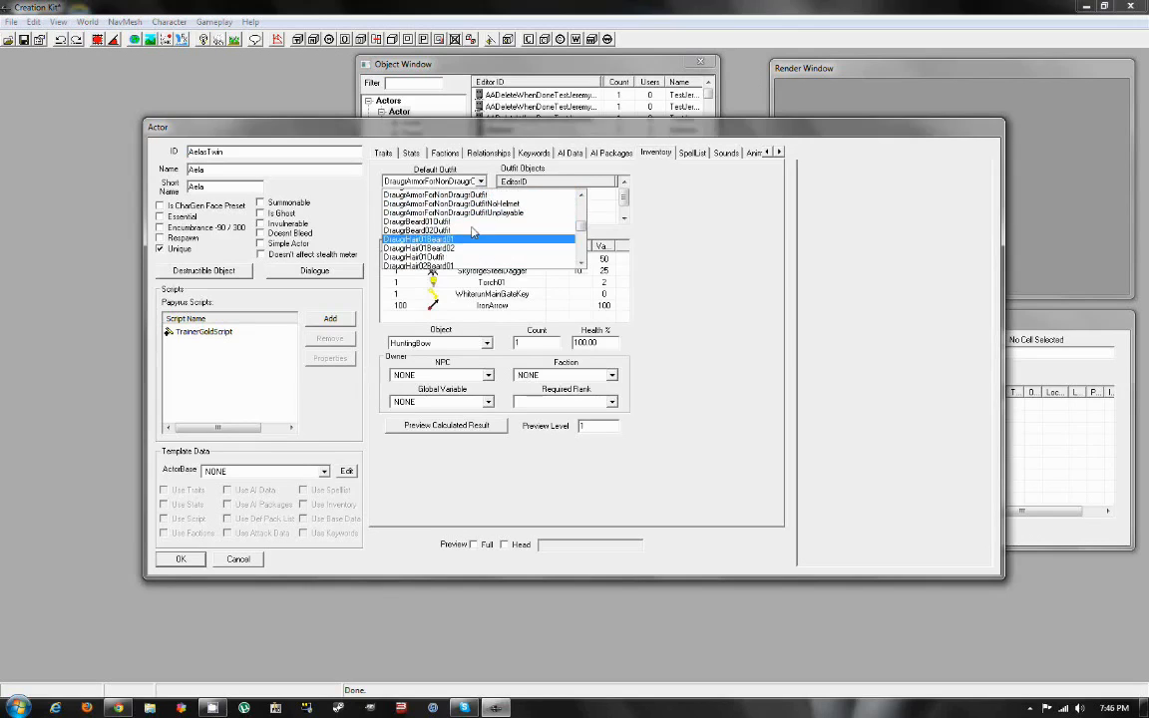
{"action": "scroll", "coordinate": [469, 226], "scroll_direction": "up", "scroll_amount": 10}
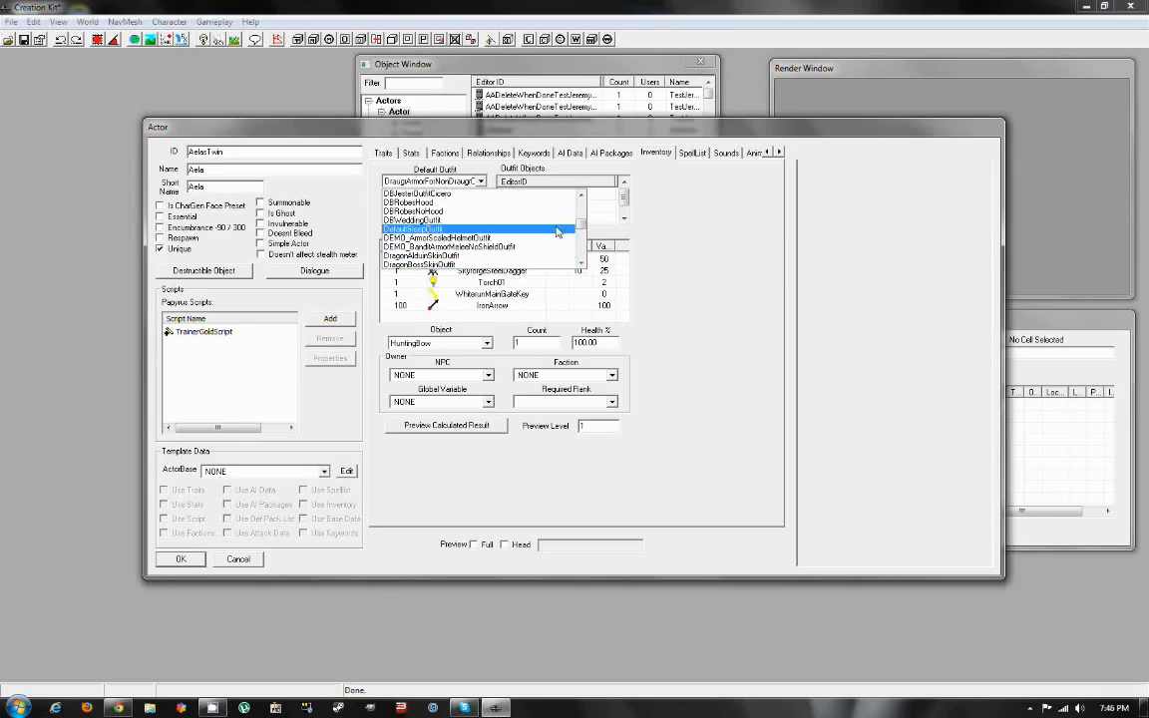
{"action": "scroll", "coordinate": [494, 231], "scroll_direction": "down", "scroll_amount": 1}
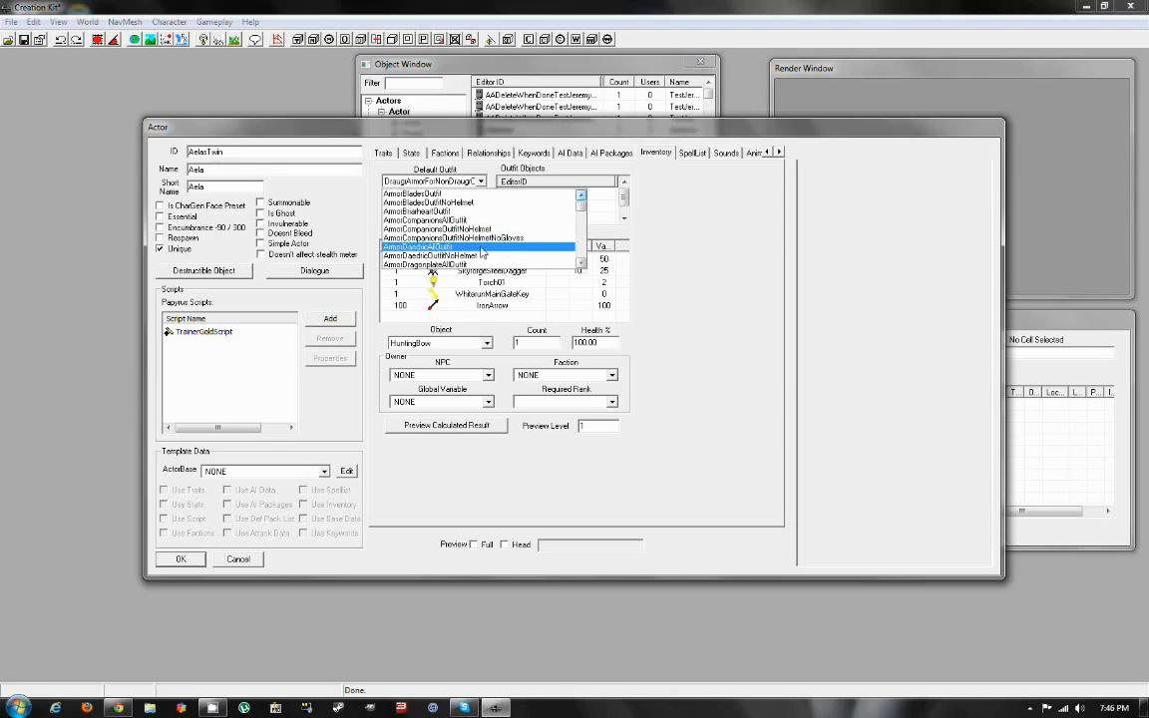
{"action": "left_click", "coordinate": [525, 231]}
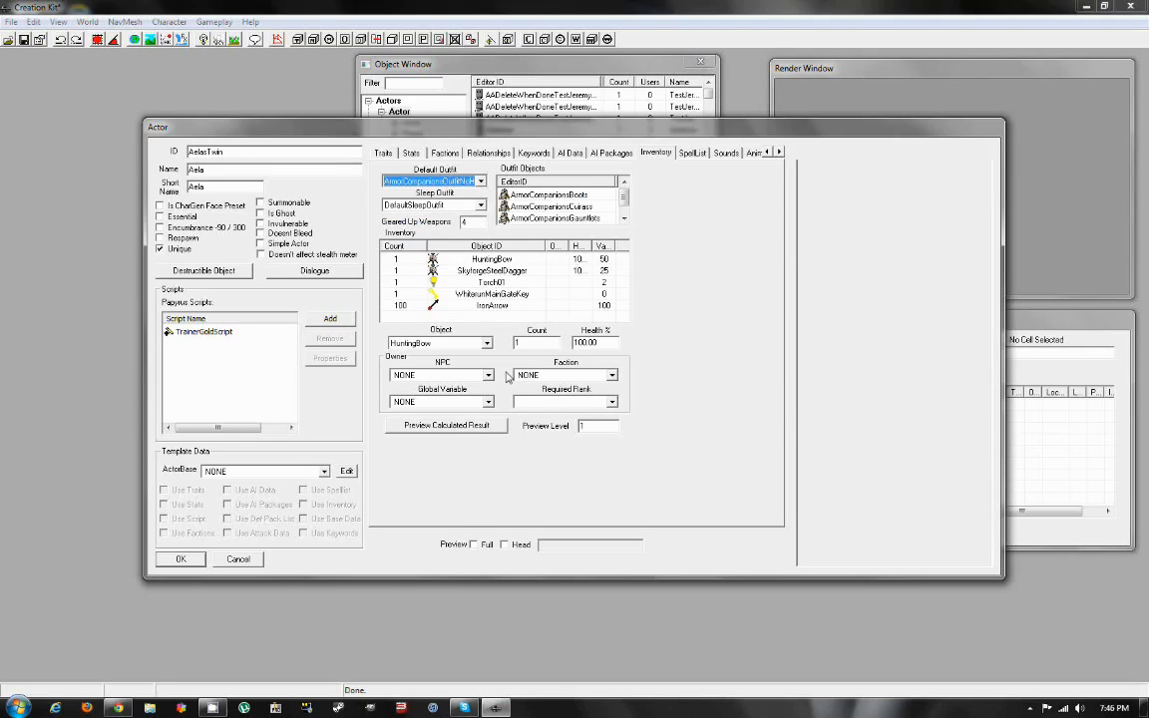
{"action": "left_click", "coordinate": [474, 545]}
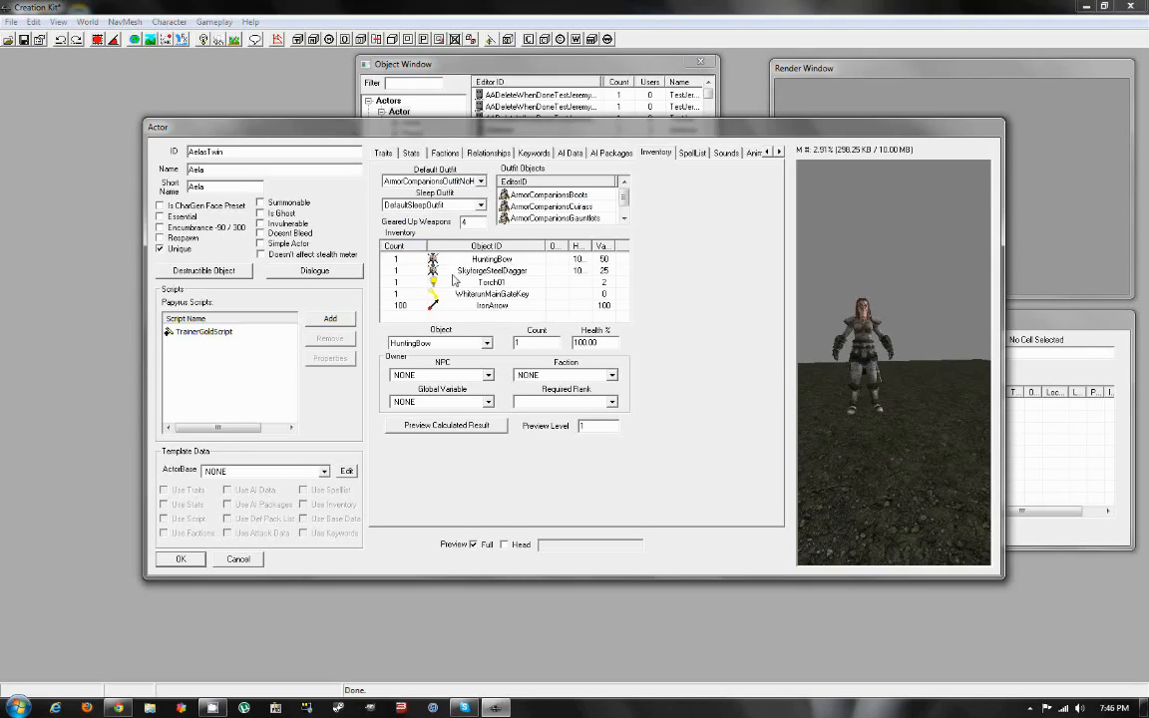
{"action": "left_click", "coordinate": [431, 207]}
{"action": "left_click", "coordinate": [430, 217]}
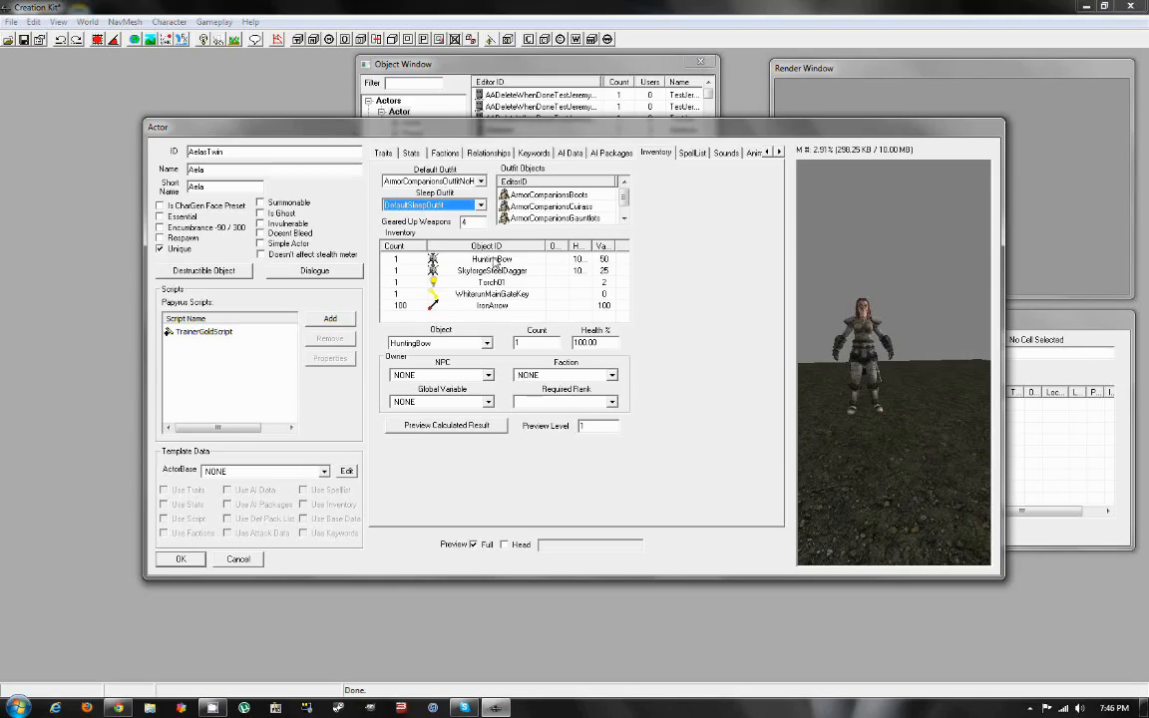
- Replace the SkyforgeSteelDagger in the inventory with SkyforgeSteelGreatsword and inspect the weapon on the actor's preview from behind
{"action": "left_click", "coordinate": [457, 259]}
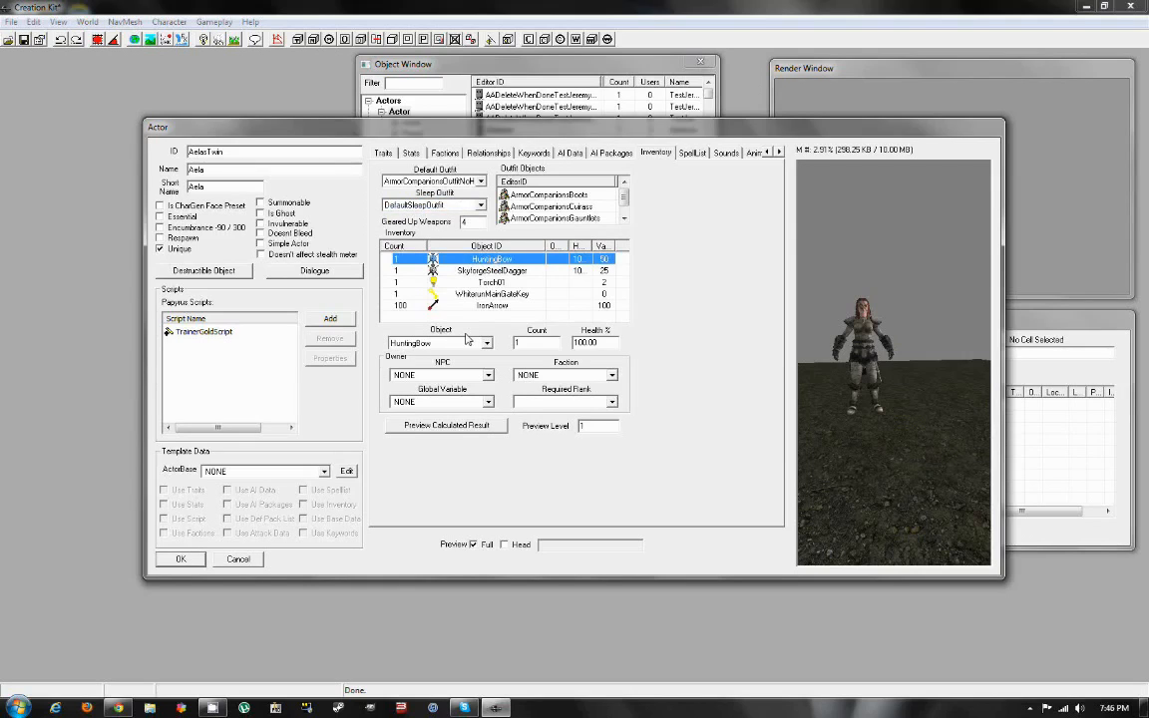
{"action": "right_click", "coordinate": [459, 306]}
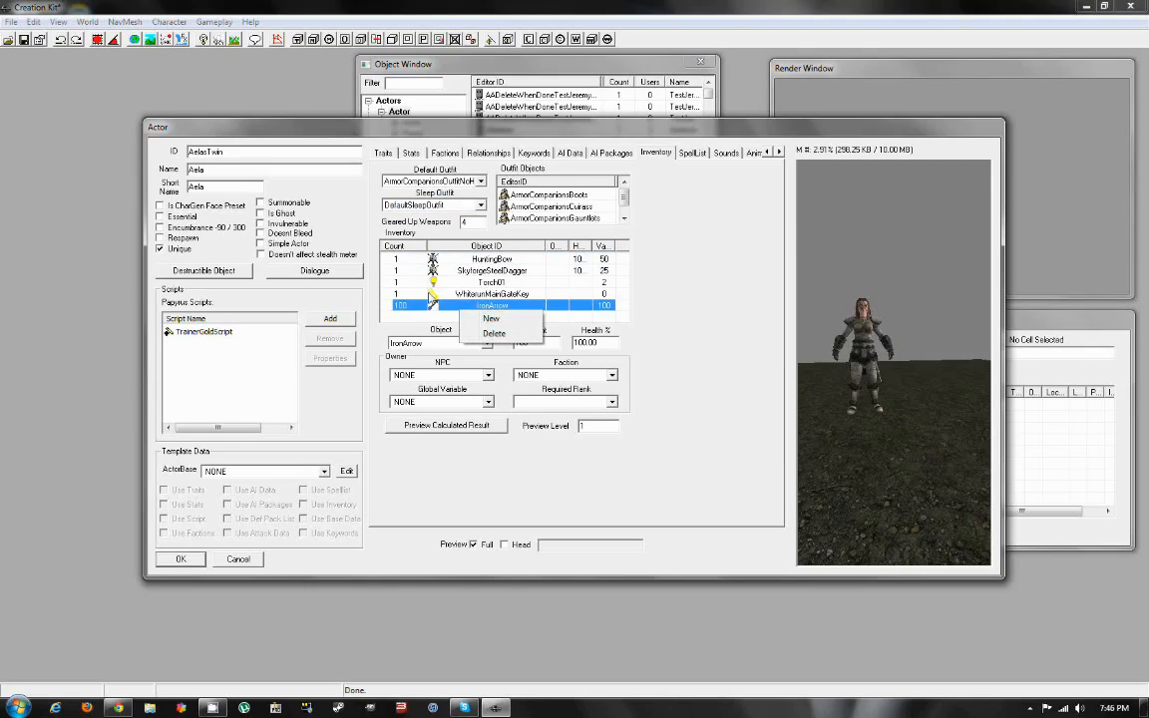
{"action": "left_click", "coordinate": [430, 293]}
{"action": "left_click", "coordinate": [423, 271]}
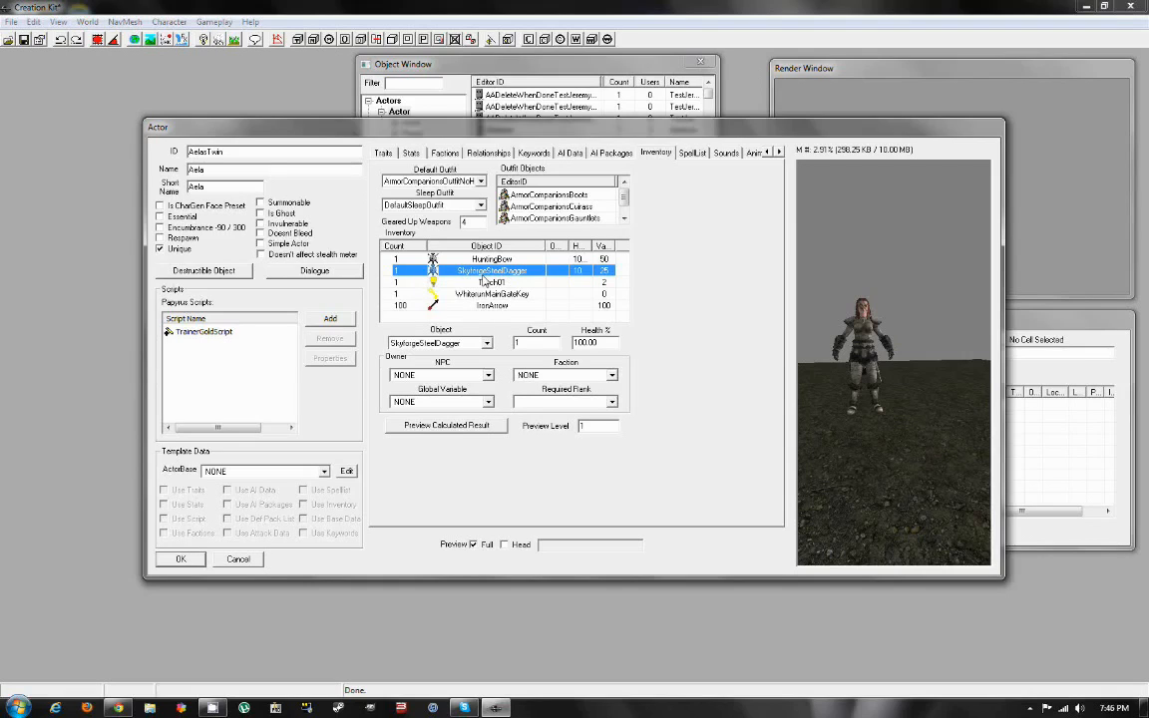
{"action": "left_click", "coordinate": [479, 344]}
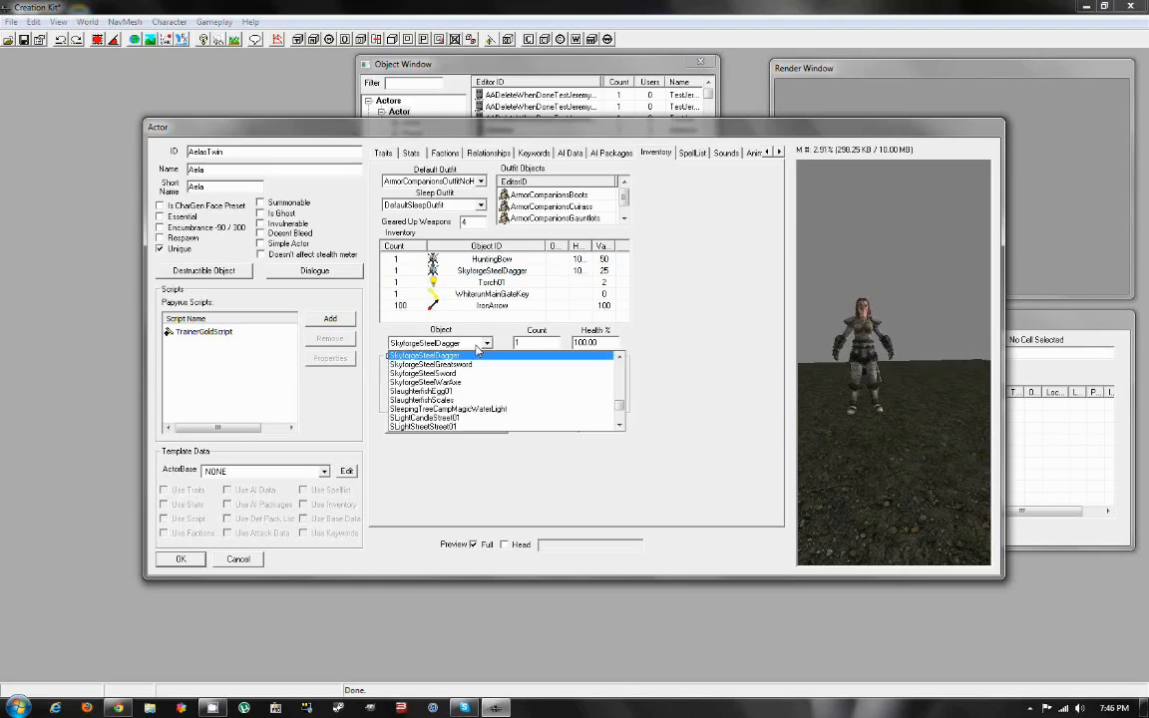
{"action": "left_click", "coordinate": [430, 365]}
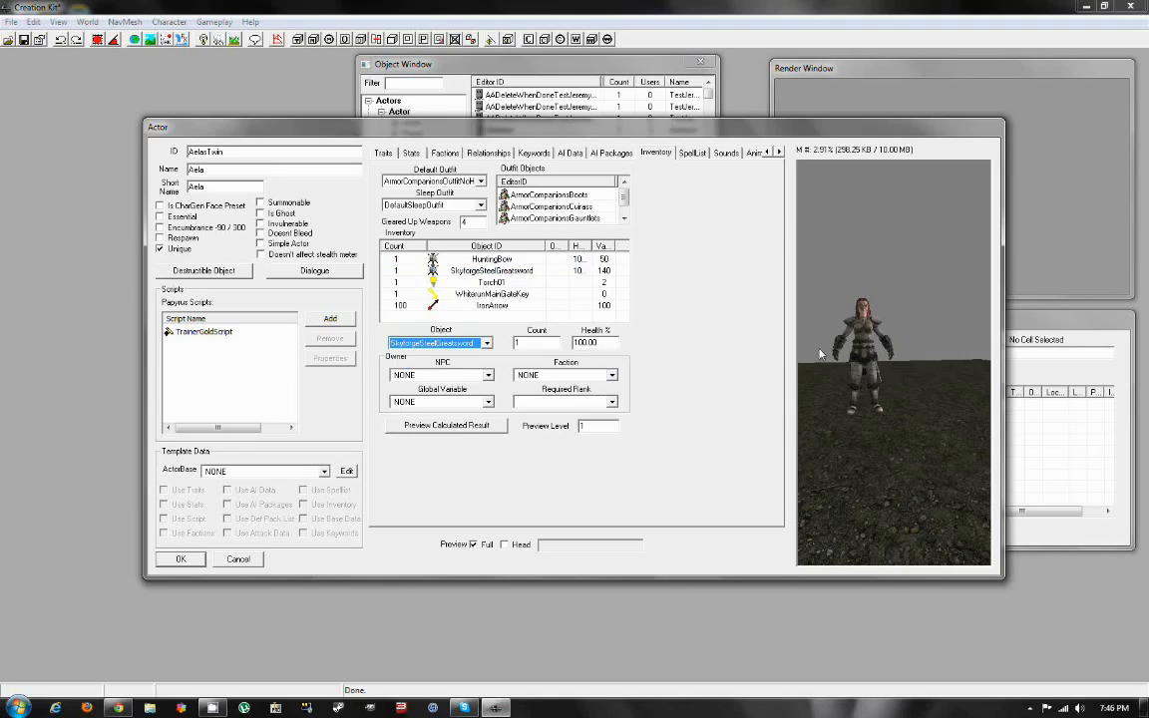
{"action": "left_click_drag", "start_coordinate": [820, 353], "coordinate": [928, 361]}
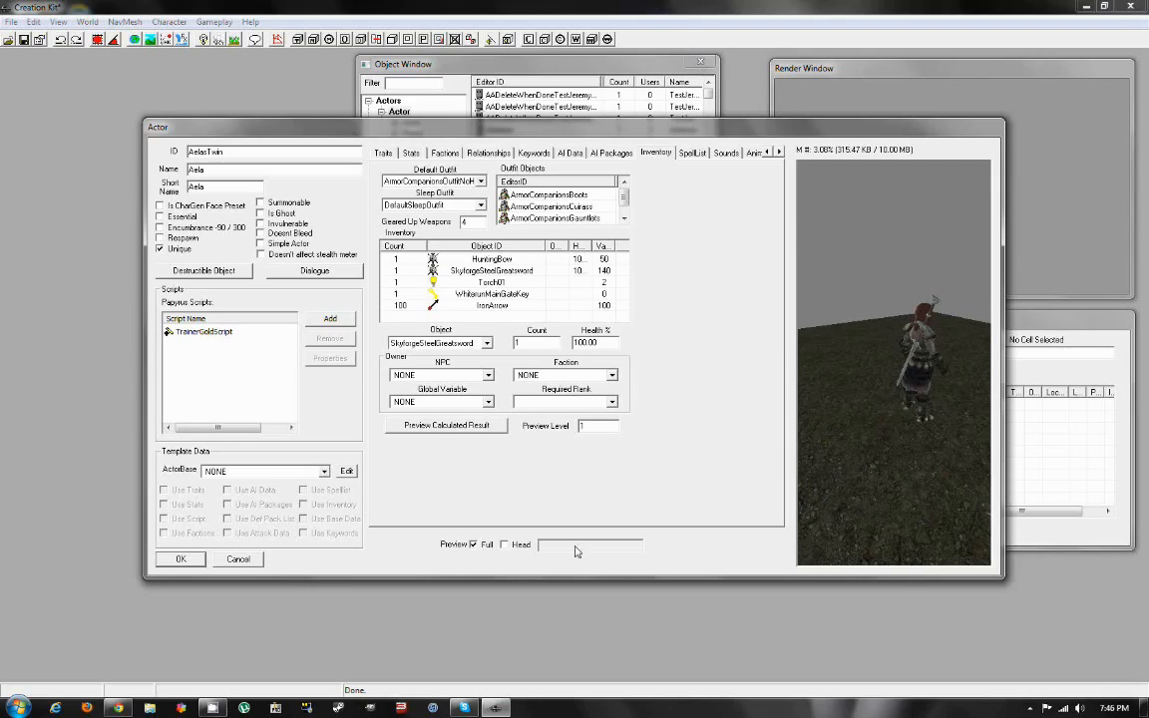
{"action": "left_click_drag", "start_coordinate": [853, 384], "coordinate": [942, 353]}
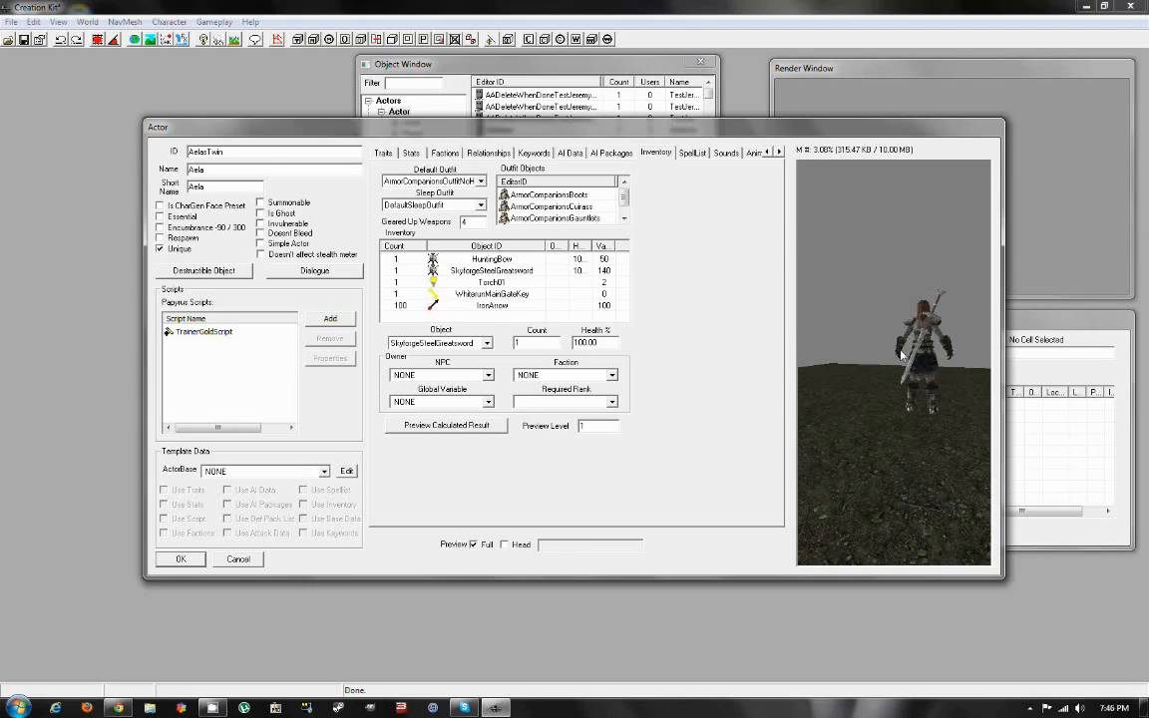
- Try to add a new spell to the actor's spell list
{"action": "left_click", "coordinate": [692, 152]}
{"action": "right_click", "coordinate": [521, 202]}
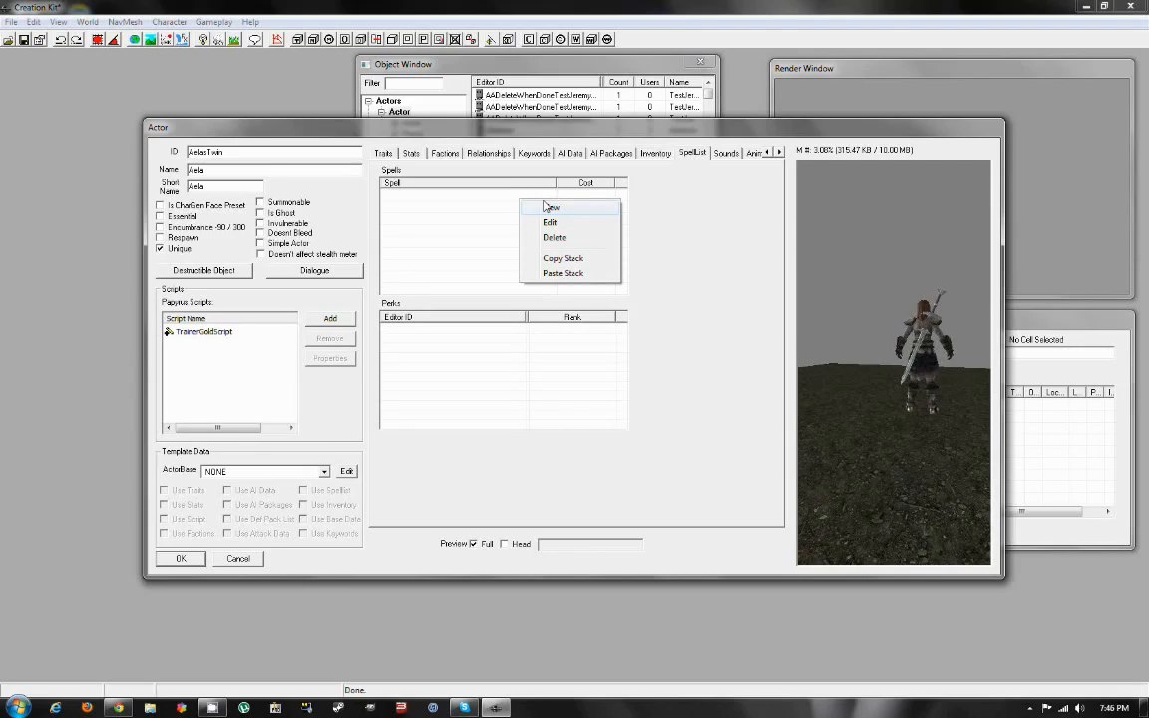
{"action": "left_click", "coordinate": [431, 220]}
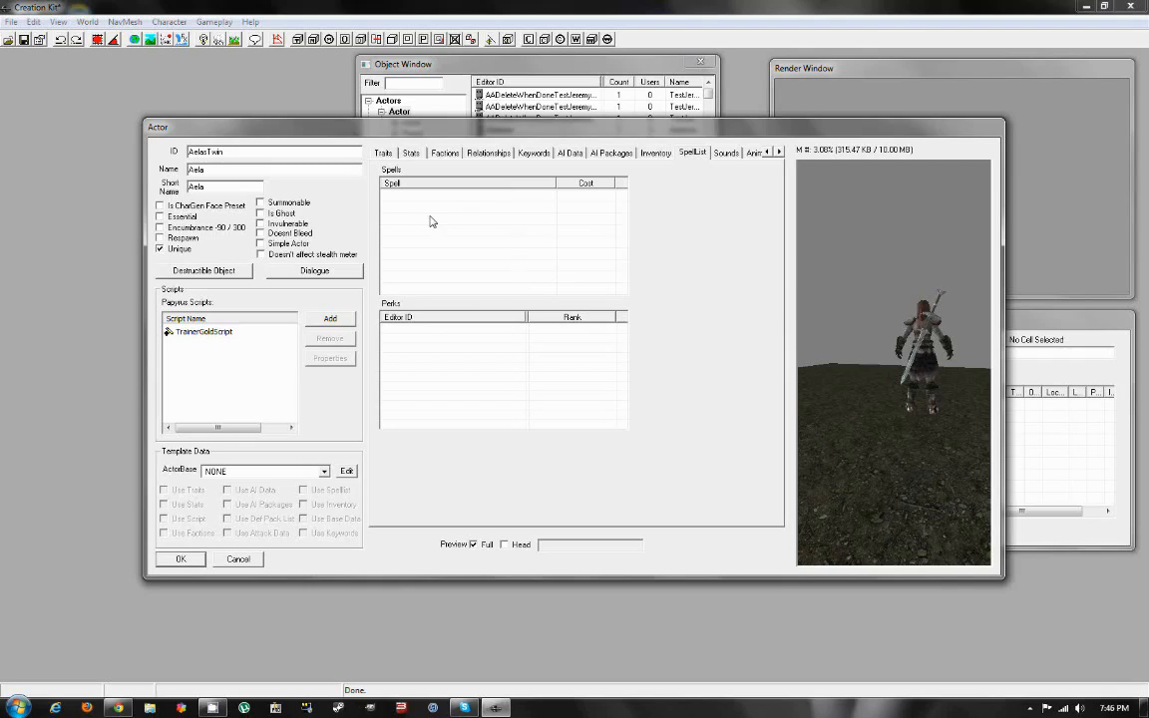
{"action": "right_click", "coordinate": [487, 259]}
{"action": "left_click", "coordinate": [505, 265]}
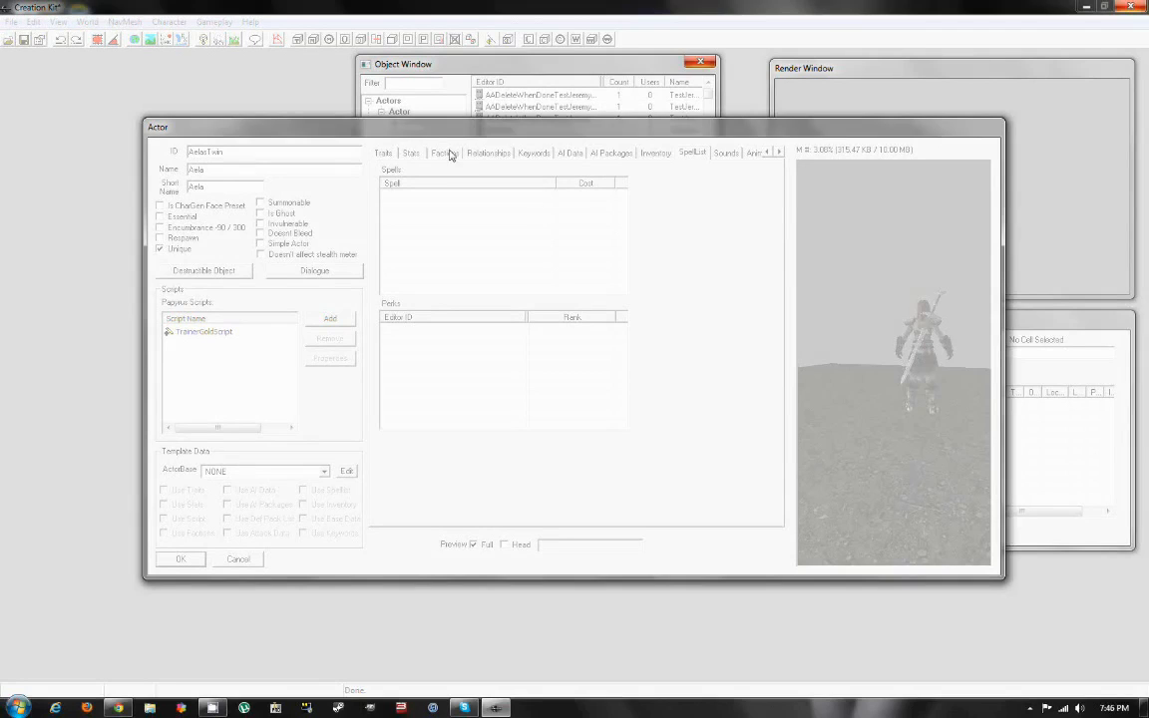
{"action": "left_click", "coordinate": [1029, 709]}
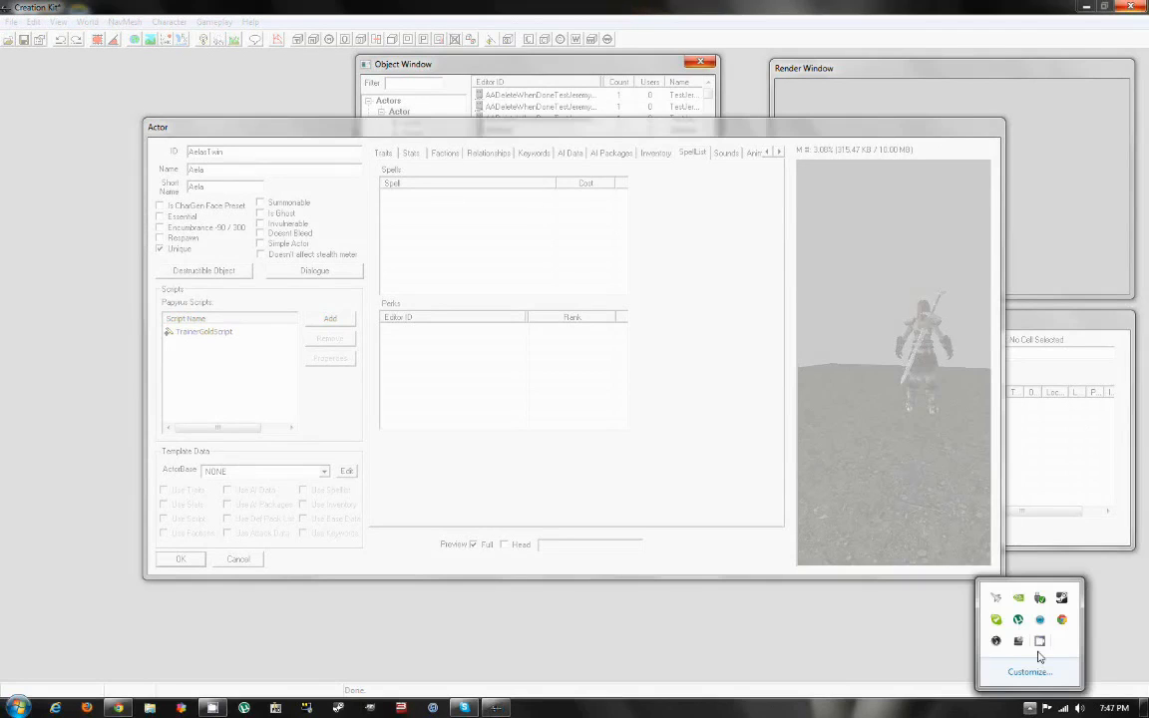
{"action": "right_click", "coordinate": [1039, 644]}
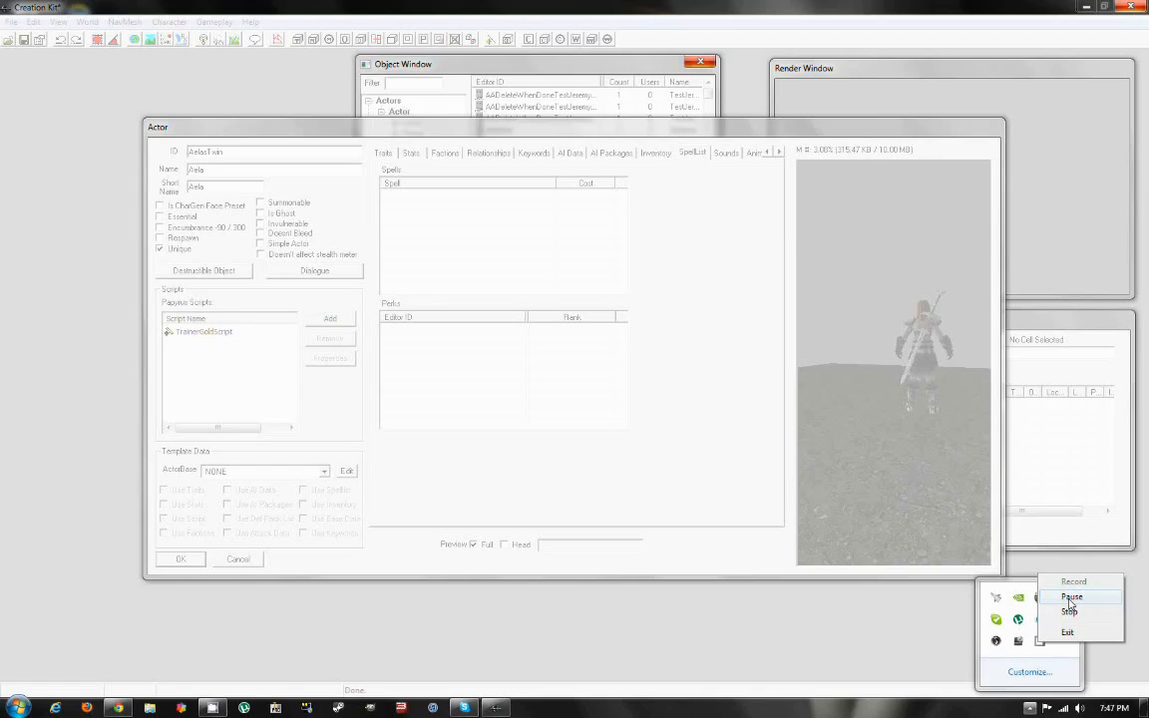
{"action": "left_click", "coordinate": [1070, 598]}
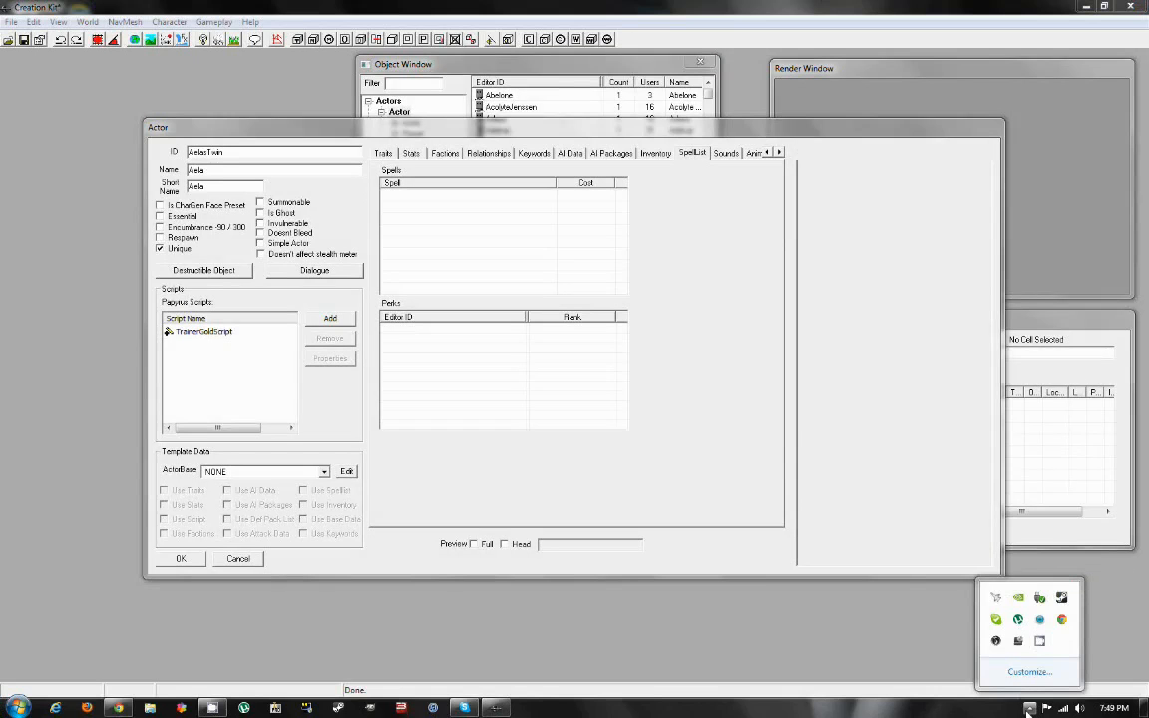
{"action": "left_click", "coordinate": [1029, 708]}
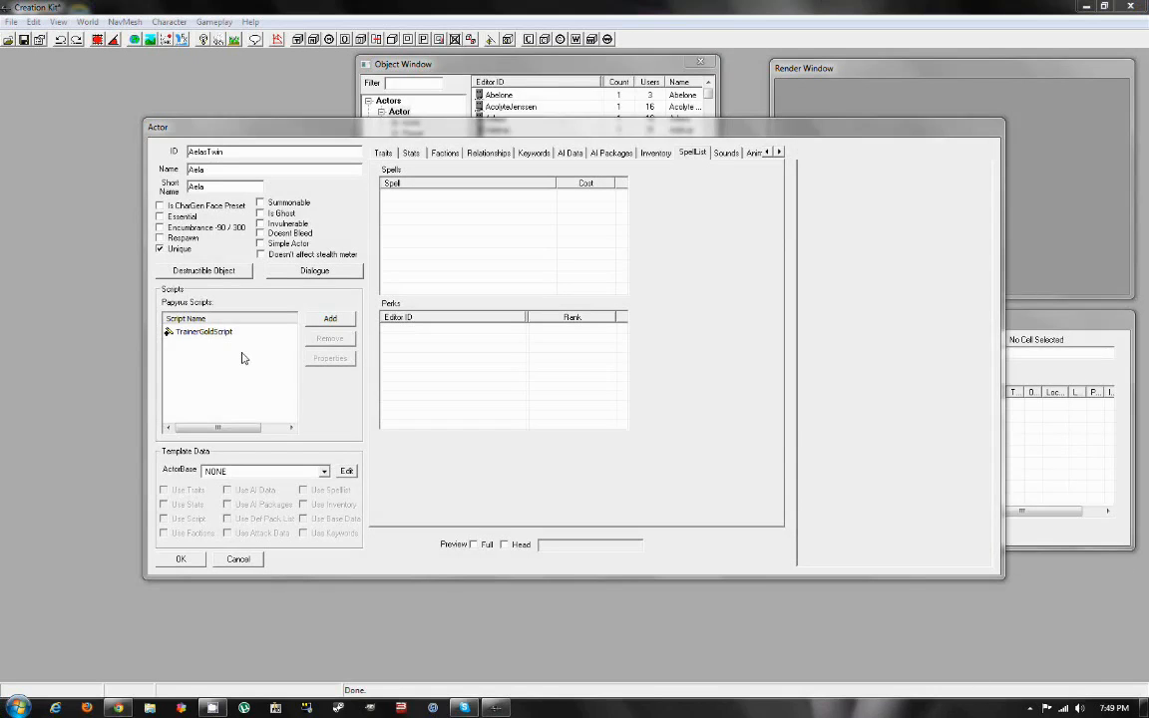
- Add the HealOther spell to the actor's spell list
{"action": "right_click", "coordinate": [482, 239]}
{"action": "left_click", "coordinate": [509, 244]}
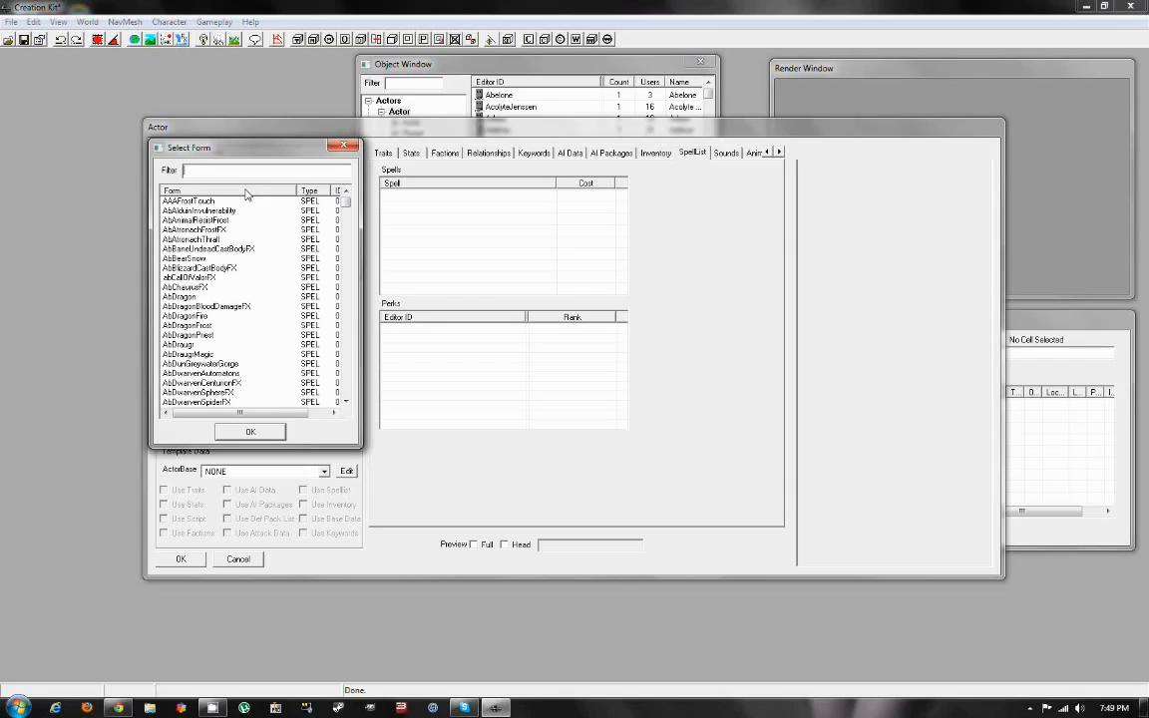
{"action": "key", "text": "BackSpace"}
{"action": "key", "text": "BackSpace"}
{"action": "type", "text": "alOther"}
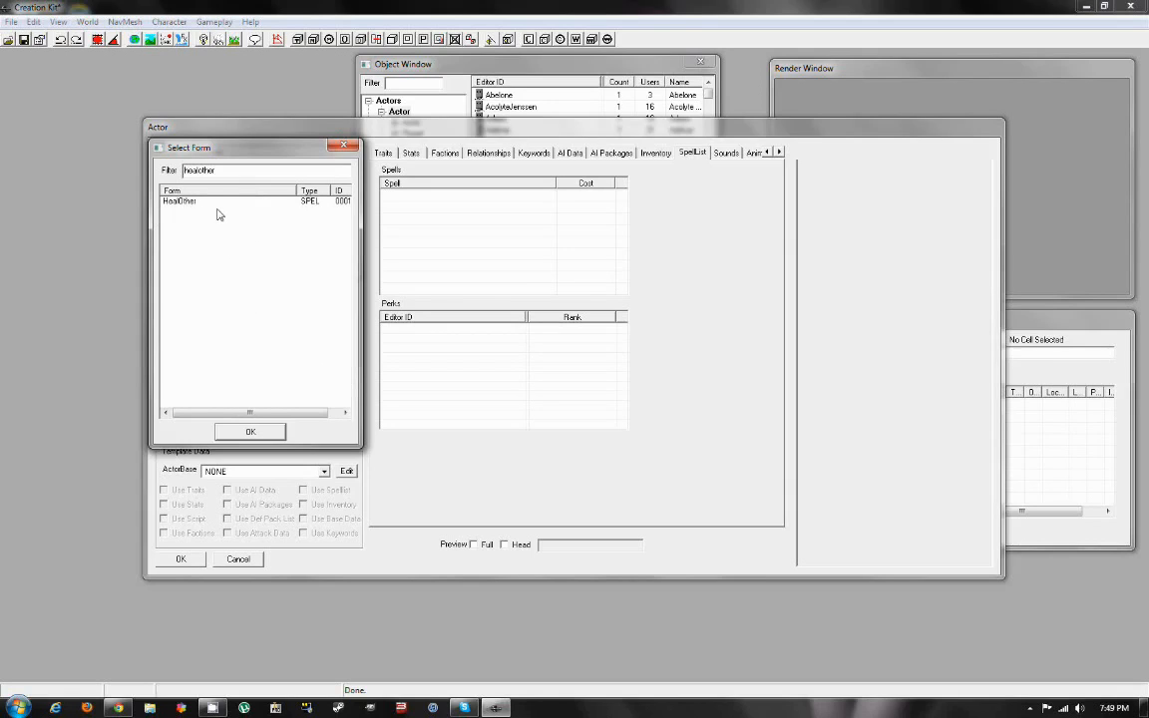
{"action": "double_click", "coordinate": [194, 203]}
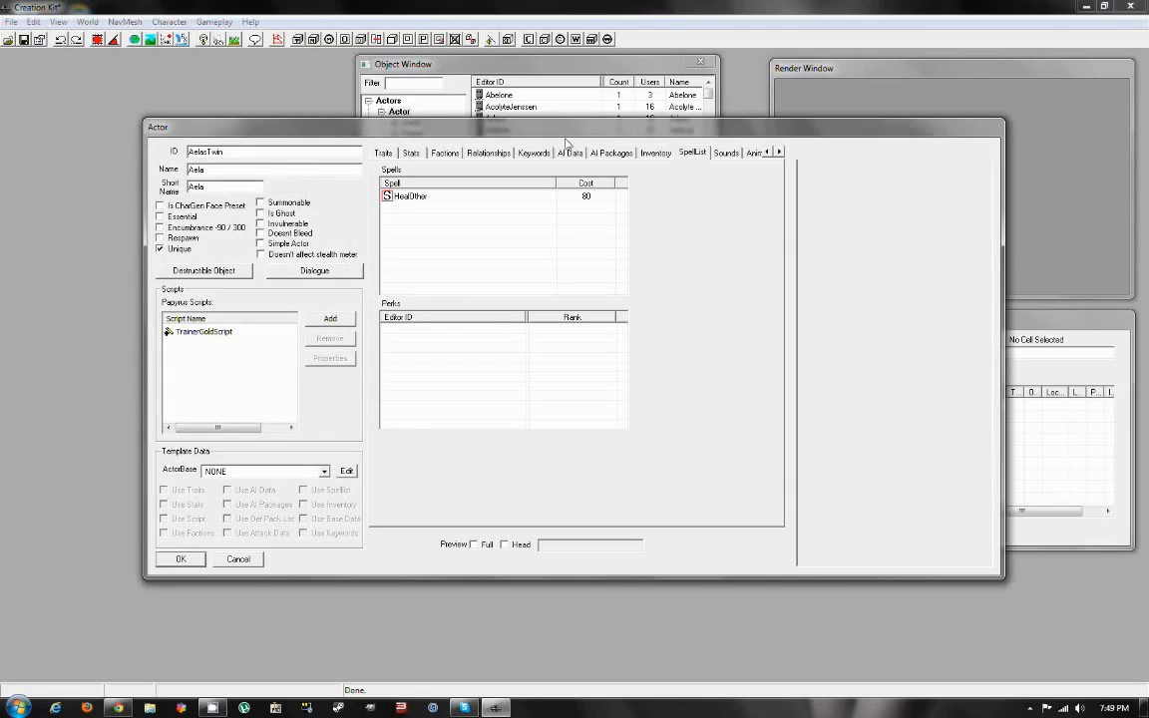
- Review the actor's sound, animation, attack data and character part settings
{"action": "left_click", "coordinate": [725, 153]}
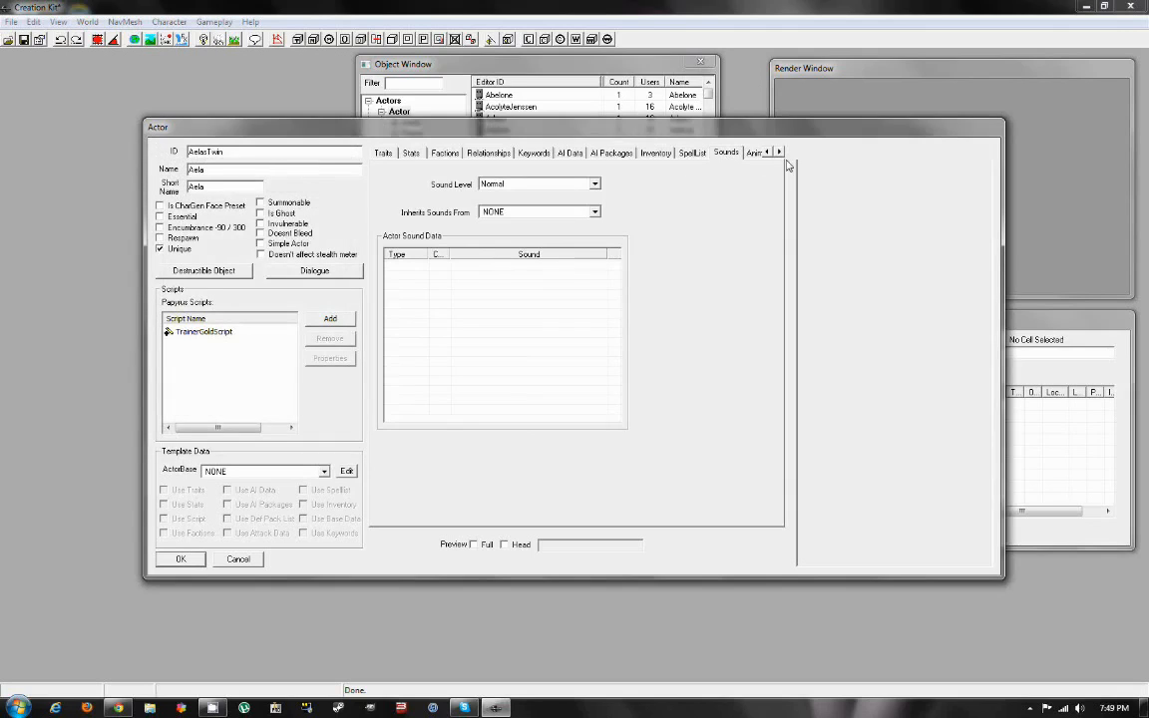
{"action": "left_click", "coordinate": [756, 155]}
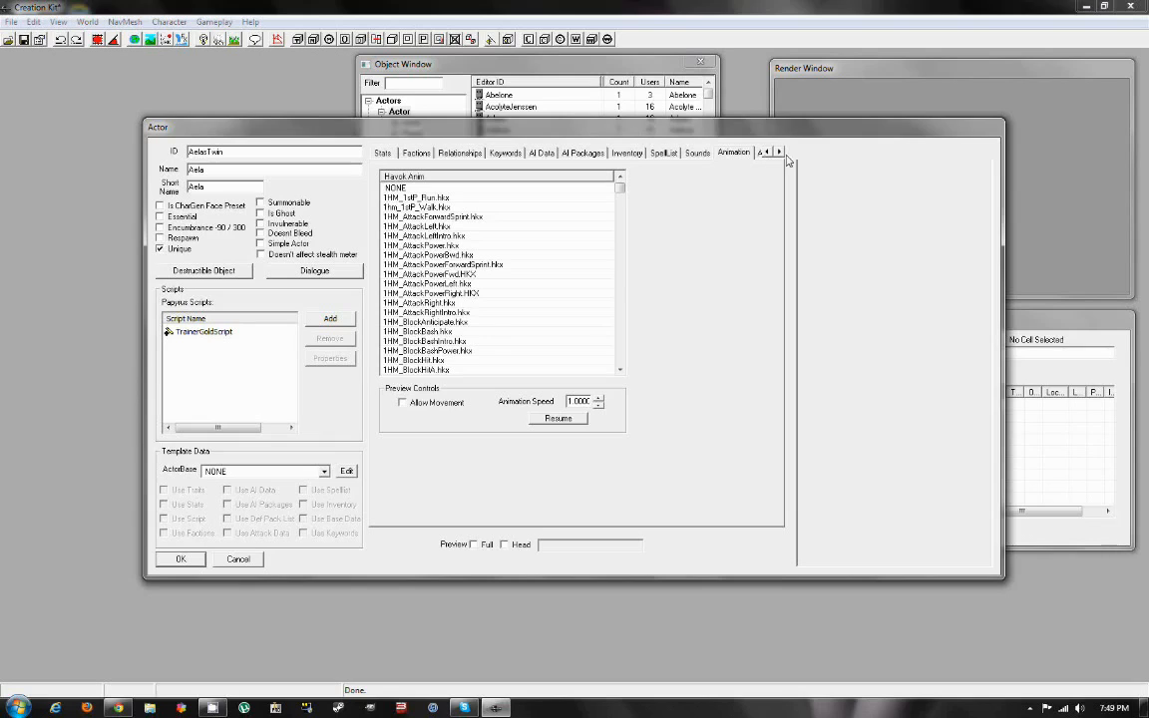
{"action": "left_click", "coordinate": [757, 154]}
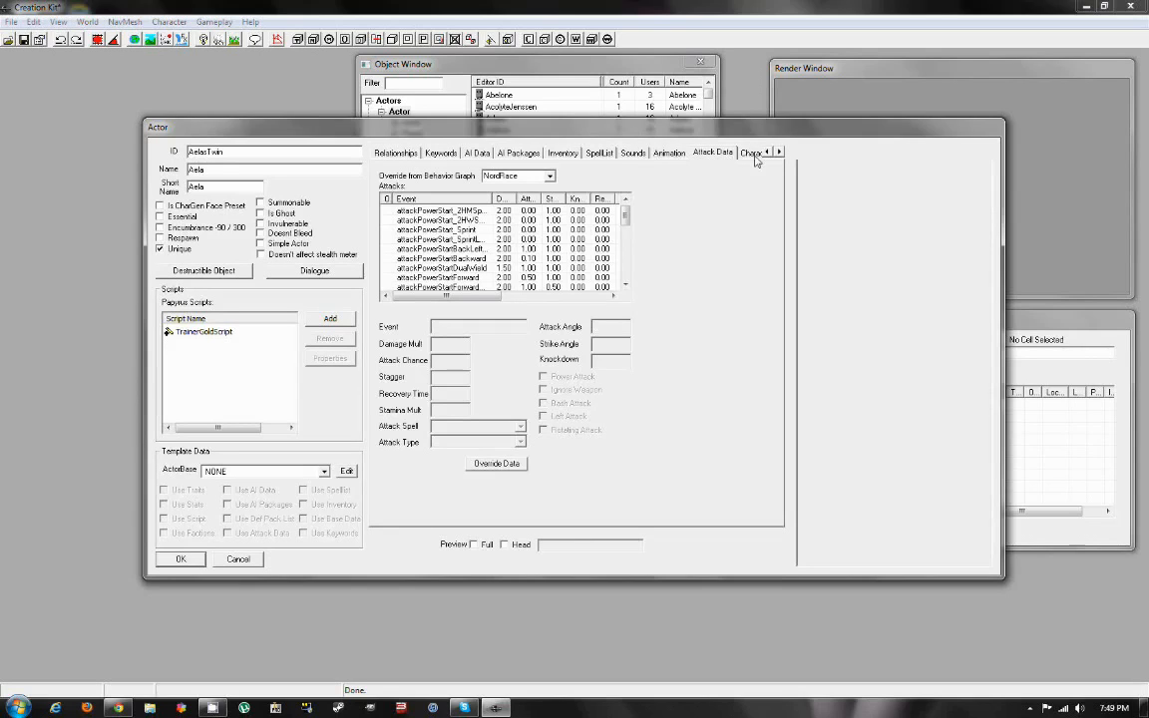
{"action": "left_click", "coordinate": [751, 152]}
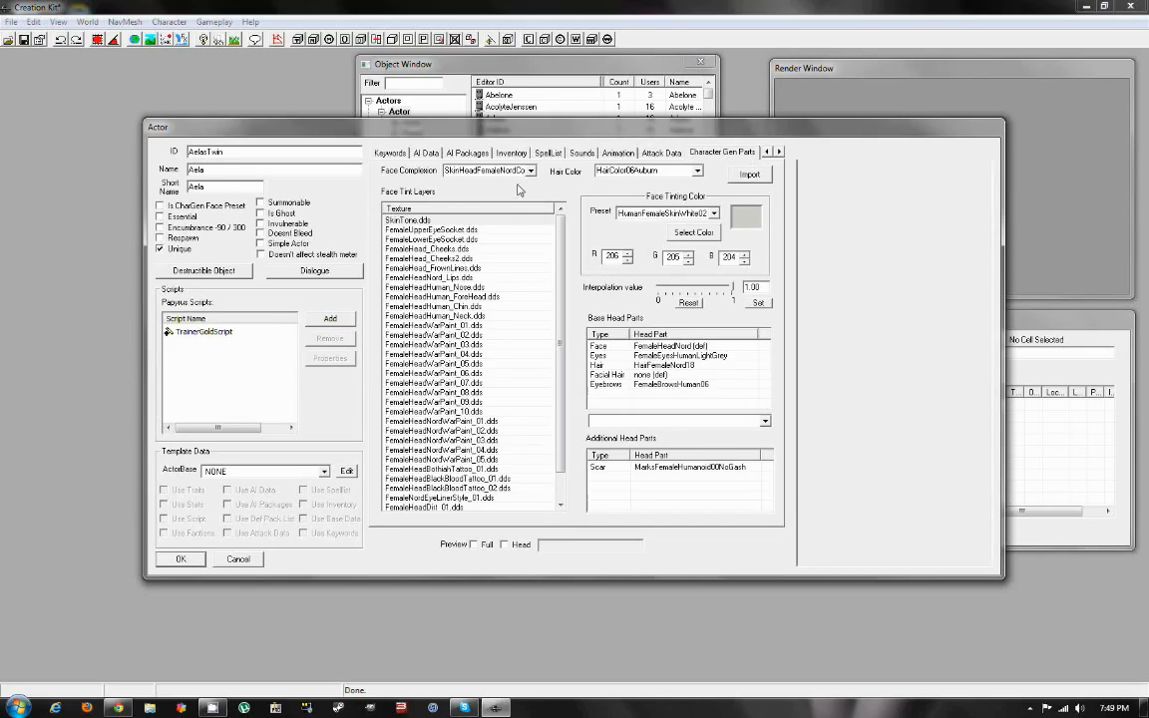
- Show the actor's head preview and set the hair color to HairColor01PlatinumBlond
{"action": "left_click", "coordinate": [519, 544]}
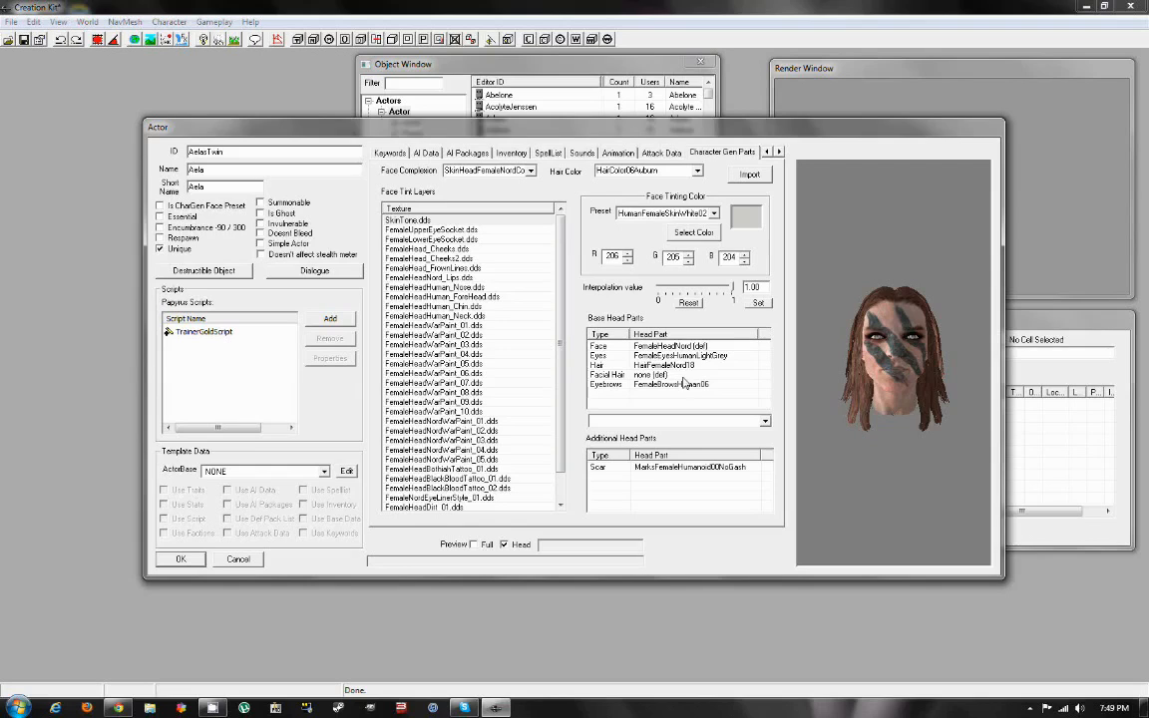
{"action": "left_click_drag", "start_coordinate": [808, 340], "coordinate": [881, 377]}
{"action": "left_click", "coordinate": [690, 424]}
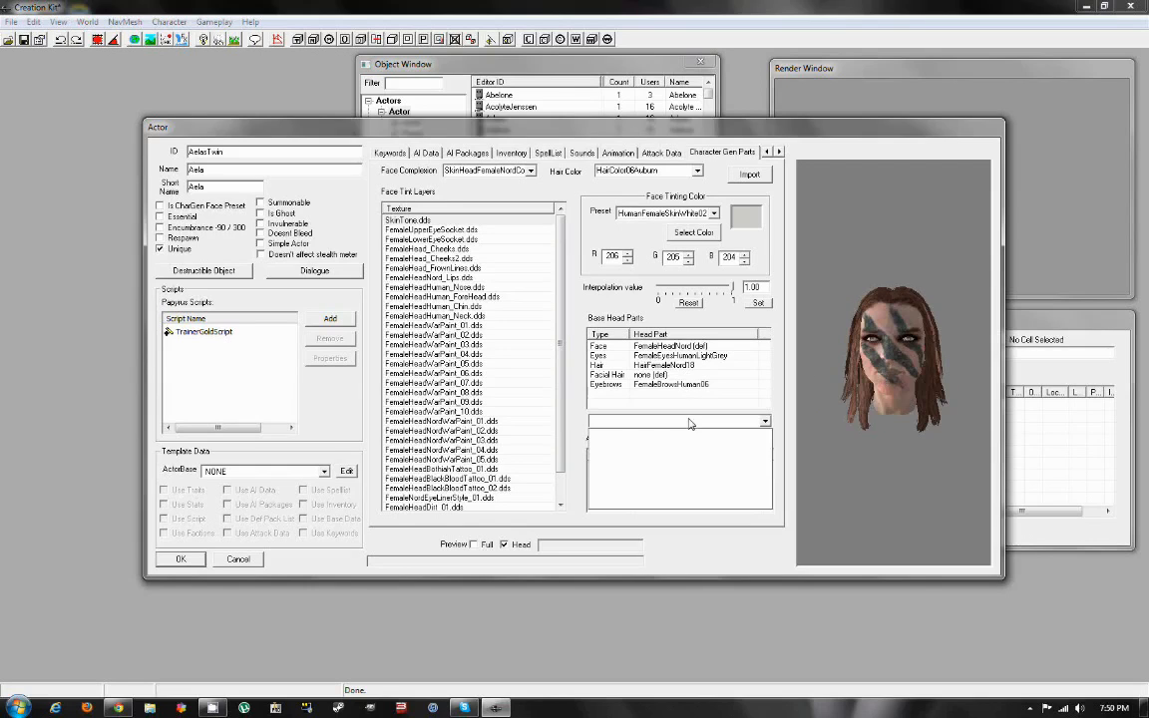
{"action": "left_click", "coordinate": [690, 423]}
{"action": "left_click", "coordinate": [678, 172]}
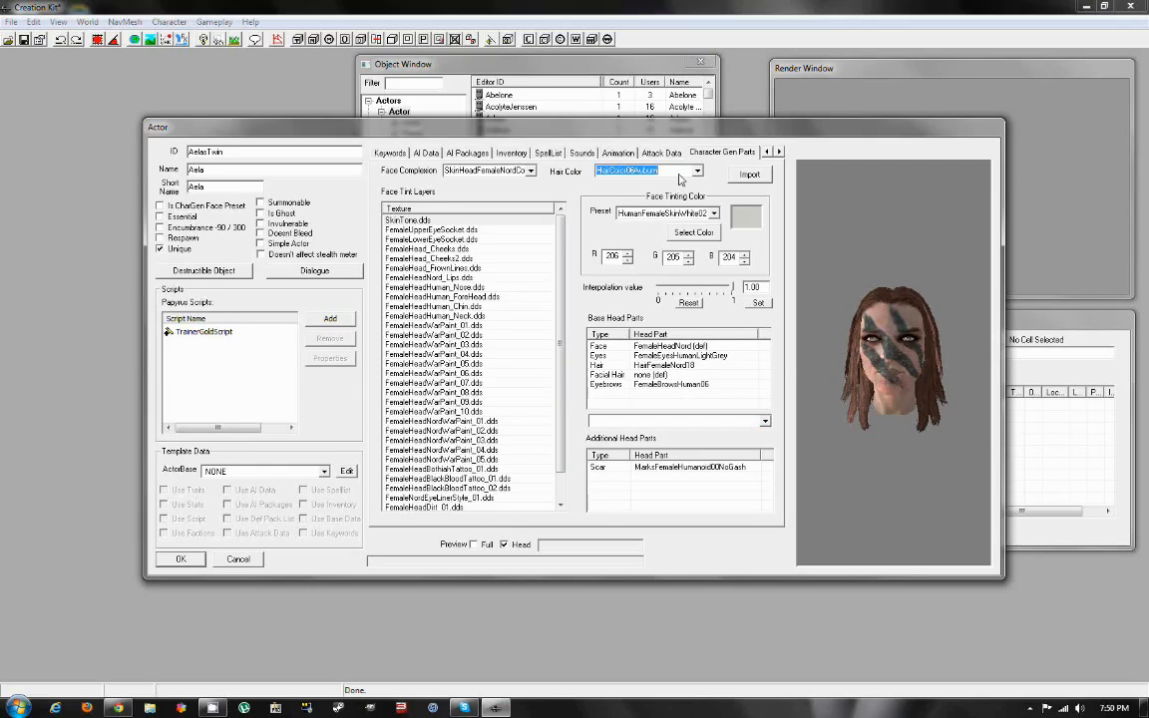
{"action": "scroll", "coordinate": [681, 209], "scroll_direction": "up", "scroll_amount": 1}
{"action": "left_click", "coordinate": [669, 191]}
{"action": "left_click_drag", "start_coordinate": [912, 351], "coordinate": [880, 339]}
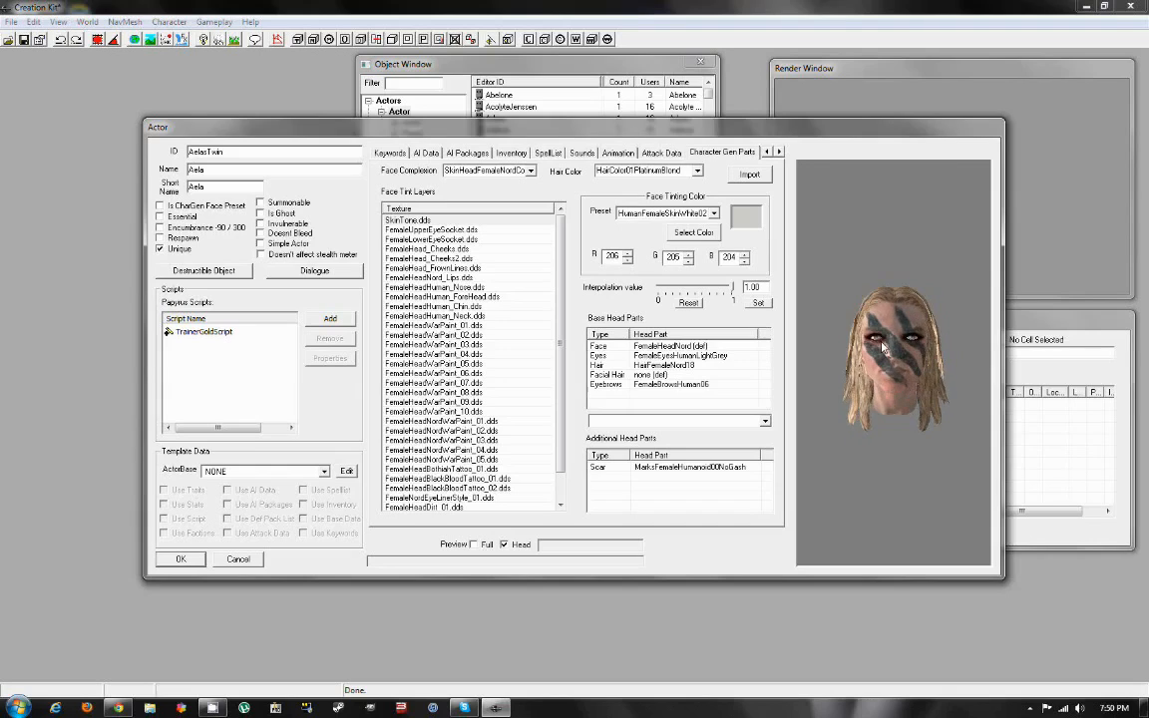
- Set the skin tone tinting preset to HumanFemaleSkinWhite03 and inspect the face from the side
{"action": "left_click", "coordinate": [696, 215]}
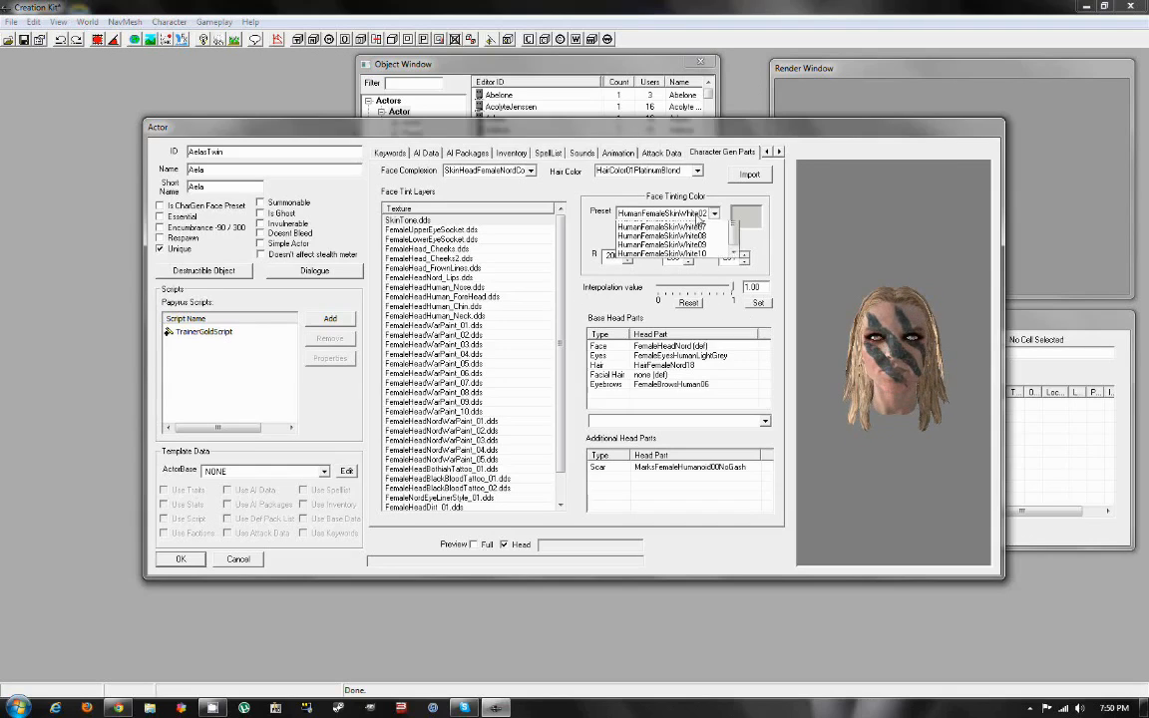
{"action": "left_click", "coordinate": [698, 238]}
{"action": "left_click", "coordinate": [699, 216]}
{"action": "left_click", "coordinate": [696, 242]}
{"action": "left_click_drag", "start_coordinate": [912, 317], "coordinate": [975, 332]}
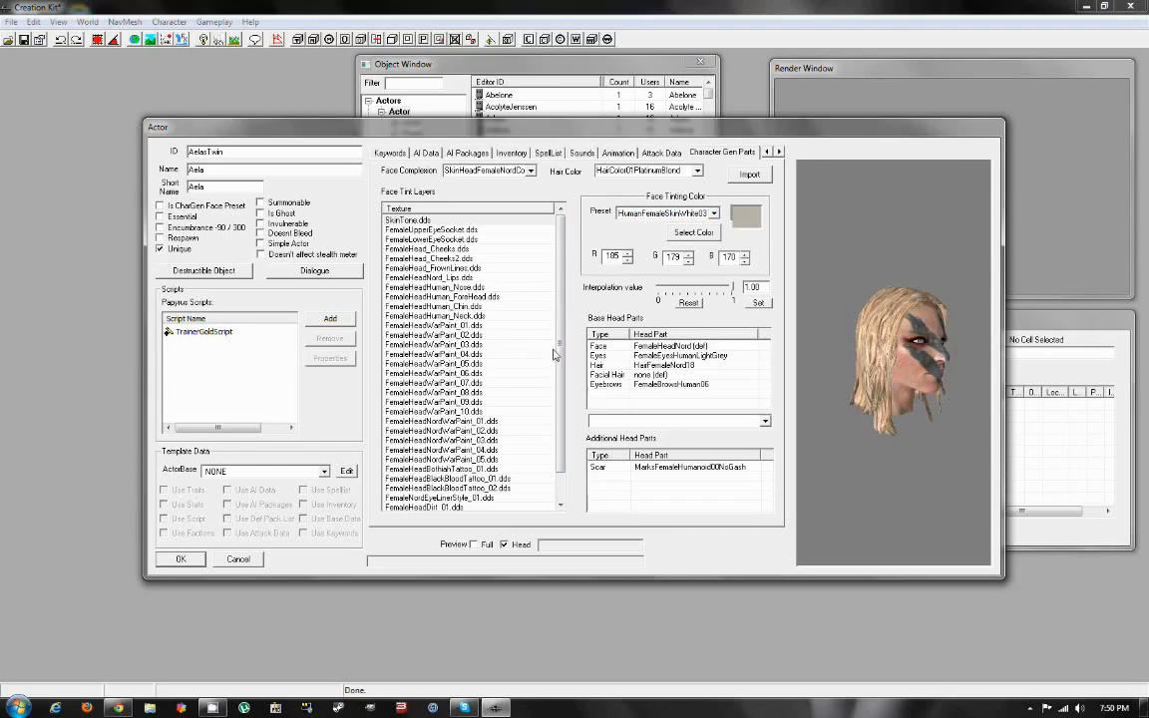
- Remove the blue war paint by setting the FemaleHeadNordWarPaint_05 tint layer's interpolation value to 0
{"action": "left_click", "coordinate": [469, 460]}
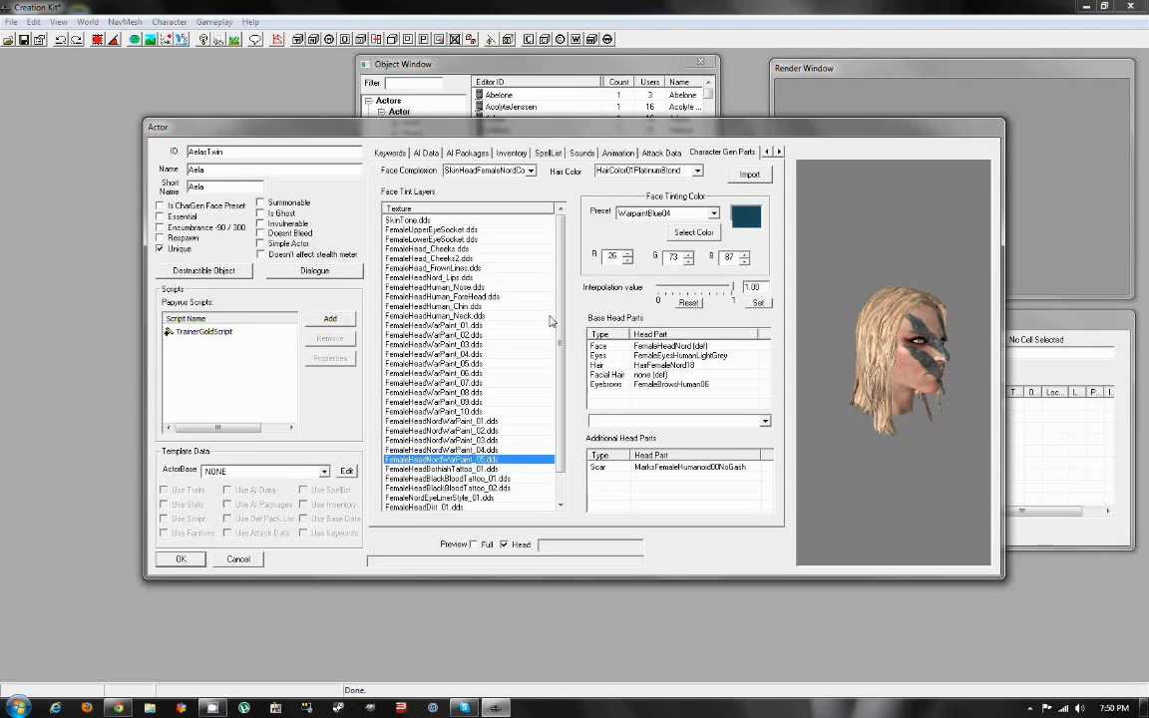
{"action": "left_click_drag", "start_coordinate": [934, 363], "coordinate": [889, 368]}
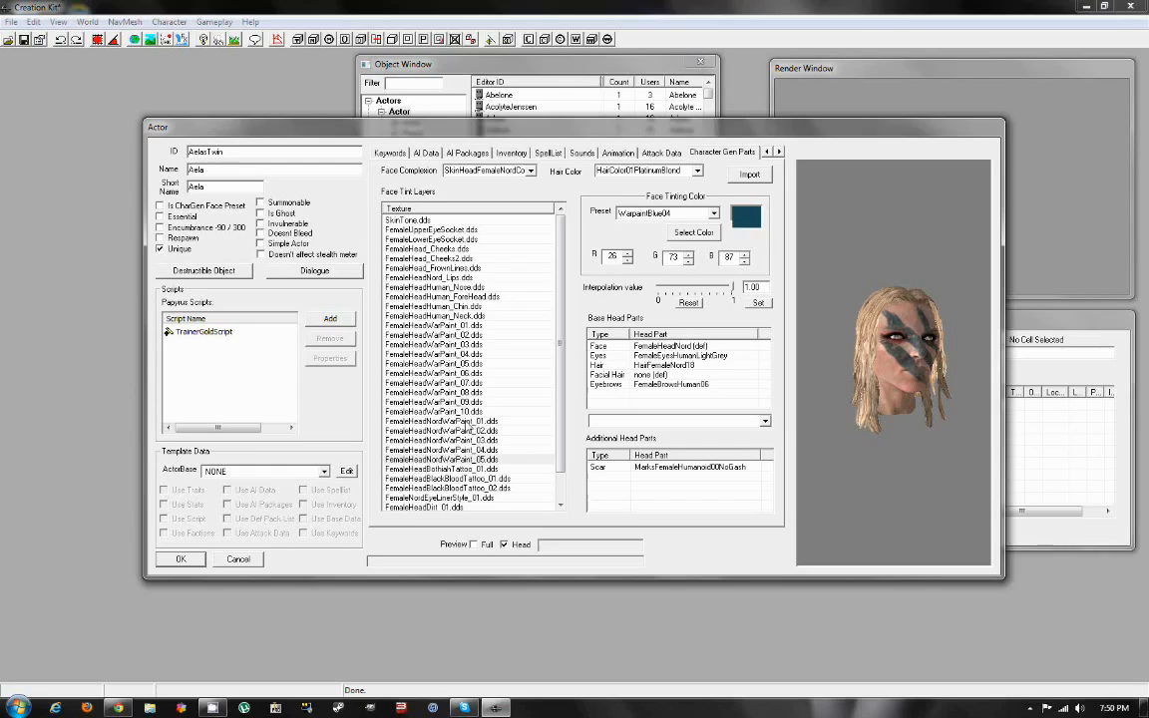
{"action": "left_click", "coordinate": [430, 421]}
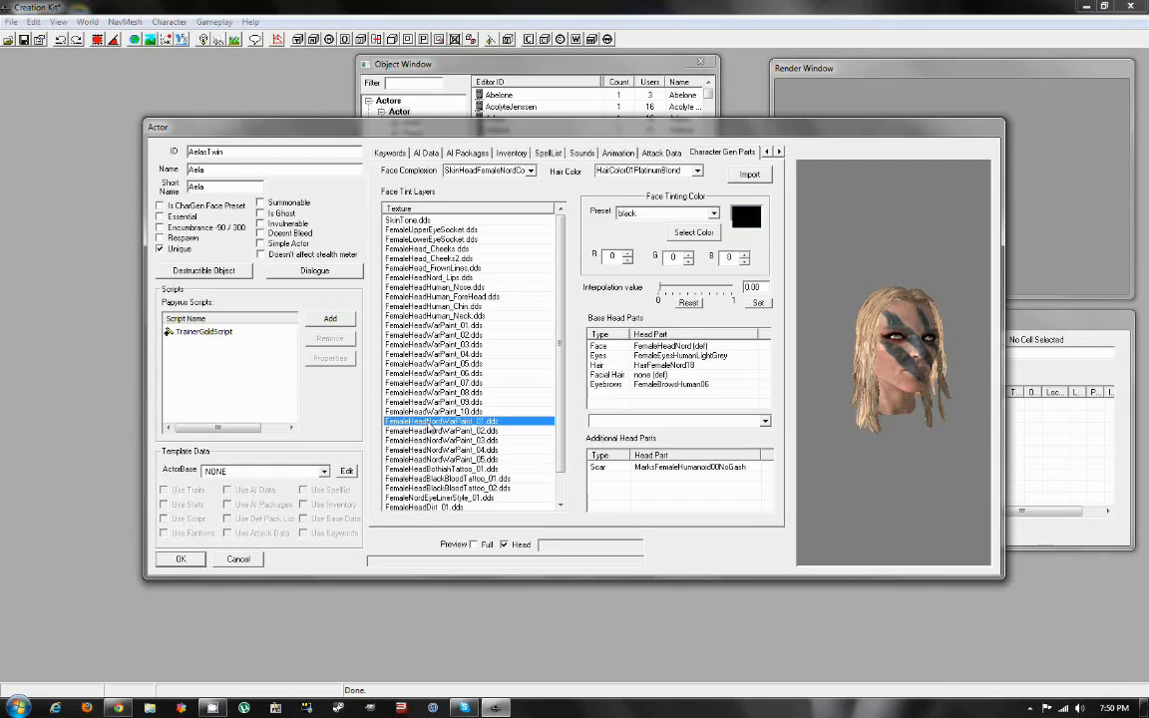
{"action": "left_click", "coordinate": [494, 434]}
{"action": "left_click", "coordinate": [489, 442]}
{"action": "left_click", "coordinate": [479, 460]}
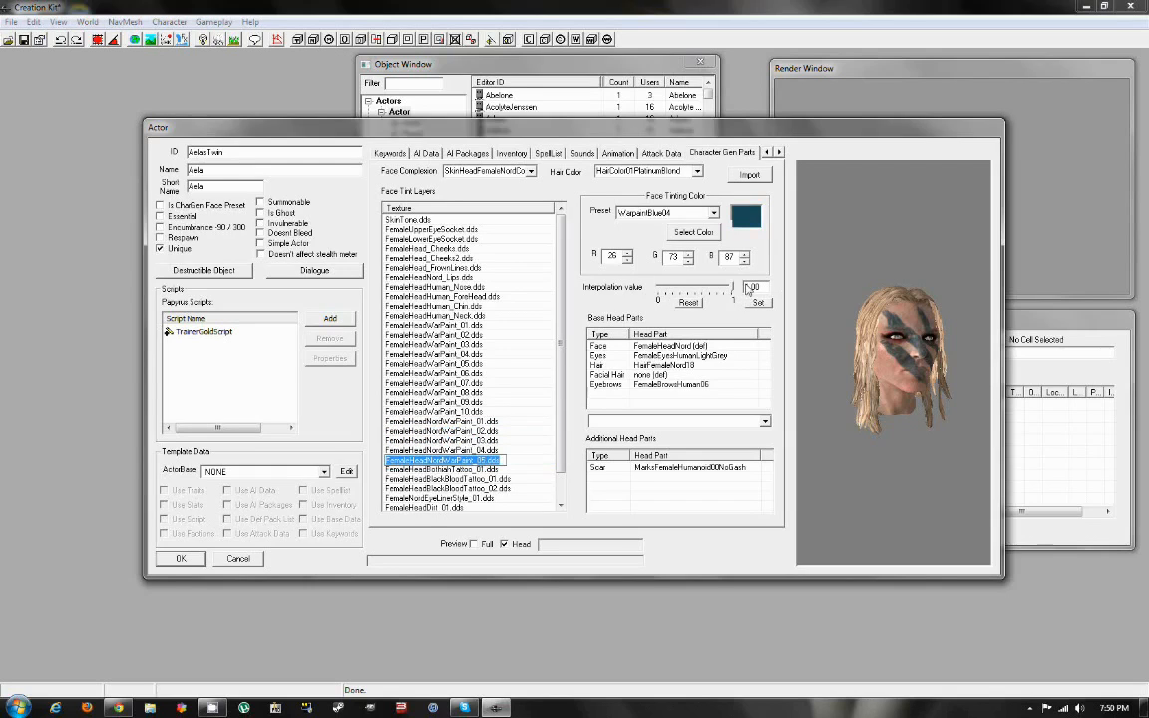
{"action": "left_click", "coordinate": [735, 289]}
{"action": "left_click_drag", "start_coordinate": [734, 290], "coordinate": [607, 301]}
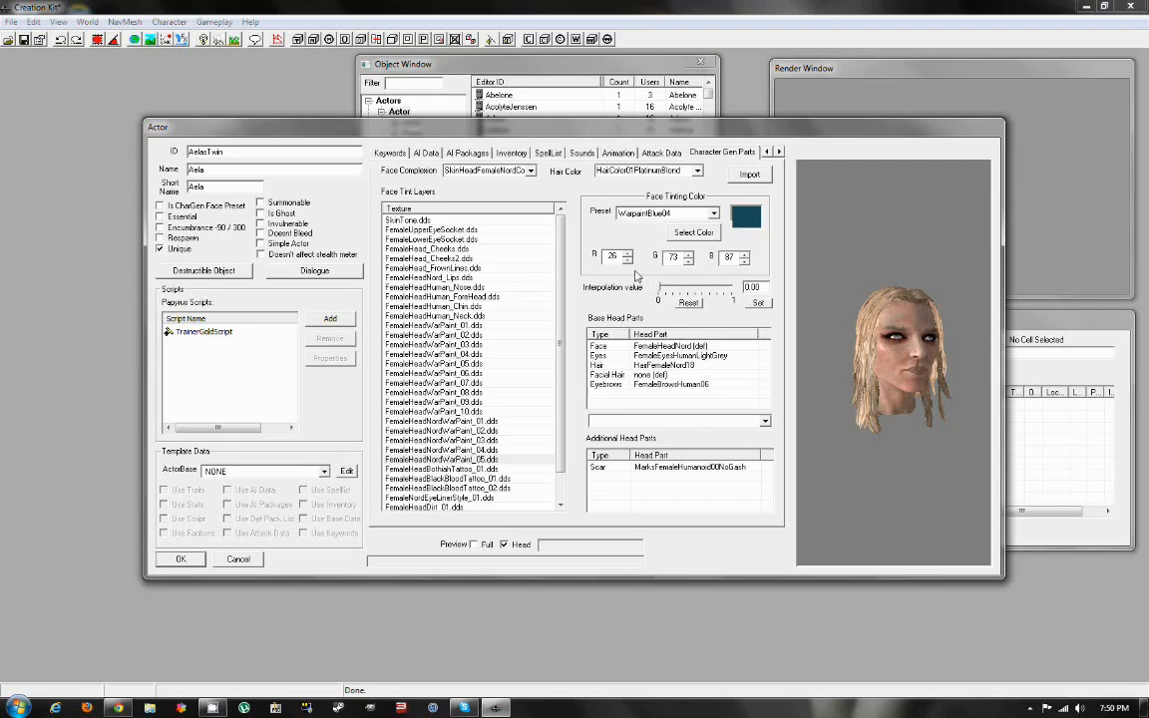
- Change the hair head part to HairFemaleNord01
{"action": "left_click", "coordinate": [664, 365]}
{"action": "left_click", "coordinate": [704, 421]}
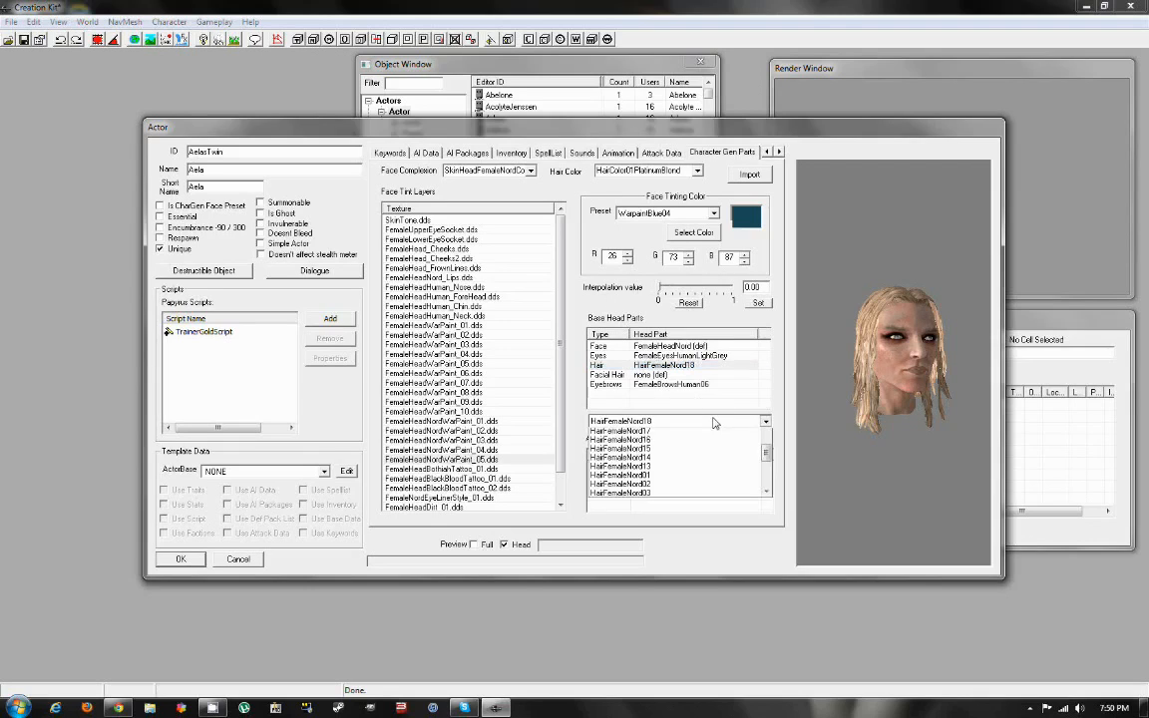
{"action": "left_click", "coordinate": [679, 487]}
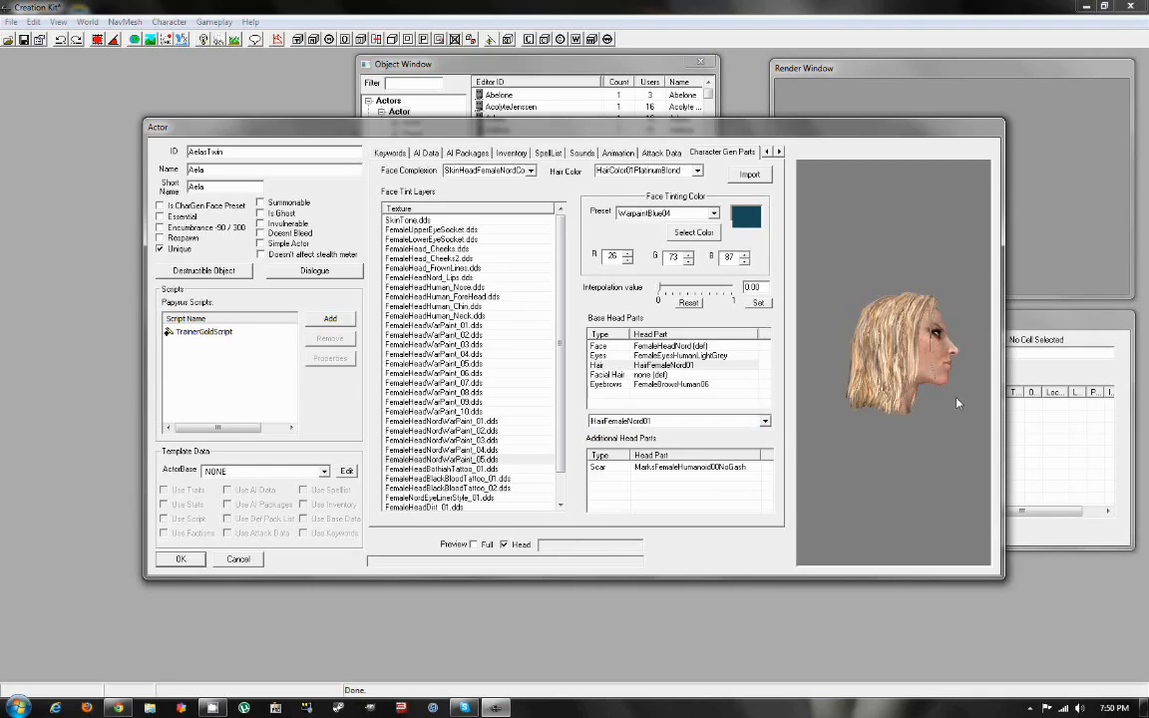
- Check the new hairstyle on the head preview, the SkinTone tint layer and the face complexion setting
{"action": "left_click_drag", "start_coordinate": [560, 361], "coordinate": [473, 218]}
{"action": "left_click", "coordinate": [455, 223]}
{"action": "left_click", "coordinate": [420, 221]}
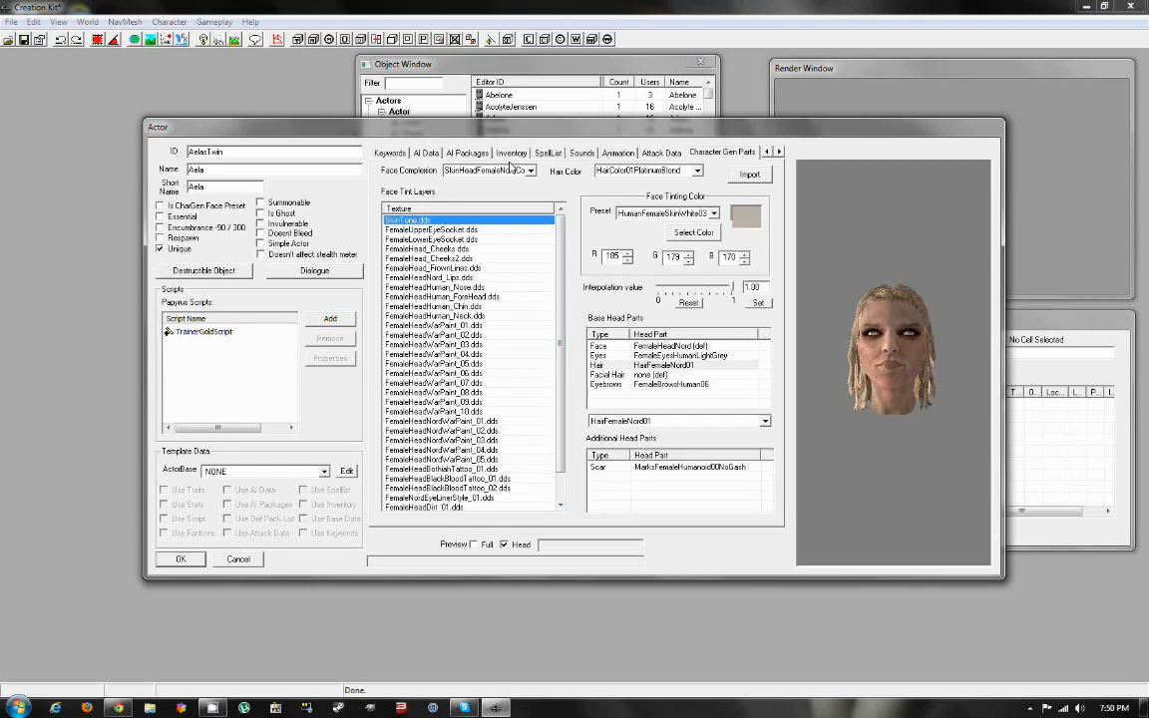
{"action": "left_click", "coordinate": [514, 170]}
{"action": "left_click", "coordinate": [529, 172]}
{"action": "left_click", "coordinate": [530, 170]}
- Raise the face morph's cheekbone height and width to their maximum and accept the actor's changes
{"action": "left_click", "coordinate": [779, 151]}
{"action": "left_click", "coordinate": [779, 152]}
{"action": "left_click", "coordinate": [780, 152]}
{"action": "left_click", "coordinate": [779, 152]}
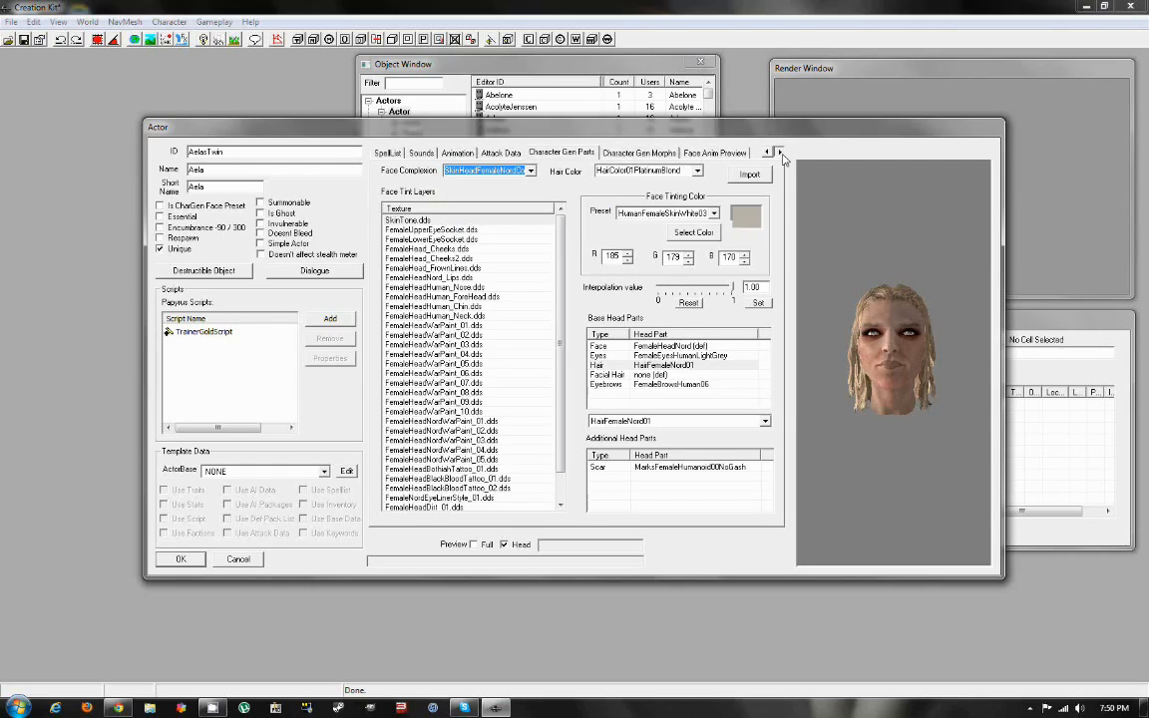
{"action": "left_click", "coordinate": [662, 153]}
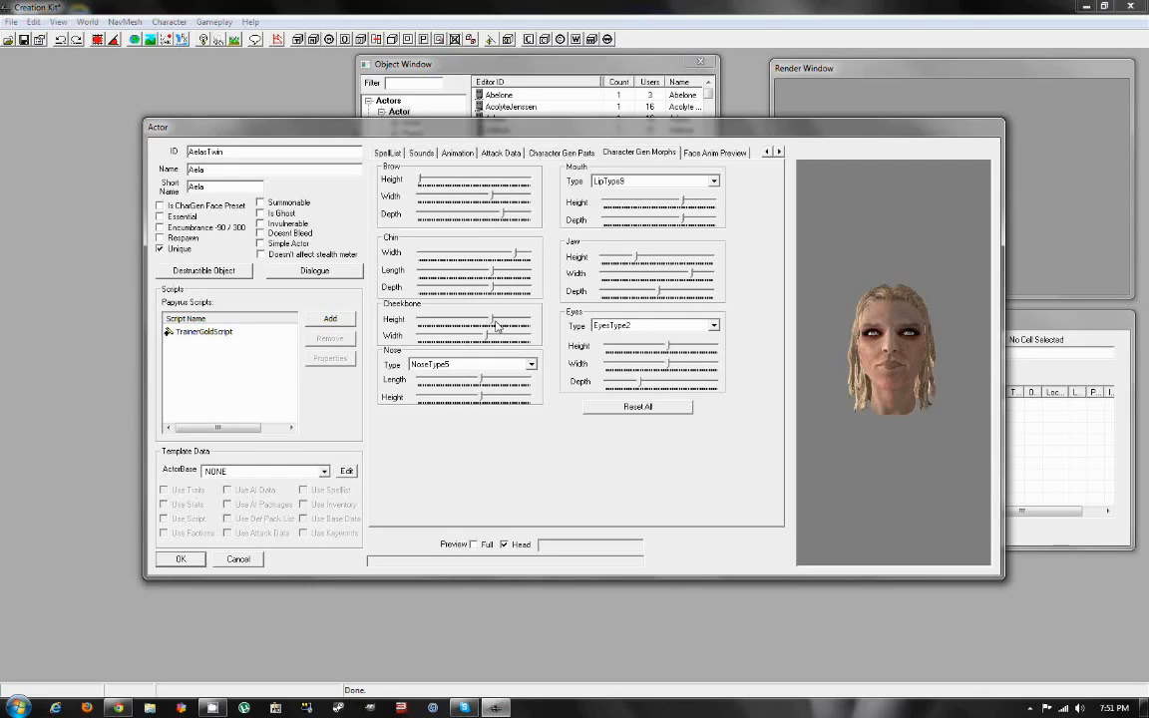
{"action": "left_click_drag", "start_coordinate": [492, 324], "coordinate": [534, 326]}
{"action": "mouse_move", "coordinate": [928, 424]}
{"action": "left_mouse_down"}
{"action": "mouse_move", "coordinate": [841, 431]}
{"action": "mouse_move", "coordinate": [946, 427]}
{"action": "left_mouse_up"}
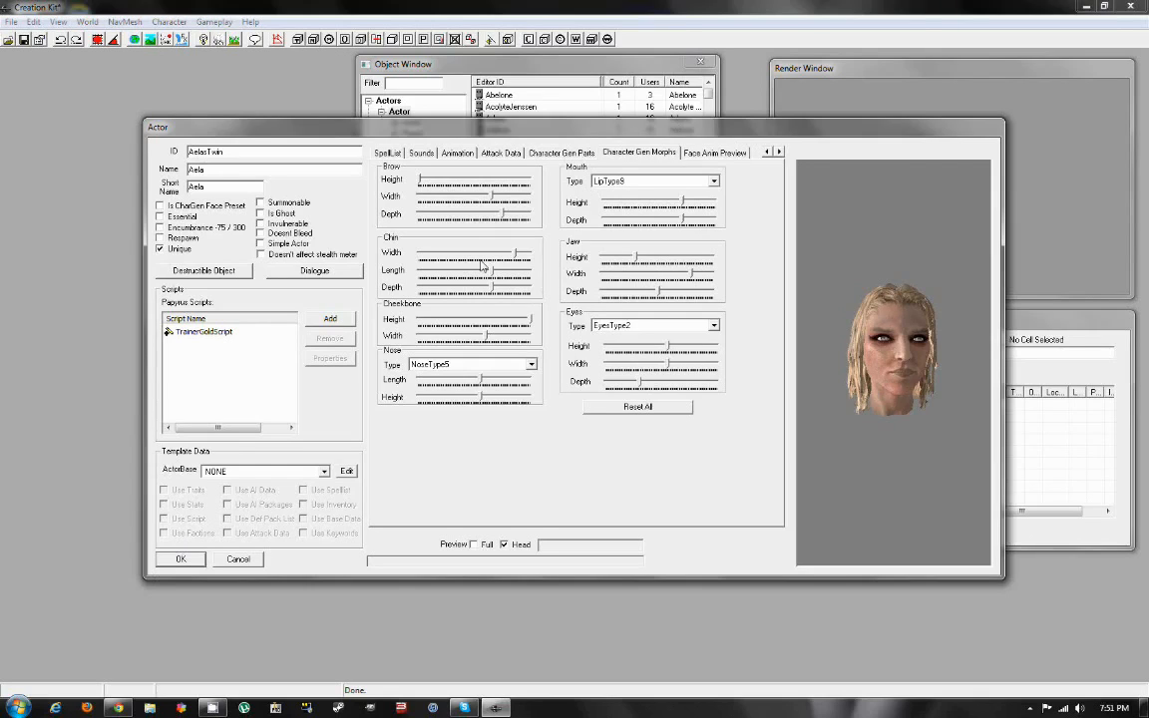
{"action": "left_click_drag", "start_coordinate": [506, 338], "coordinate": [612, 340]}
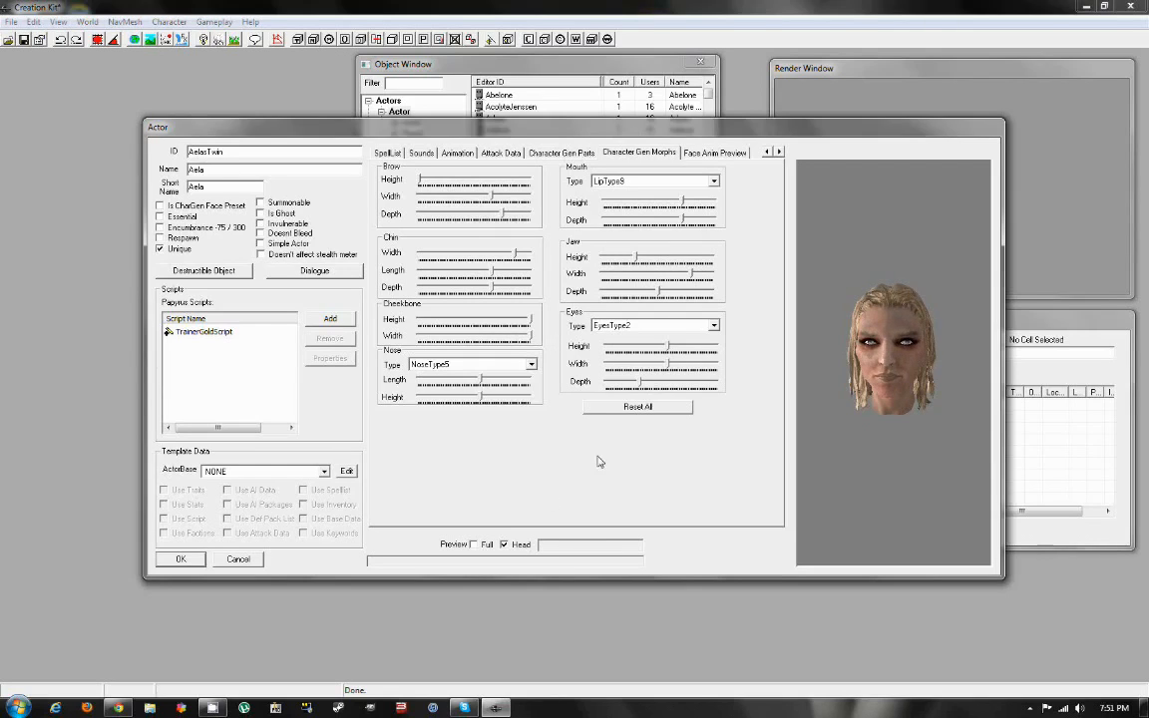
{"action": "left_click", "coordinate": [182, 559]}
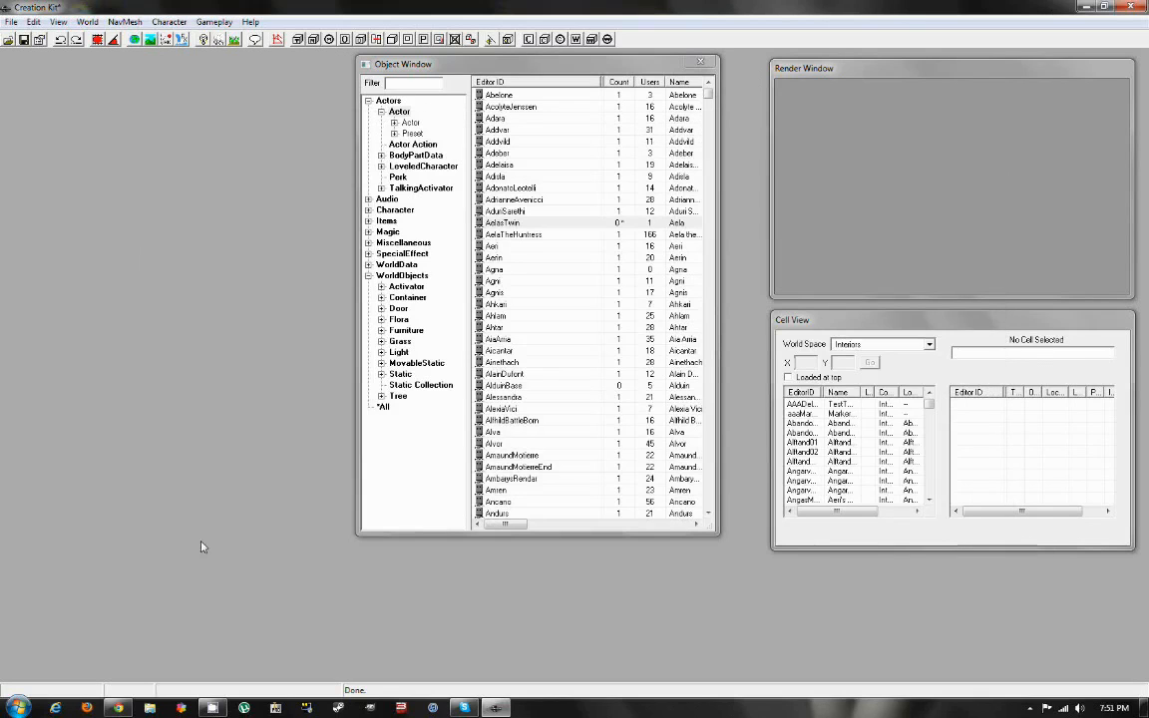
- Save the plugin as AelasTwin in the Skyrim Data folder and close the Creation Kit
{"action": "left_click", "coordinate": [503, 223]}
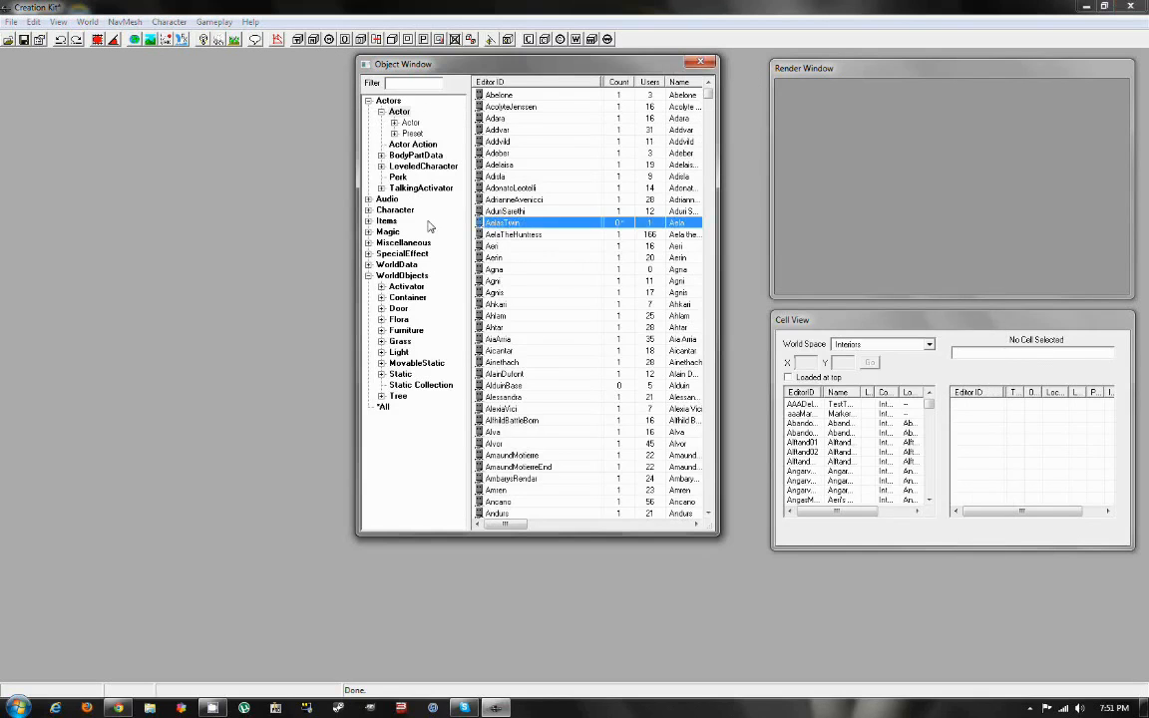
{"action": "left_click", "coordinate": [533, 200]}
{"action": "left_click", "coordinate": [526, 224]}
{"action": "left_click", "coordinate": [11, 21]}
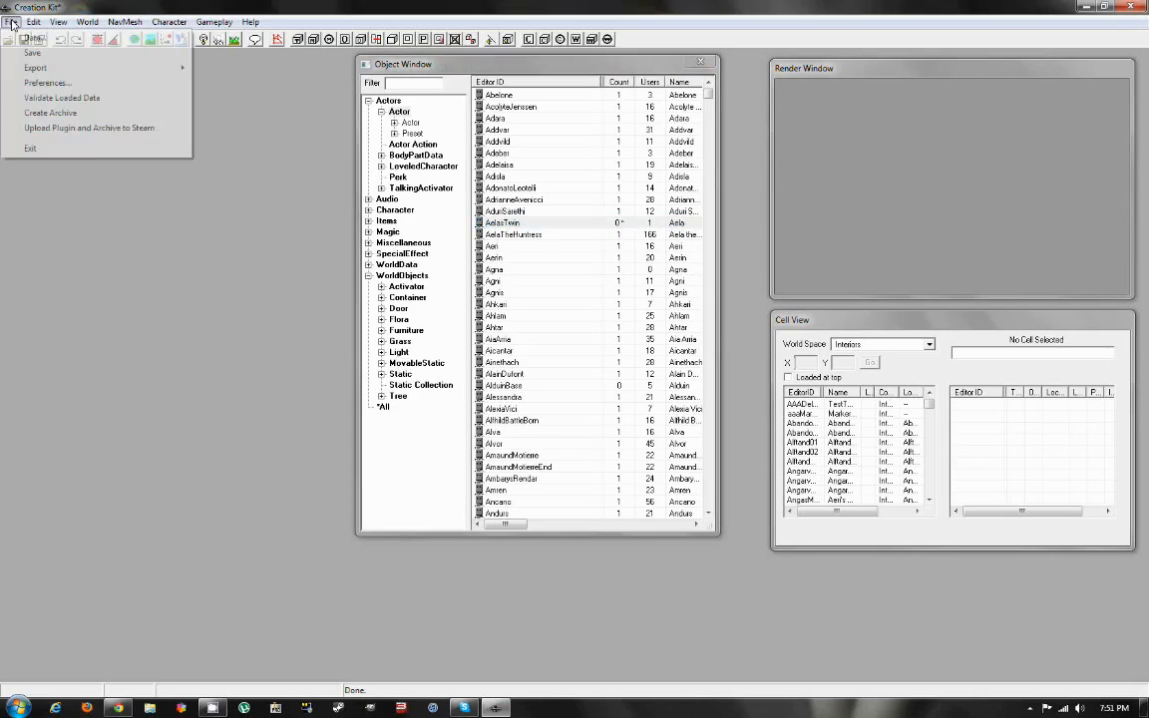
{"action": "left_click", "coordinate": [72, 57]}
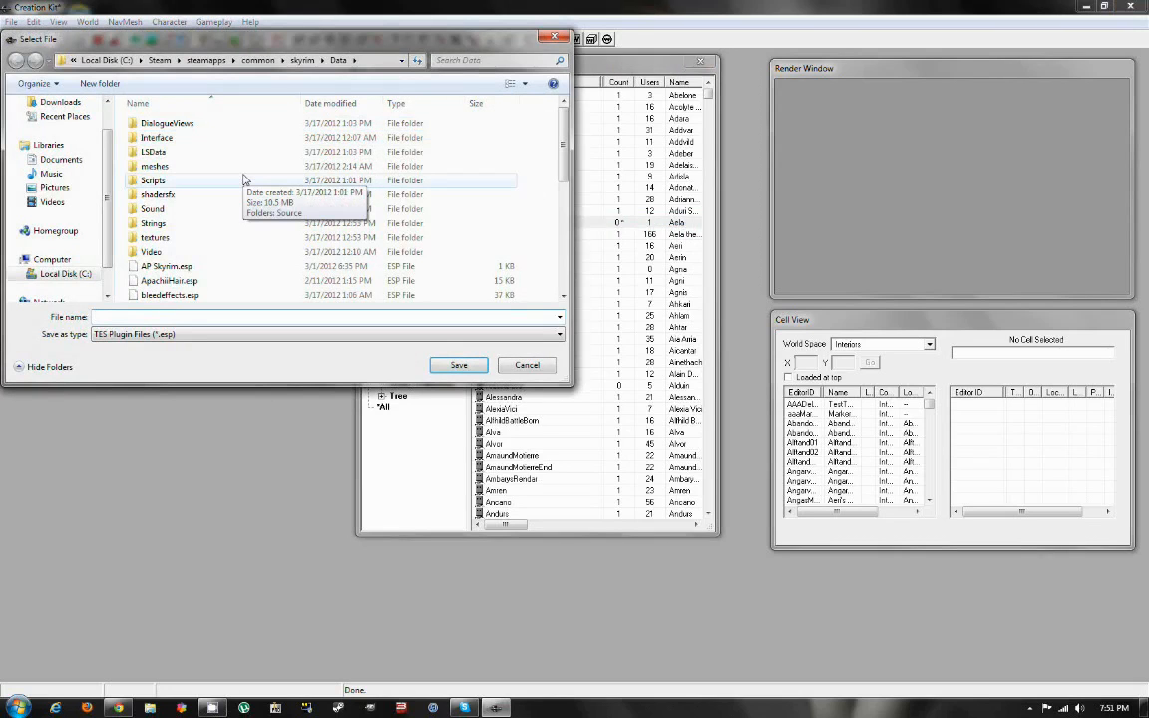
{"action": "type", "text": "A"}
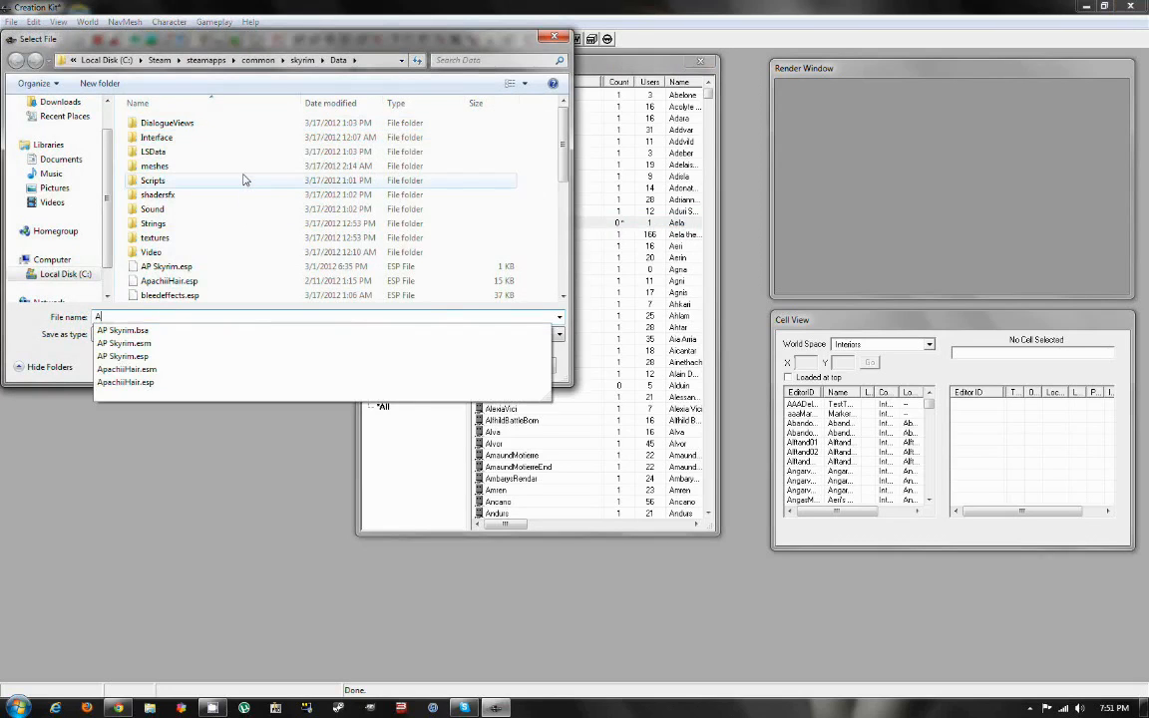
{"action": "type", "text": "elasTwin"}
{"action": "left_click", "coordinate": [458, 365]}
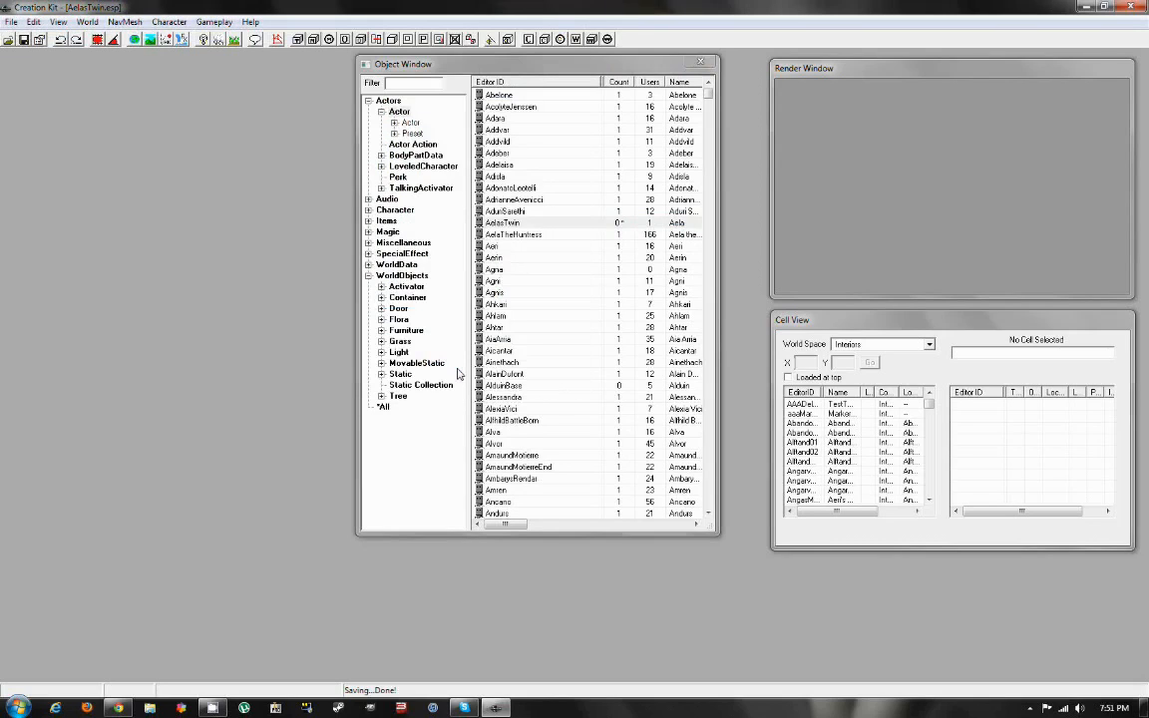
{"action": "left_click", "coordinate": [1130, 7]}
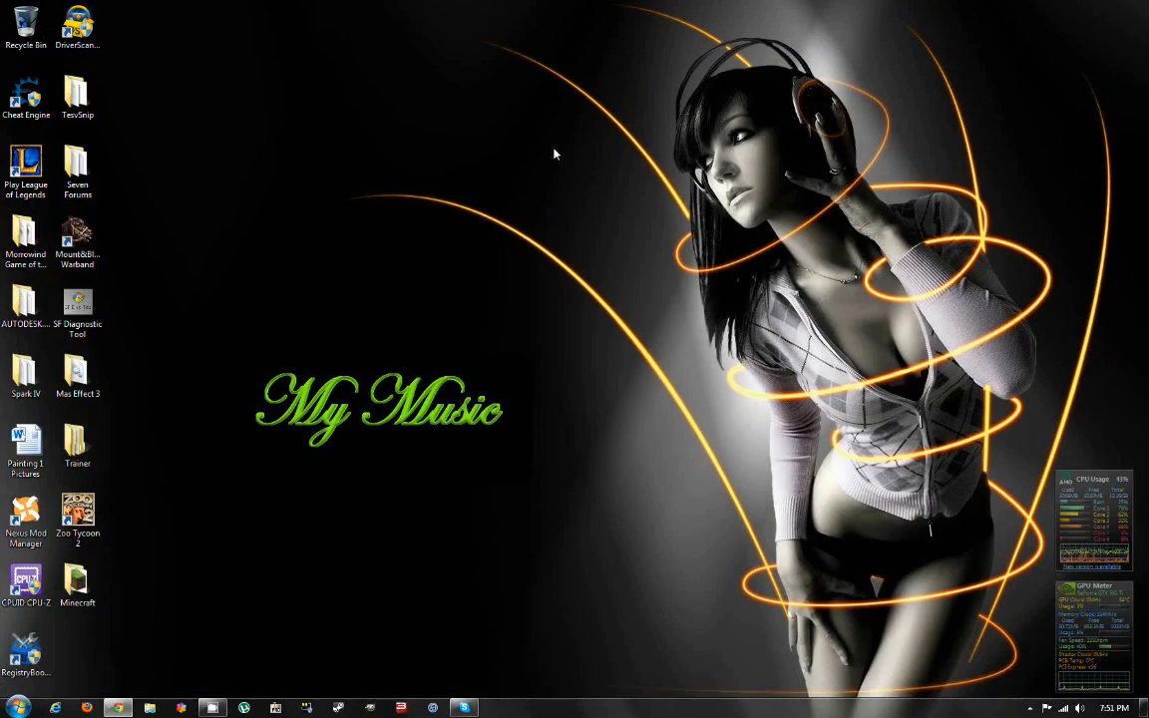
- Launch TESVSnip and open the AelasTwin.esp plugin from the Skyrim Data folder
{"action": "double_click", "coordinate": [80, 100]}
{"action": "left_click", "coordinate": [547, 241]}
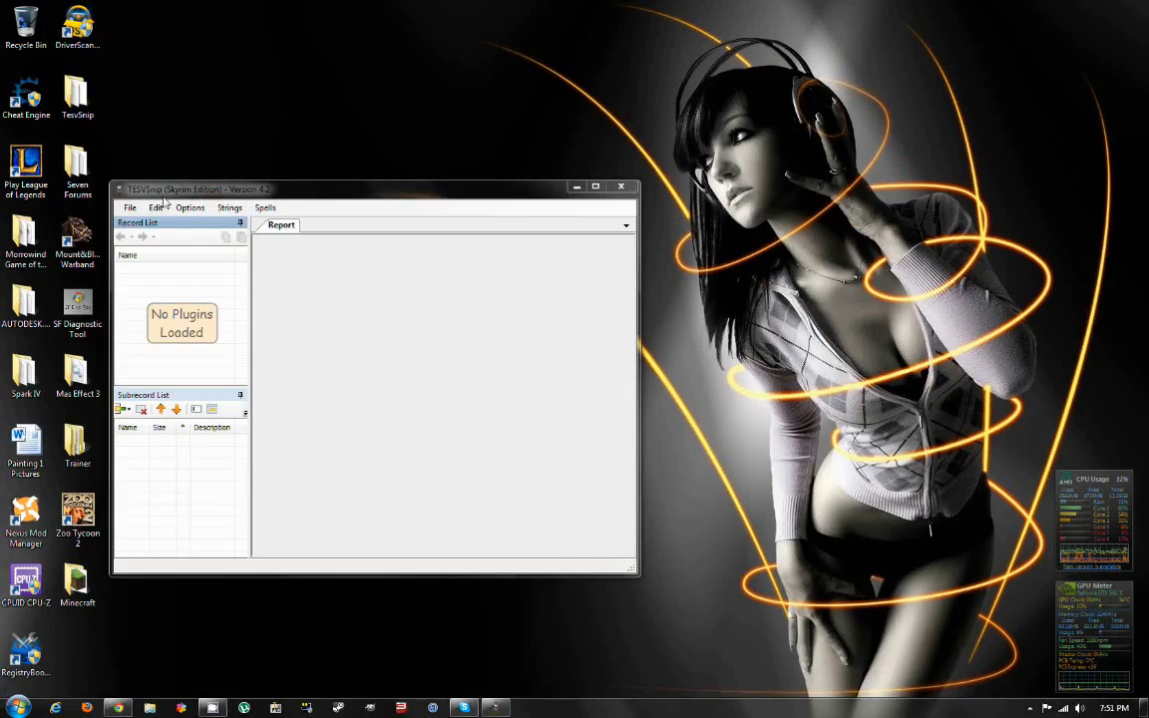
{"action": "left_click", "coordinate": [130, 207]}
{"action": "left_click", "coordinate": [130, 208]}
{"action": "left_click", "coordinate": [130, 207]}
{"action": "left_click", "coordinate": [145, 255]}
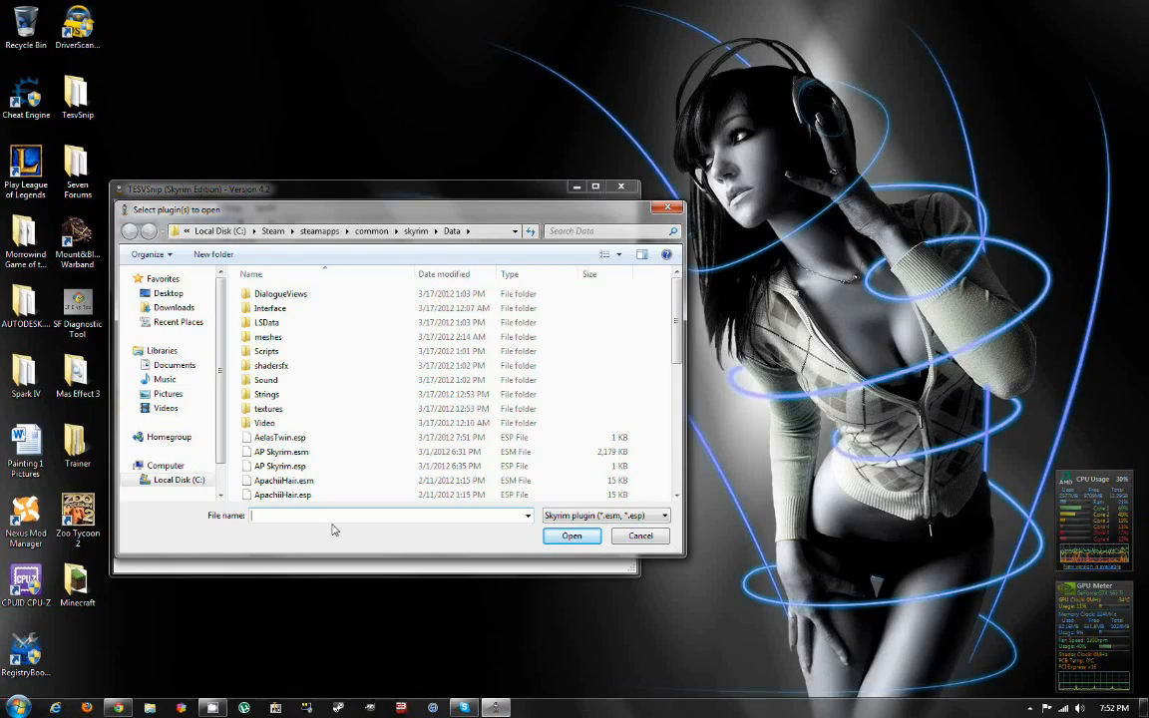
{"action": "type", "text": "a"}
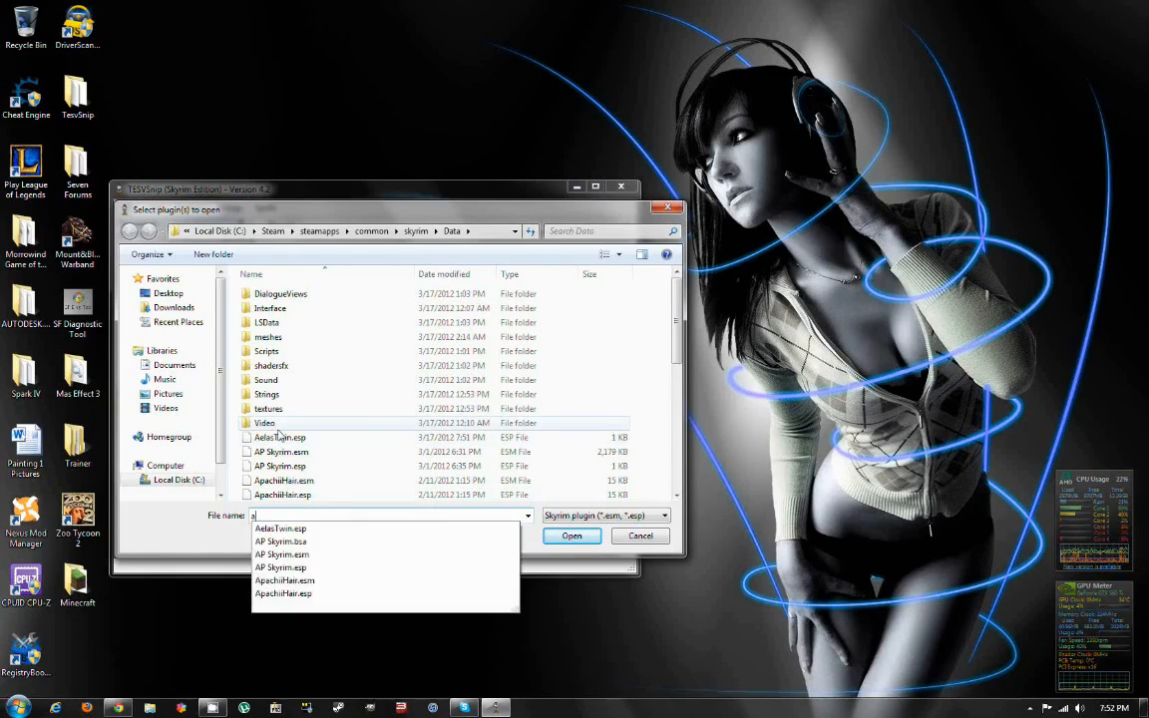
{"action": "left_click", "coordinate": [279, 437]}
{"action": "left_click", "coordinate": [572, 536]}
{"action": "left_click", "coordinate": [120, 269]}
{"action": "left_click", "coordinate": [121, 269]}
{"action": "left_click", "coordinate": [146, 269]}
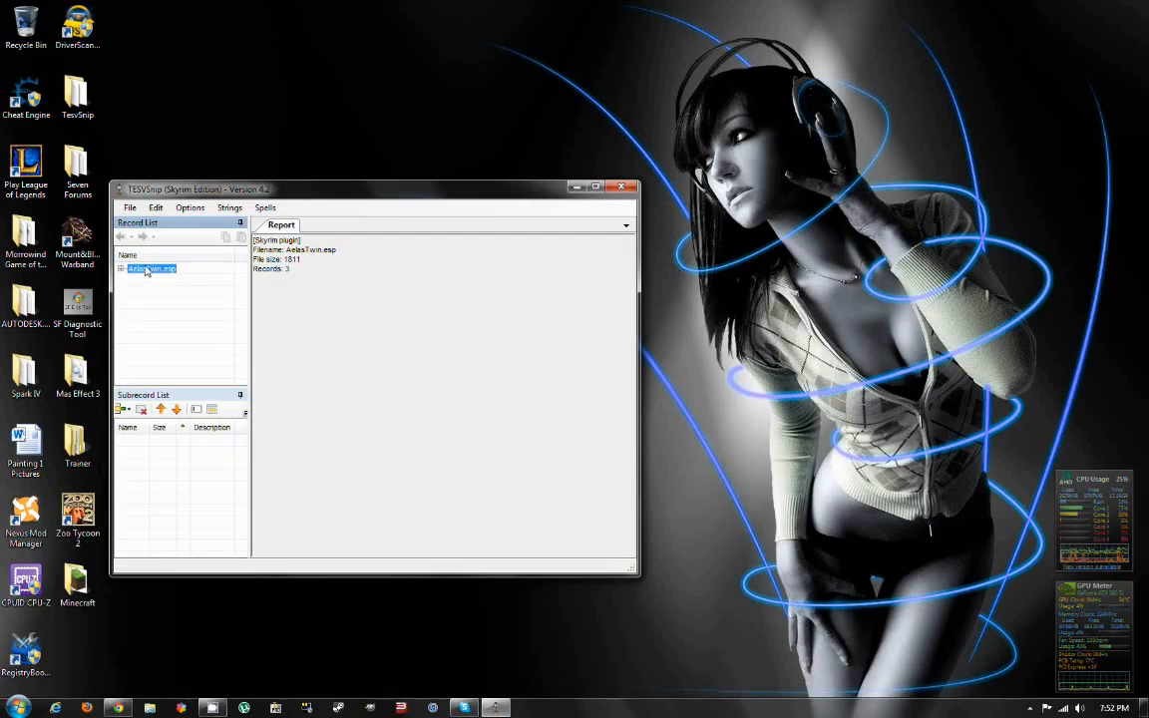
- Save the plugin in the Data folder as AelasTwin with the Master file type, and close TESVSnip
{"action": "left_click", "coordinate": [130, 208]}
{"action": "left_click", "coordinate": [150, 251]}
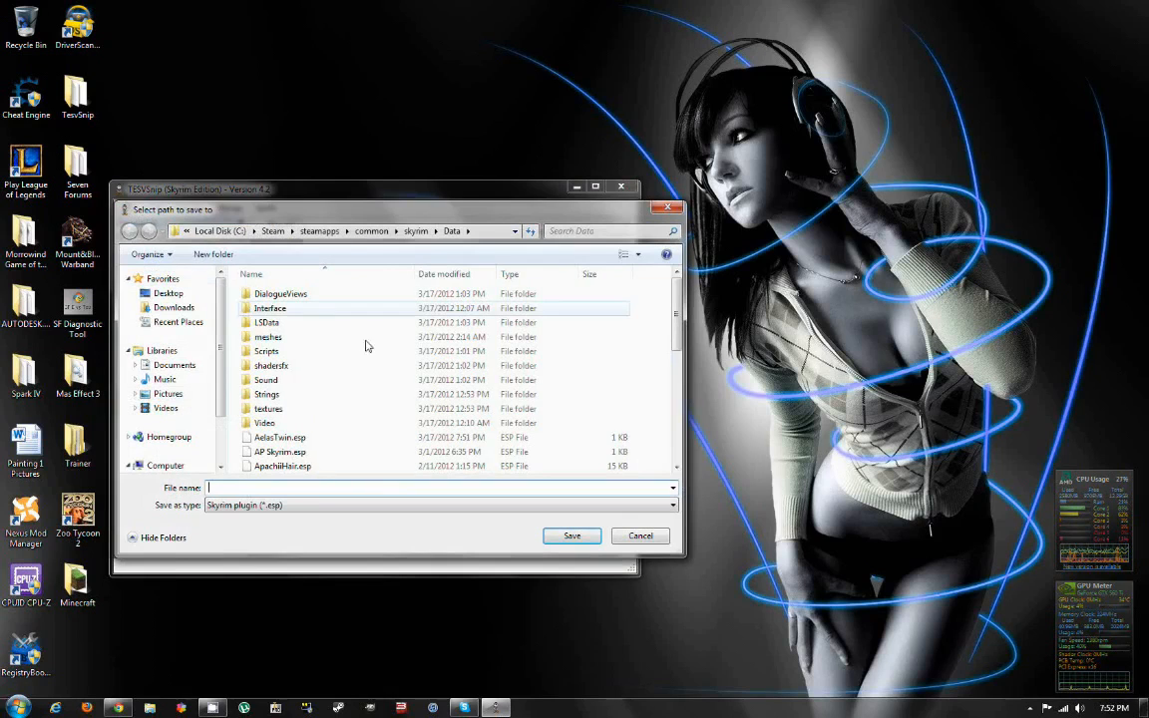
{"action": "left_click", "coordinate": [289, 500]}
{"action": "left_click", "coordinate": [280, 494]}
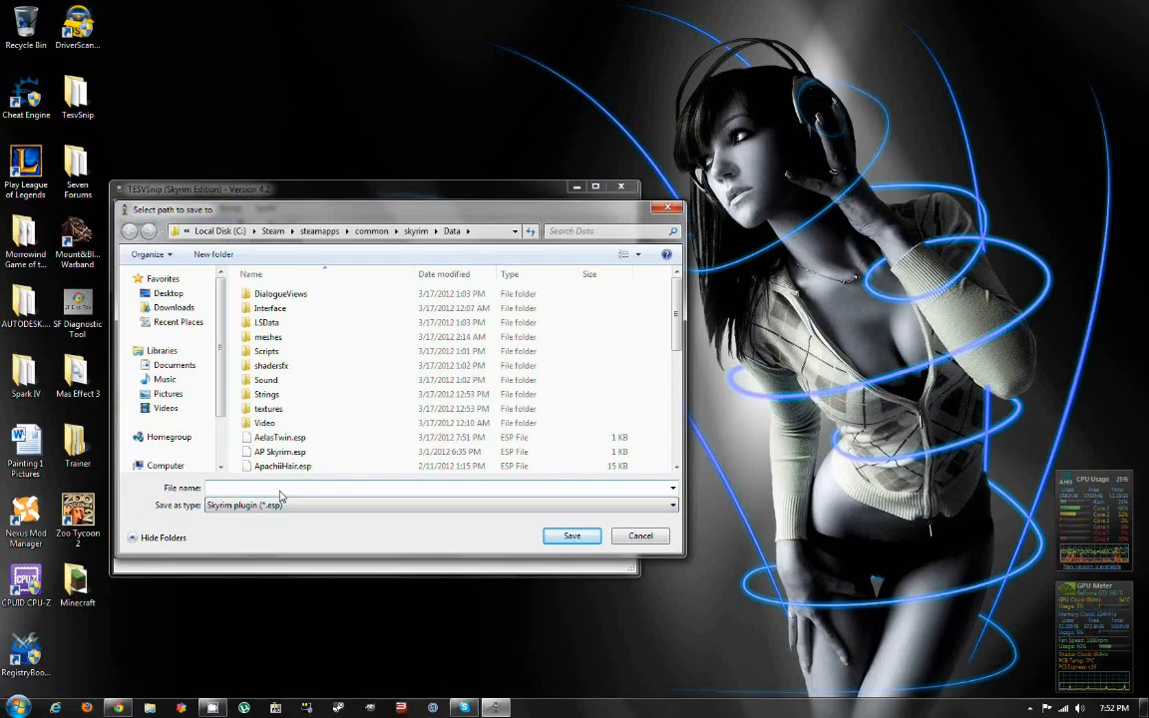
{"action": "type", "text": "Aelas"}
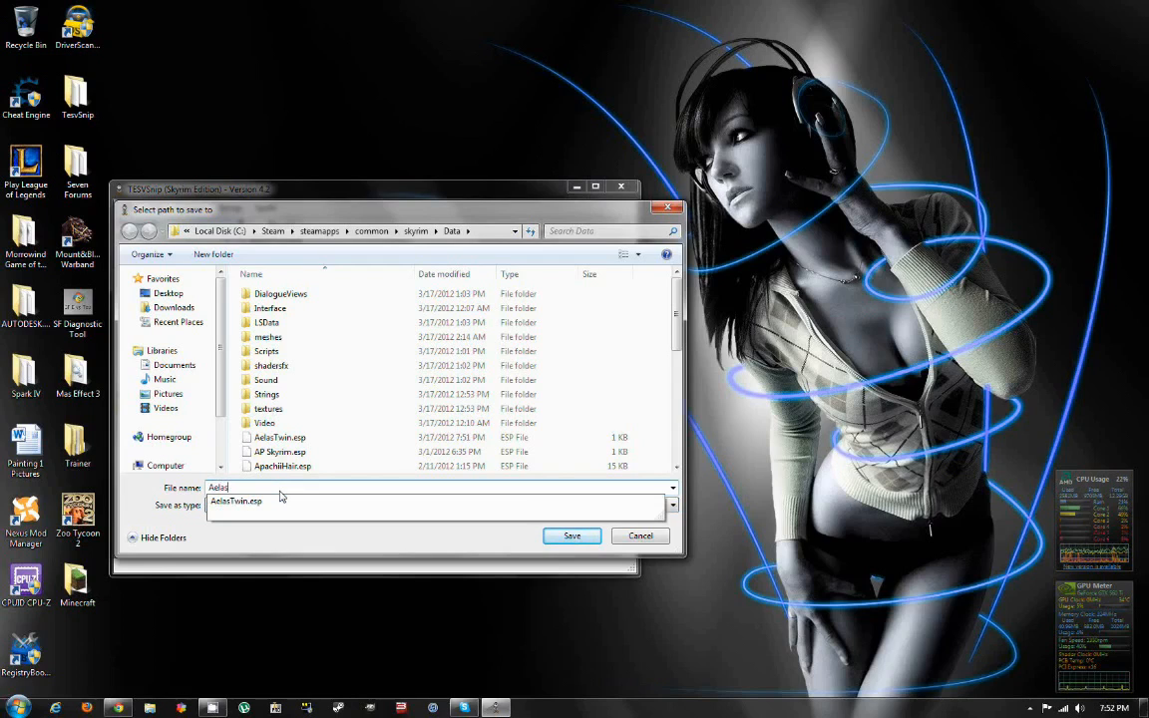
{"action": "left_click", "coordinate": [147, 493]}
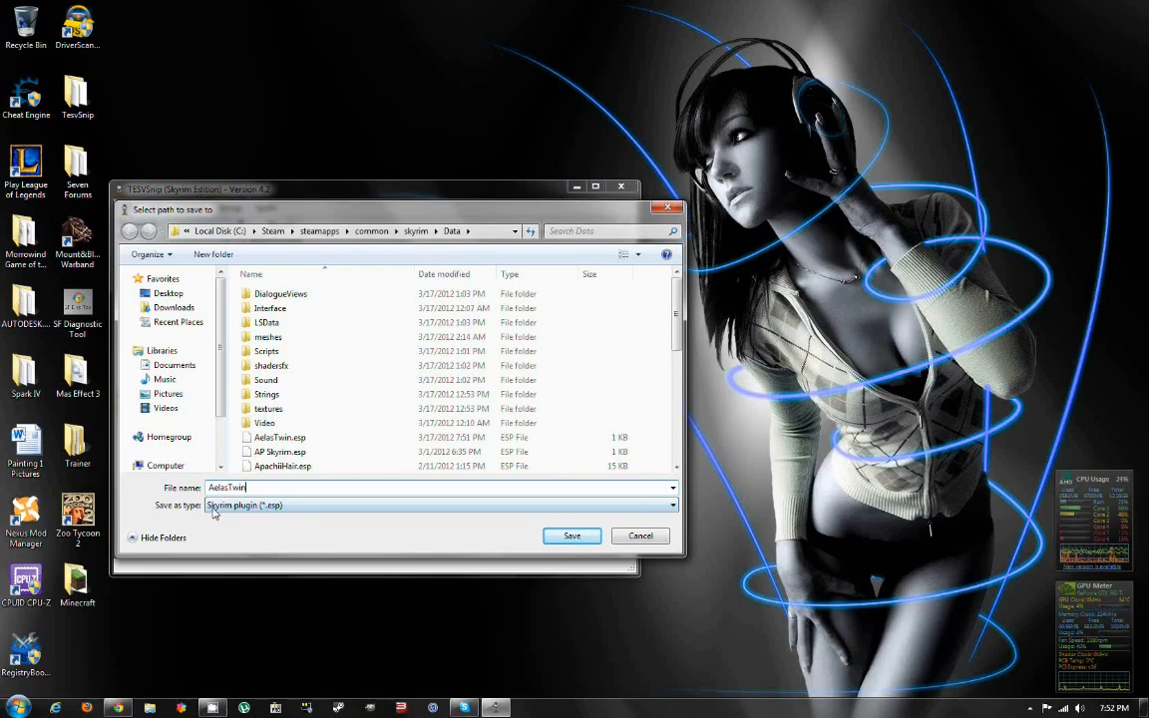
{"action": "left_click", "coordinate": [251, 505]}
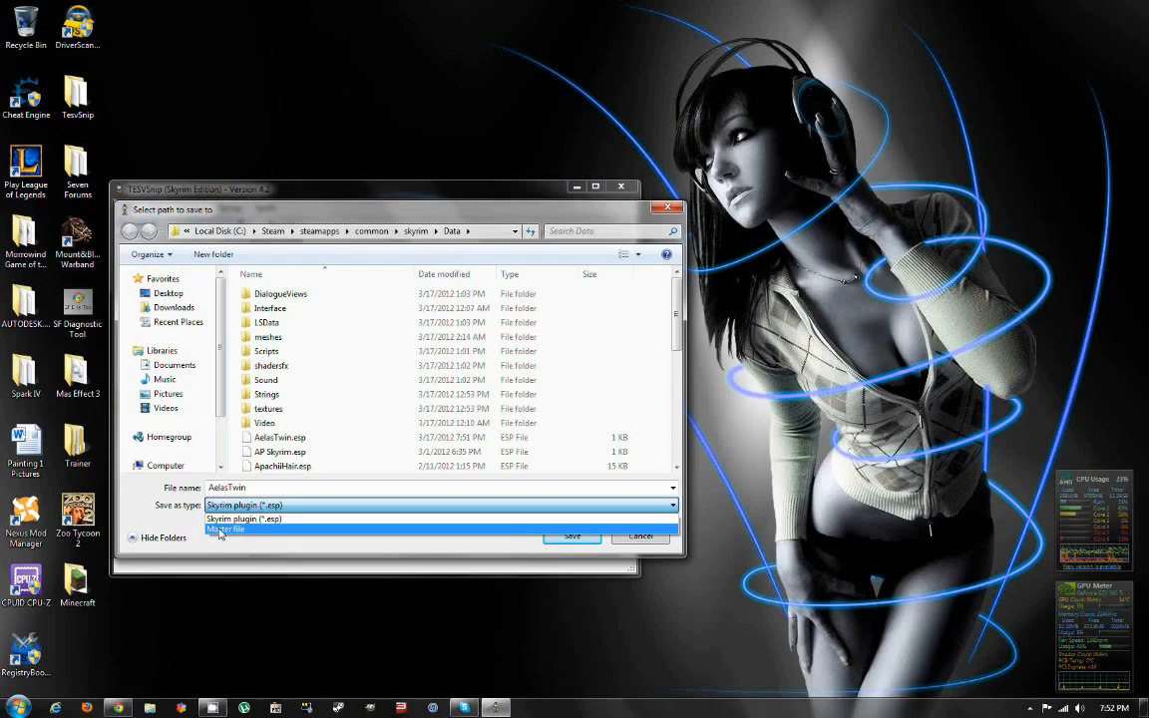
{"action": "left_click", "coordinate": [221, 530]}
{"action": "left_click", "coordinate": [559, 536]}
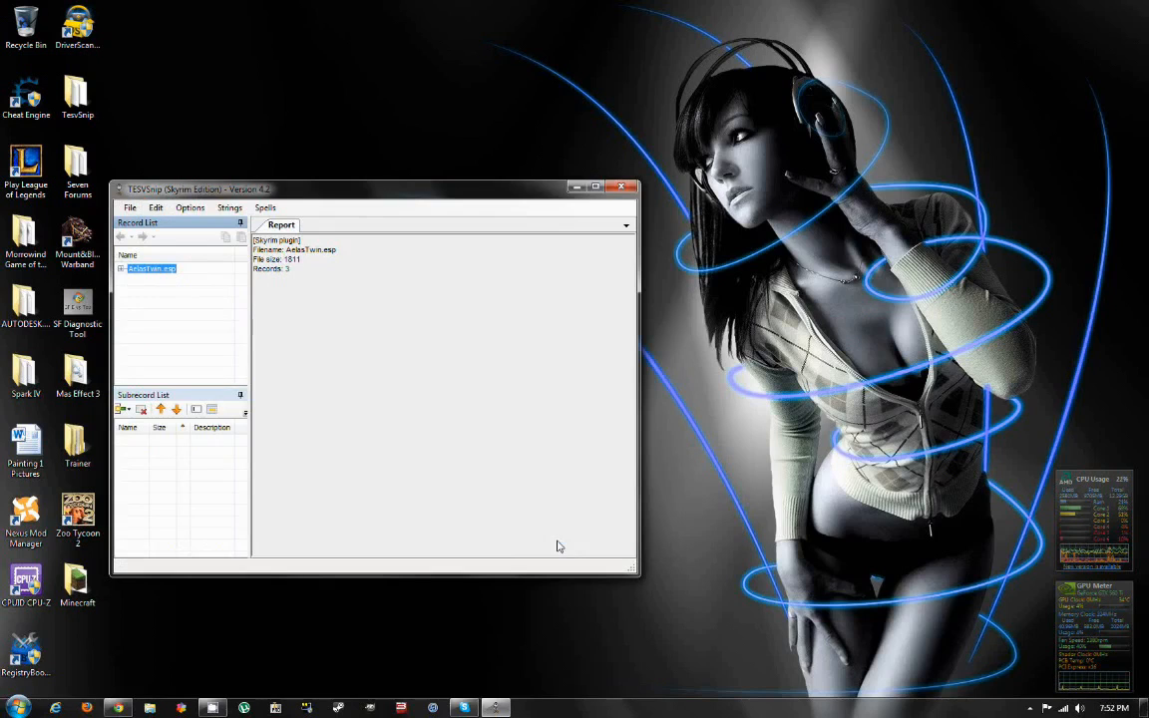
{"action": "left_click", "coordinate": [621, 187]}
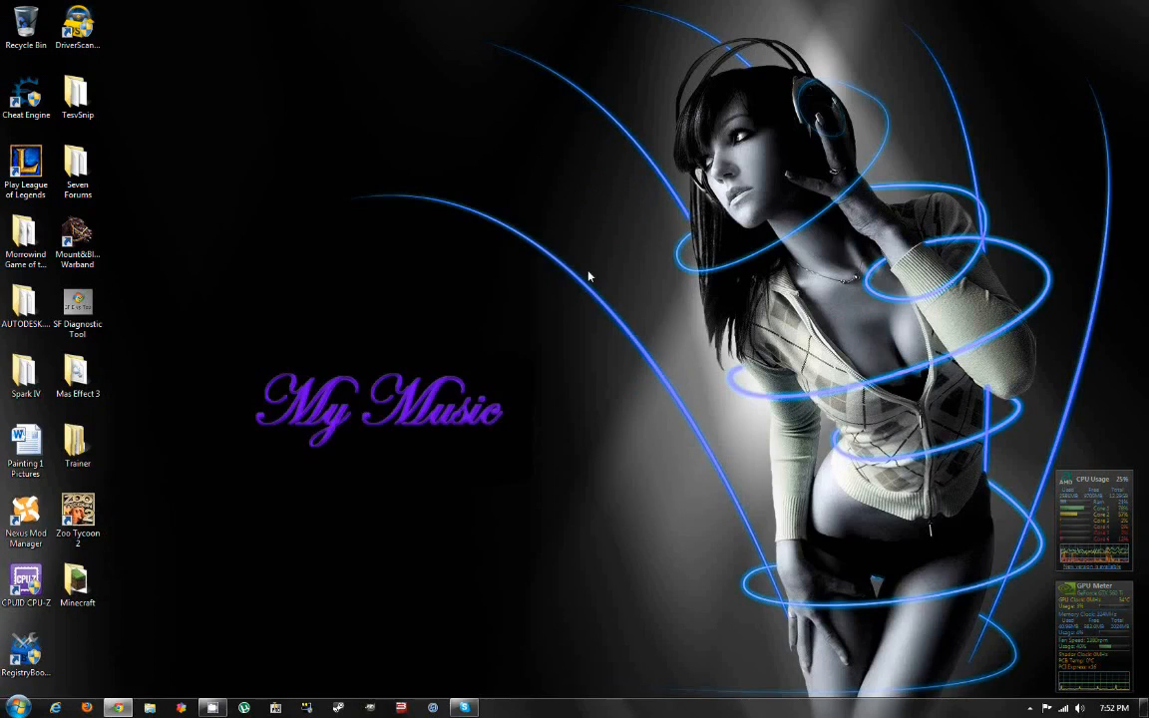
- Switch to the Creation Kit by launching it from Steam's pinned programs
{"action": "right_click", "coordinate": [306, 707]}
{"action": "right_click", "coordinate": [338, 708]}
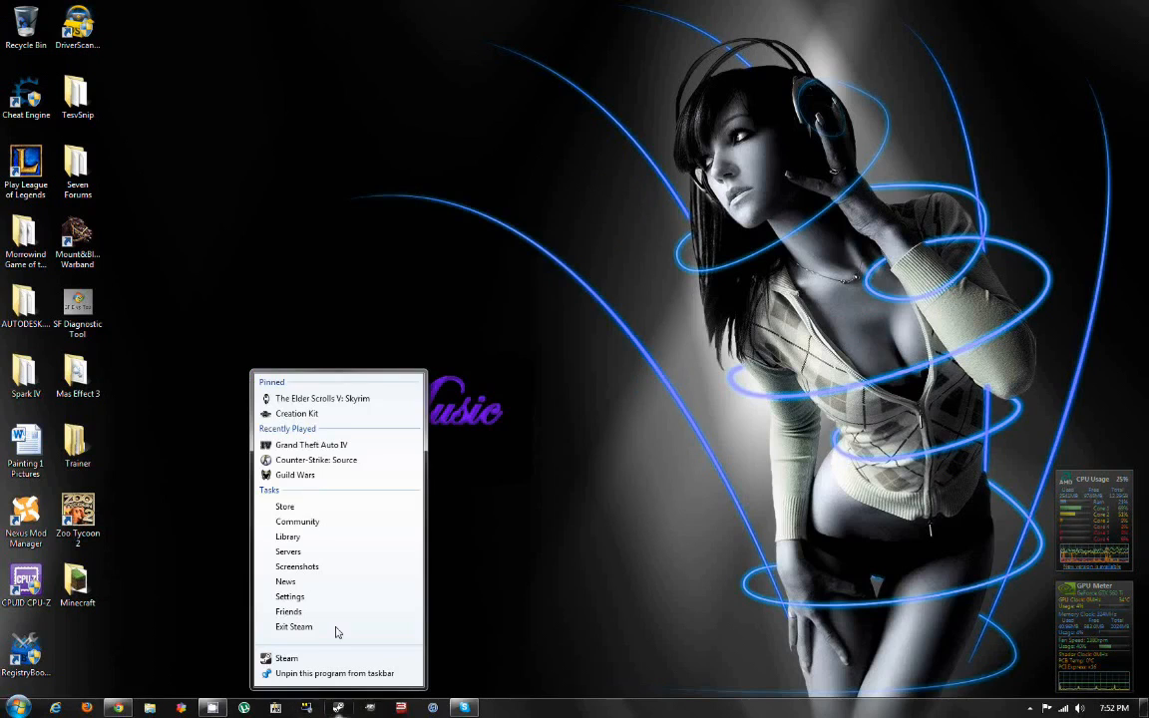
{"action": "left_click", "coordinate": [299, 414]}
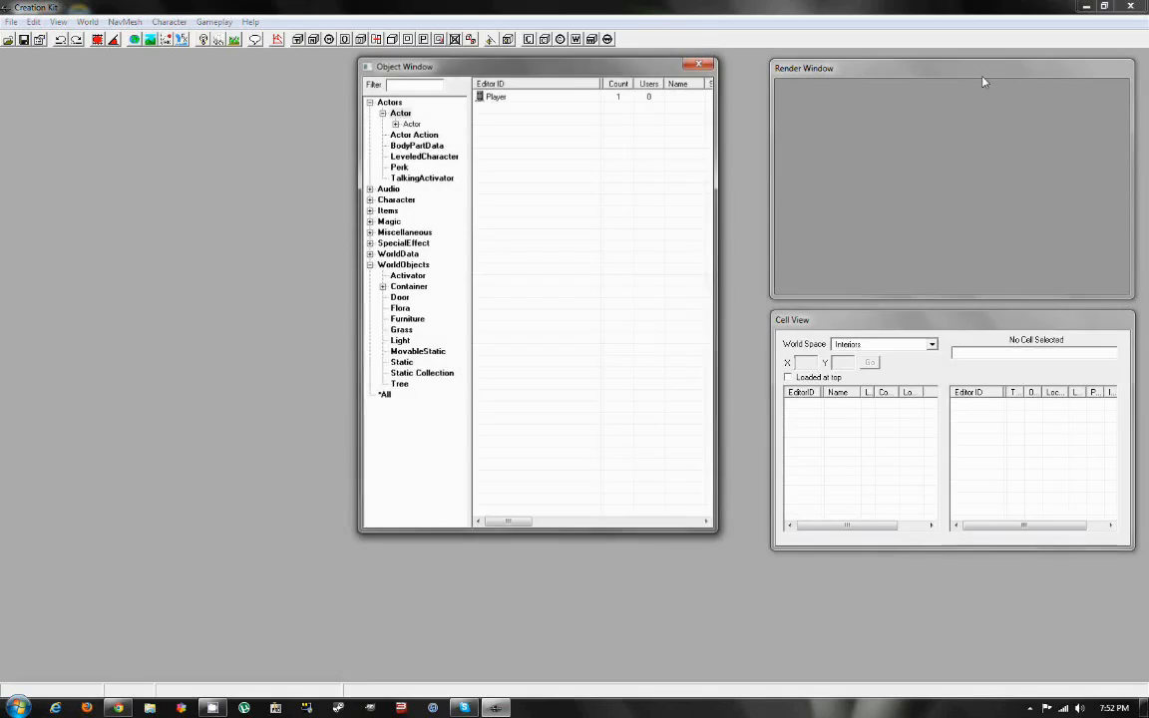
- Load the Skyrim.esm master together with AelasTwin.esm set as the active file
{"action": "left_click", "coordinate": [12, 22]}
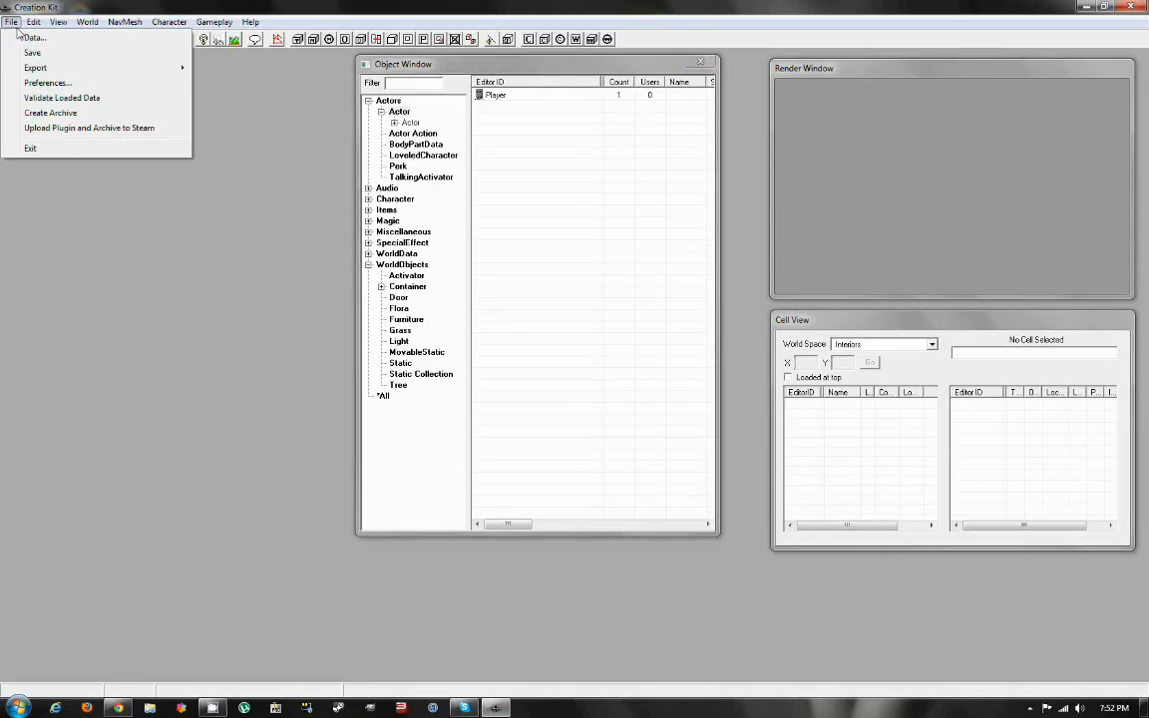
{"action": "left_click", "coordinate": [33, 37]}
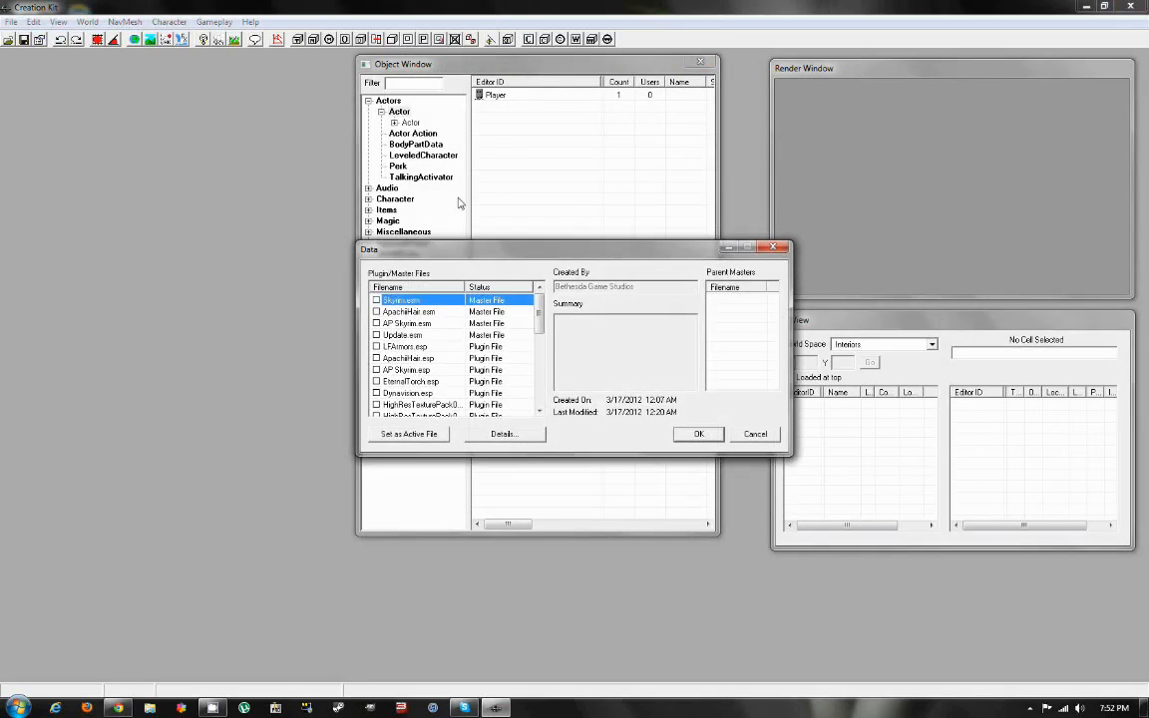
{"action": "left_click_drag", "start_coordinate": [538, 304], "coordinate": [541, 375]}
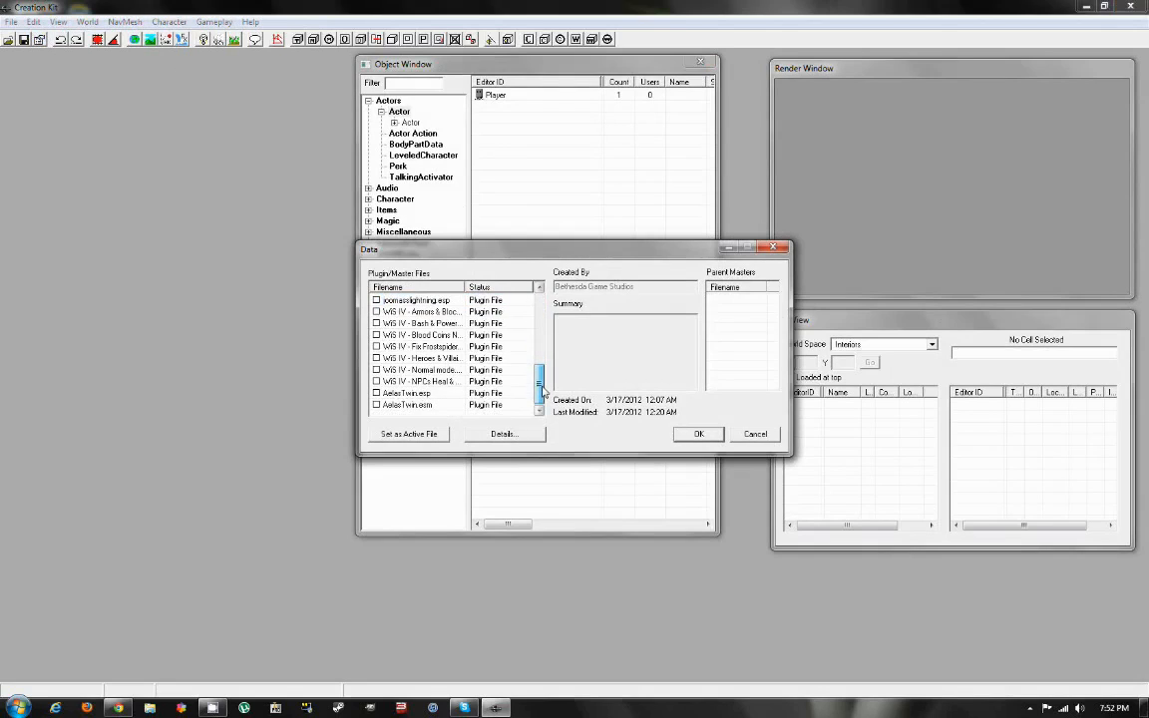
{"action": "left_click", "coordinate": [377, 406]}
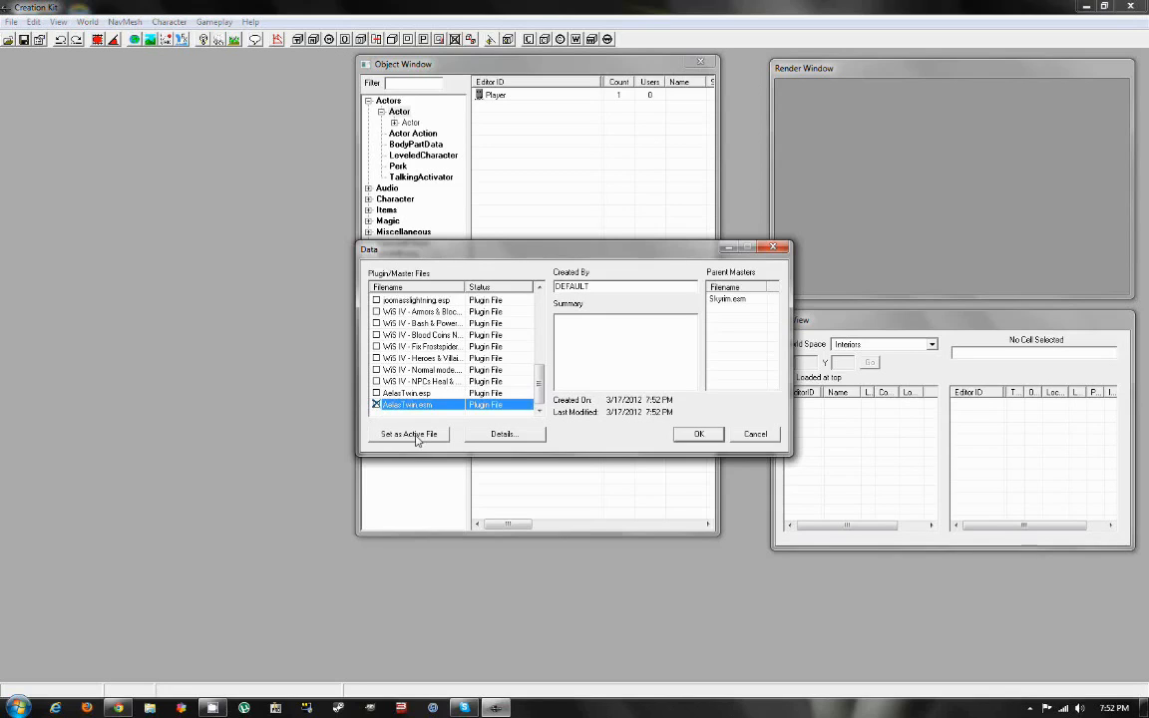
{"action": "left_click", "coordinate": [389, 435]}
{"action": "left_click_drag", "start_coordinate": [538, 387], "coordinate": [540, 301]}
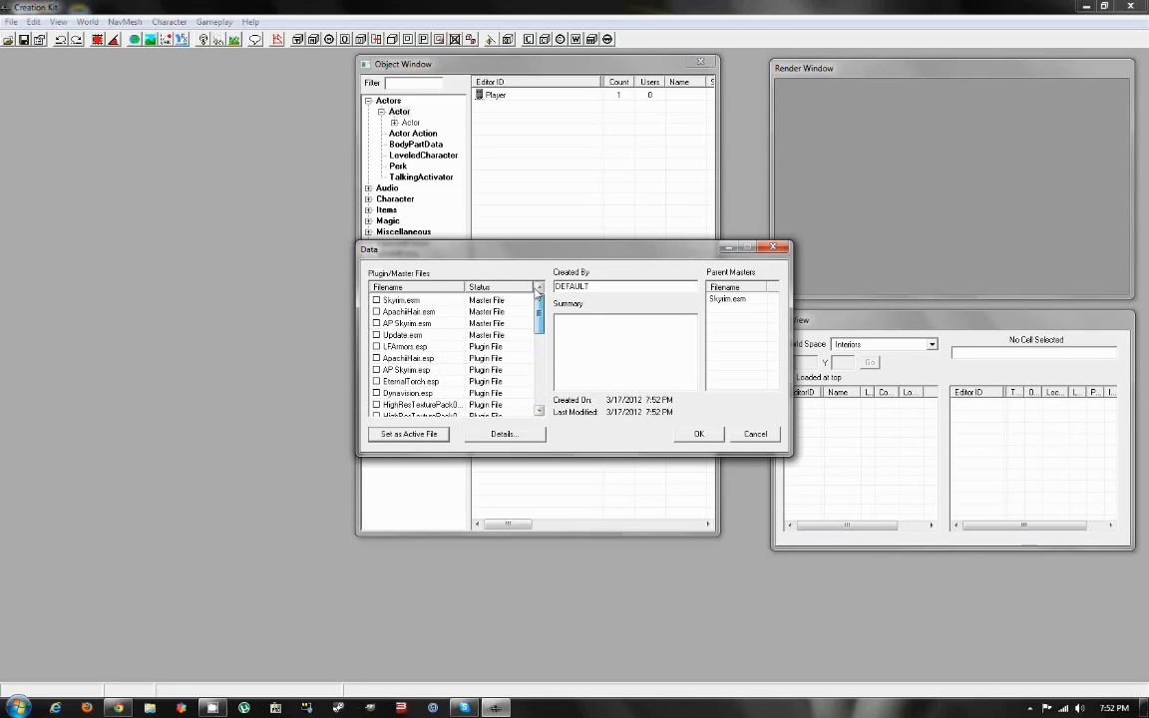
{"action": "left_click", "coordinate": [377, 300]}
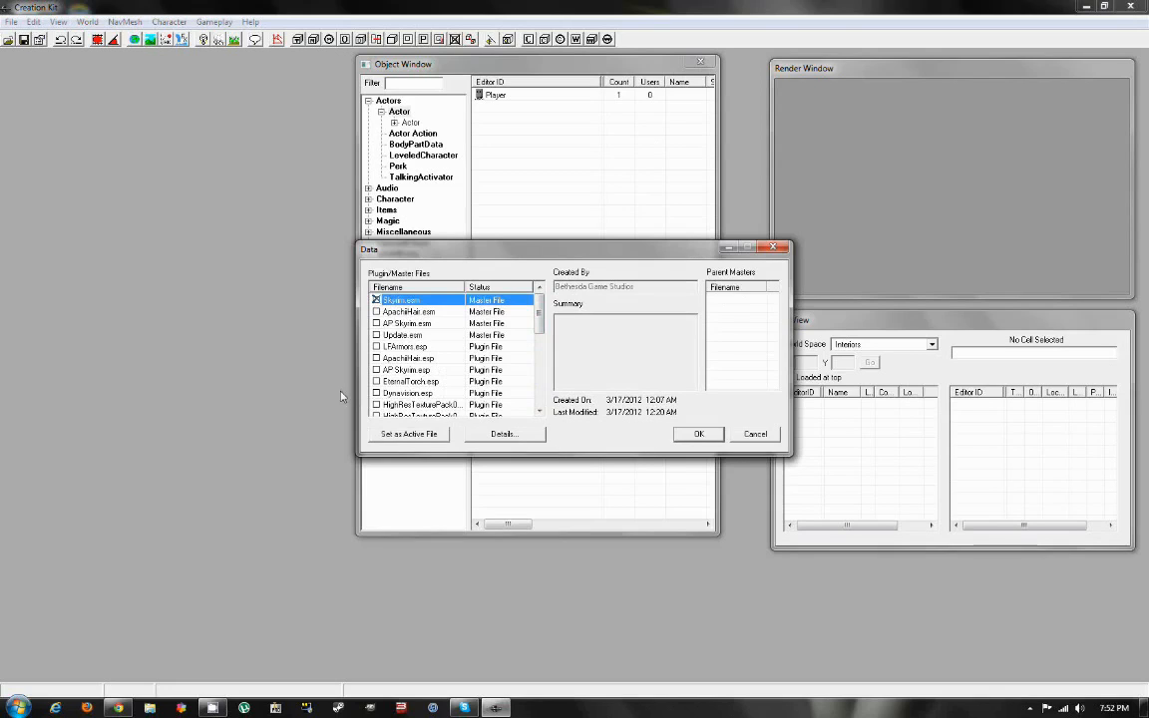
{"action": "scroll", "coordinate": [486, 364], "scroll_direction": "down", "scroll_amount": 10}
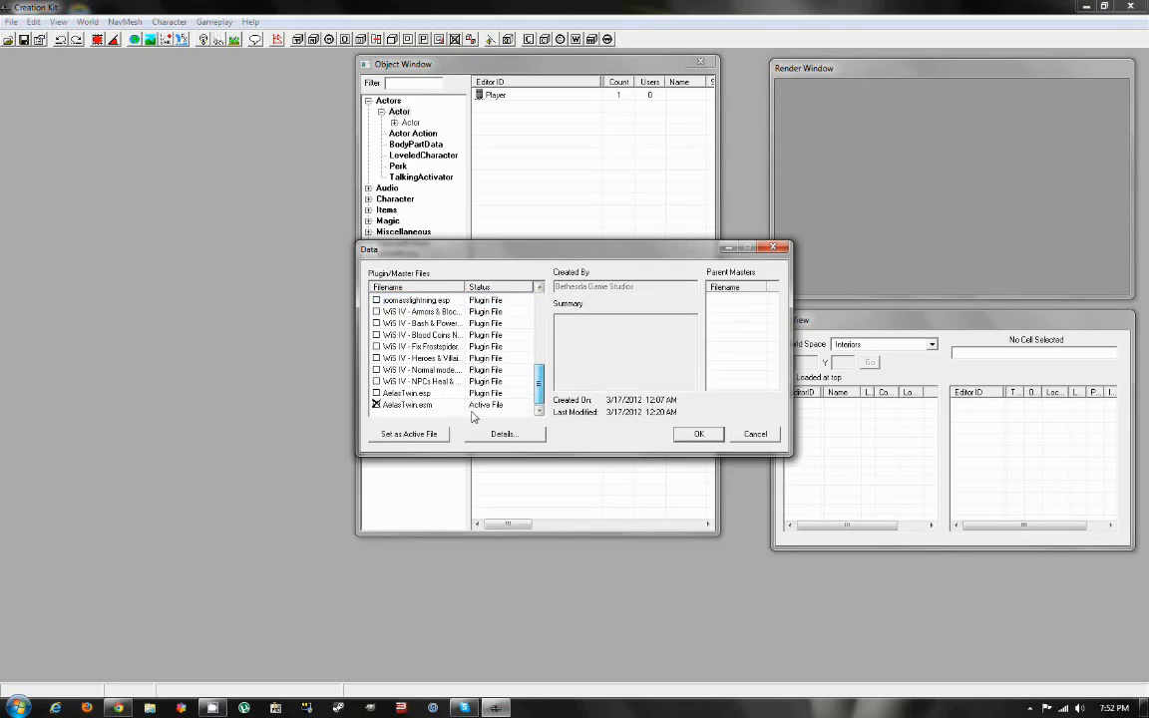
{"action": "left_click", "coordinate": [407, 405]}
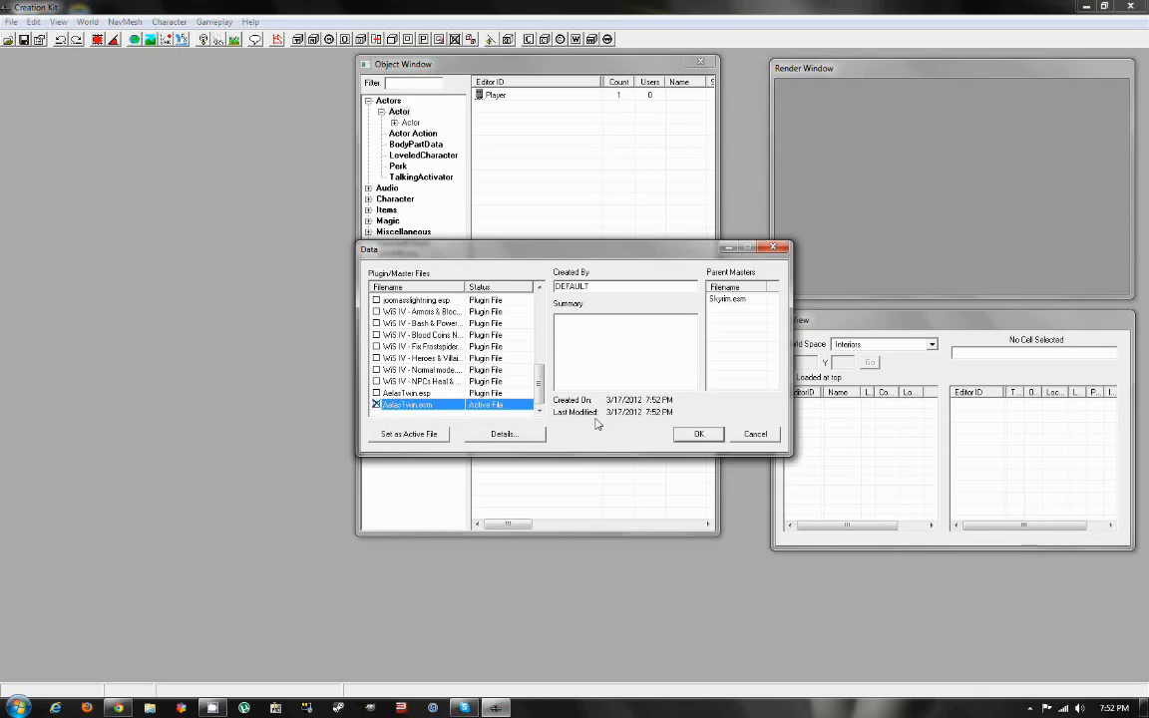
{"action": "left_click", "coordinate": [696, 434]}
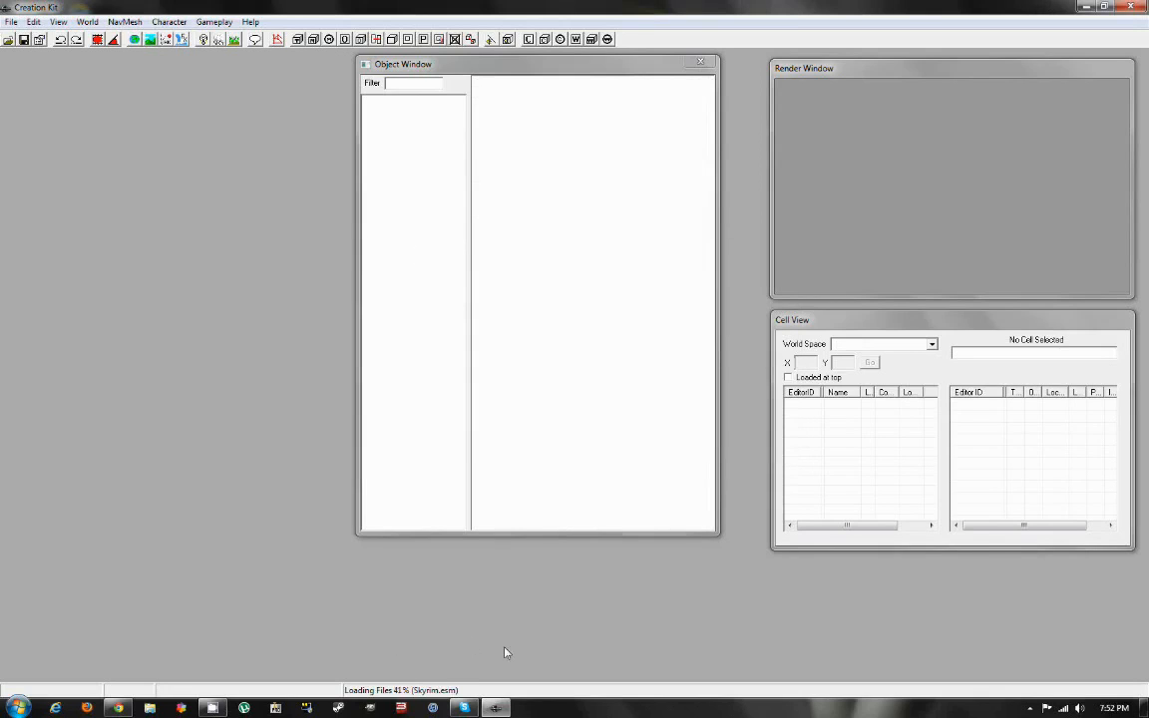
{"action": "left_click", "coordinate": [1029, 710]}
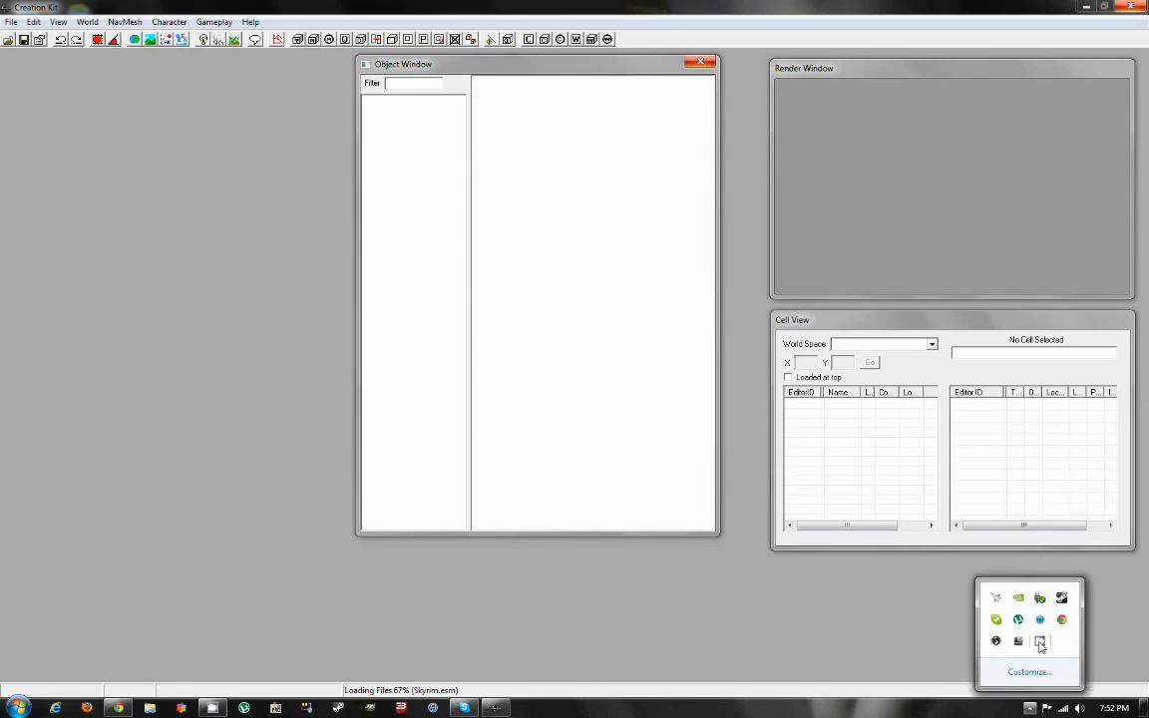
{"action": "right_click", "coordinate": [1042, 597]}
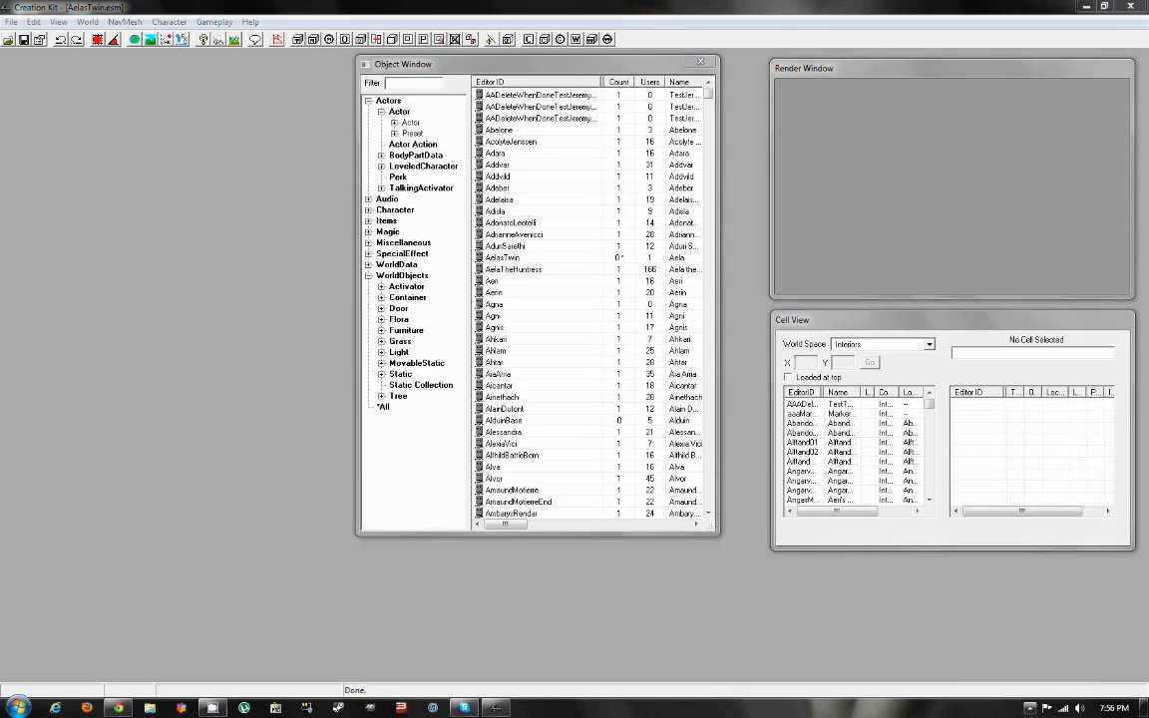
- Open the actor Addvar, accept its settings without editing them, and save the AelasTwin.esm plugin
{"action": "left_click", "coordinate": [516, 259]}
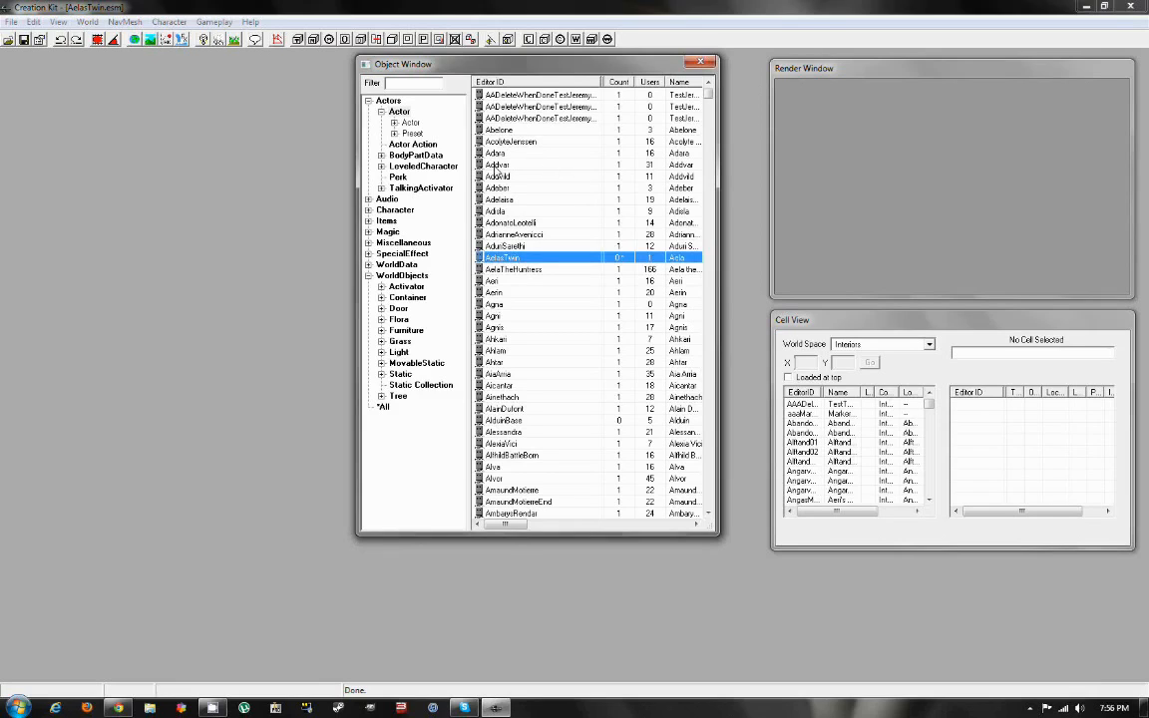
{"action": "left_click", "coordinate": [496, 166]}
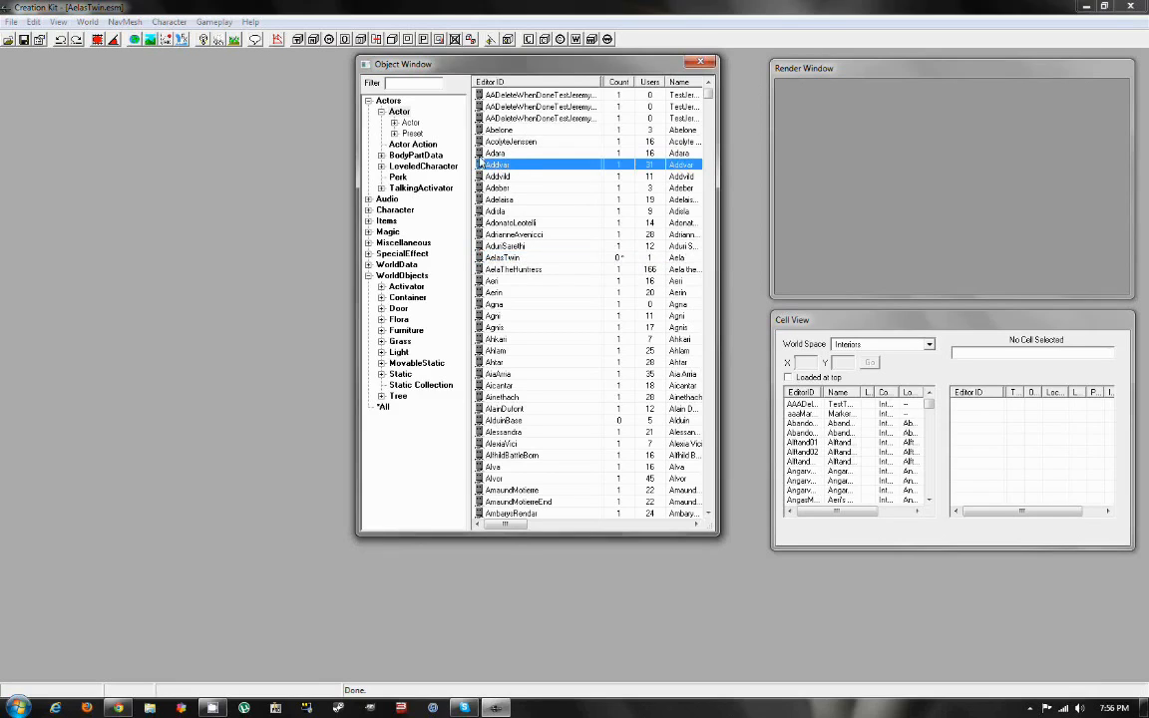
{"action": "double_click", "coordinate": [508, 166]}
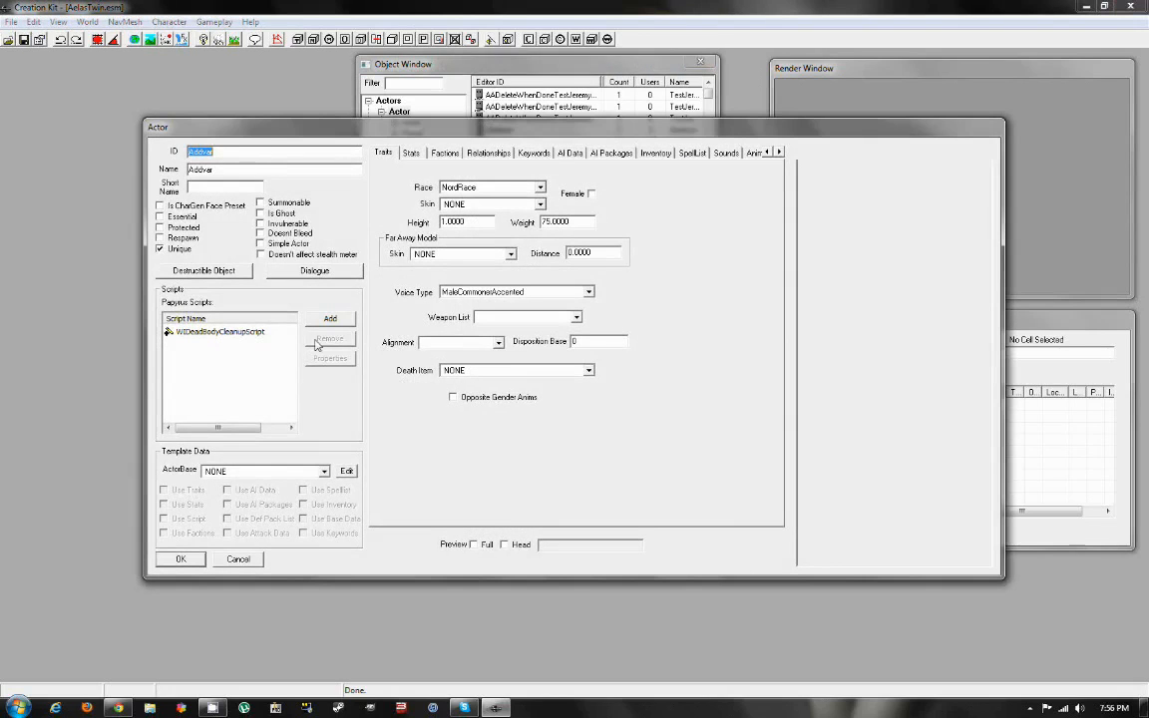
{"action": "left_click", "coordinate": [182, 559]}
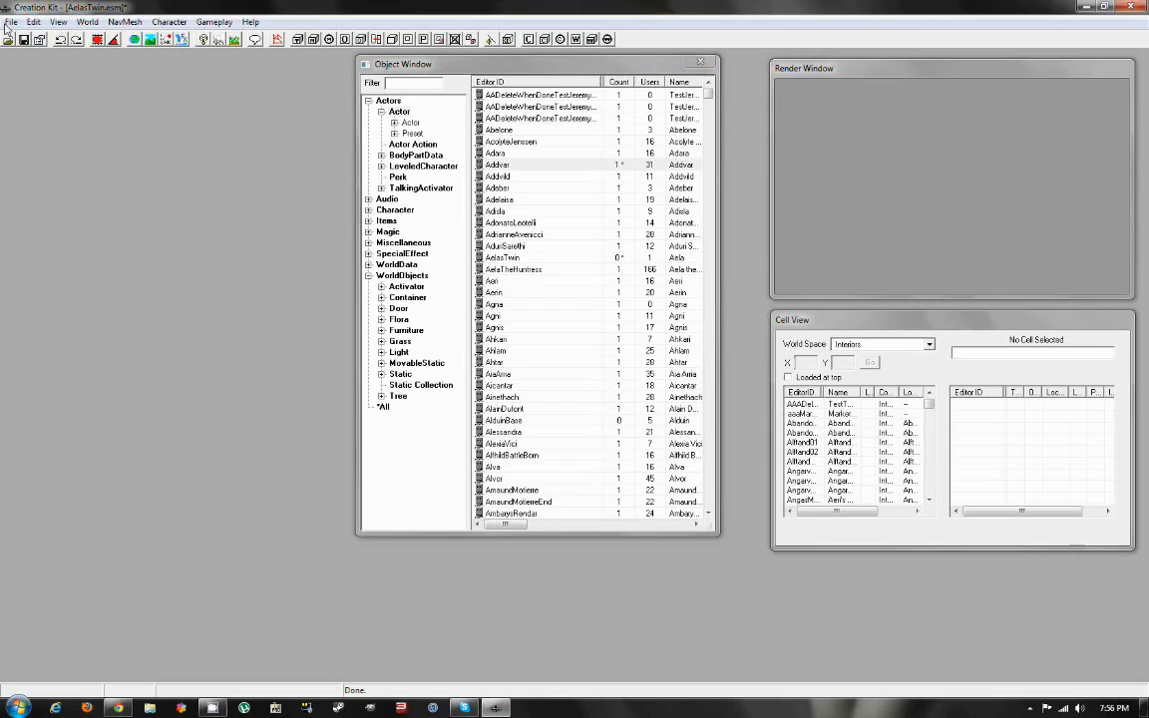
{"action": "left_click", "coordinate": [10, 23]}
{"action": "left_click", "coordinate": [32, 53]}
- Check the status of AelasTwin.esm in the list of plugin and master files, and dismiss the list
{"action": "left_click", "coordinate": [10, 22]}
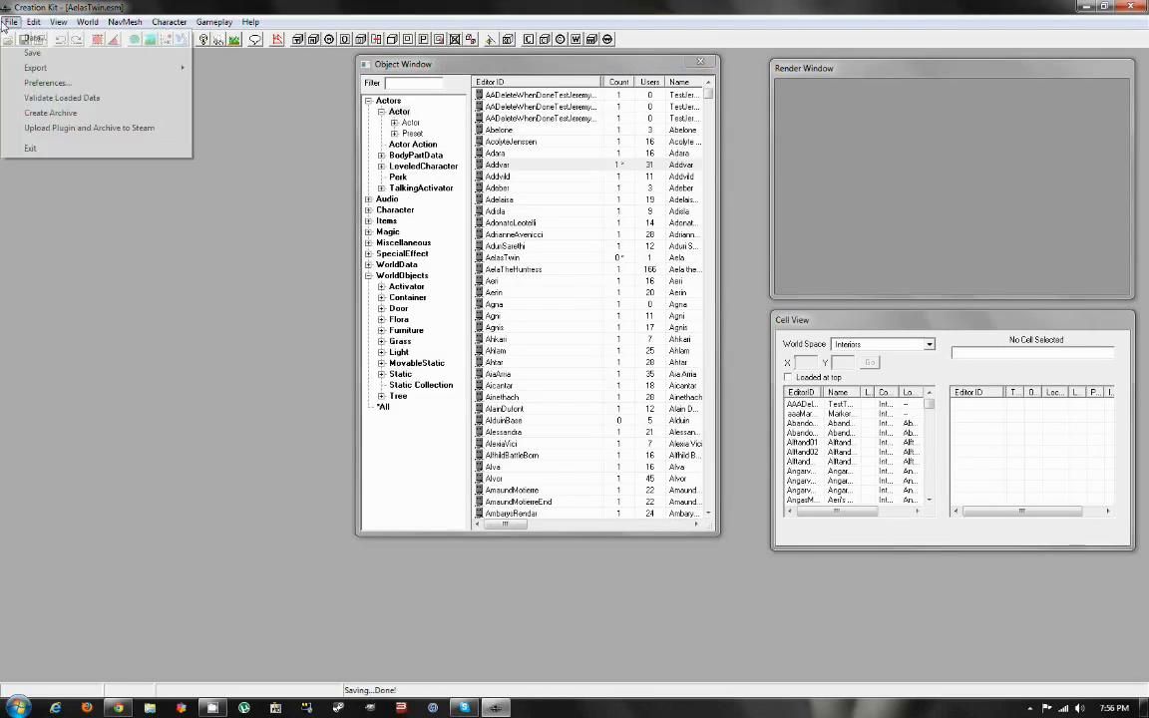
{"action": "left_click", "coordinate": [30, 37]}
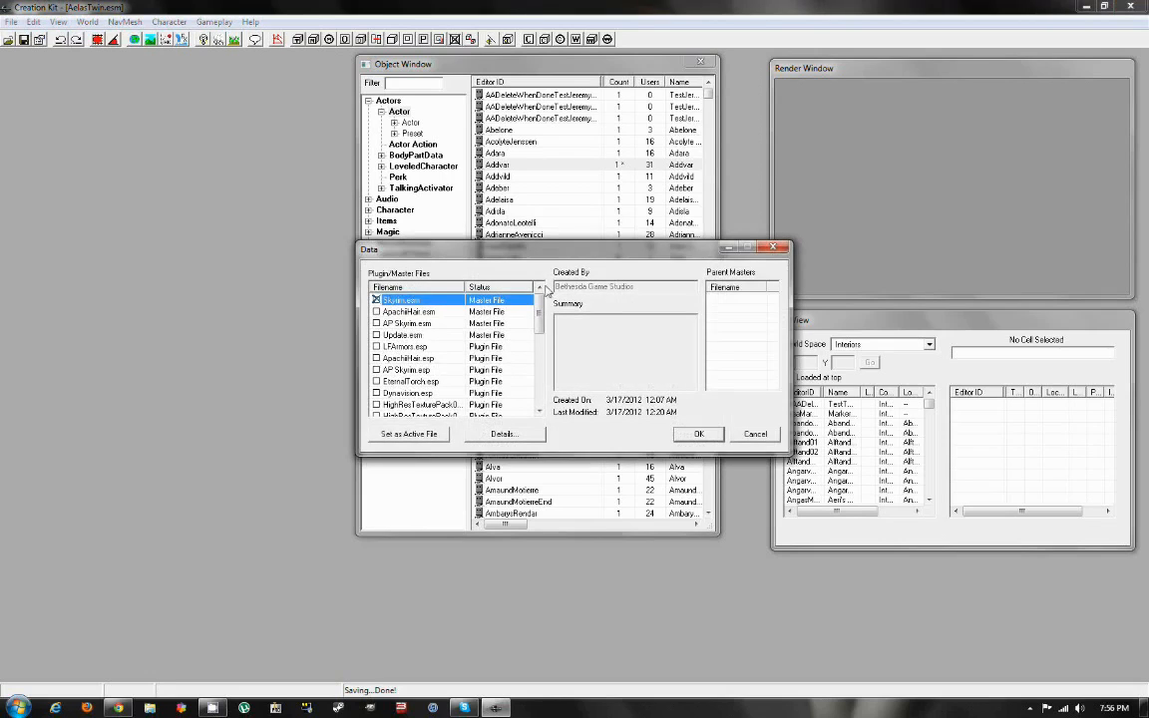
{"action": "left_click_drag", "start_coordinate": [537, 317], "coordinate": [536, 392]}
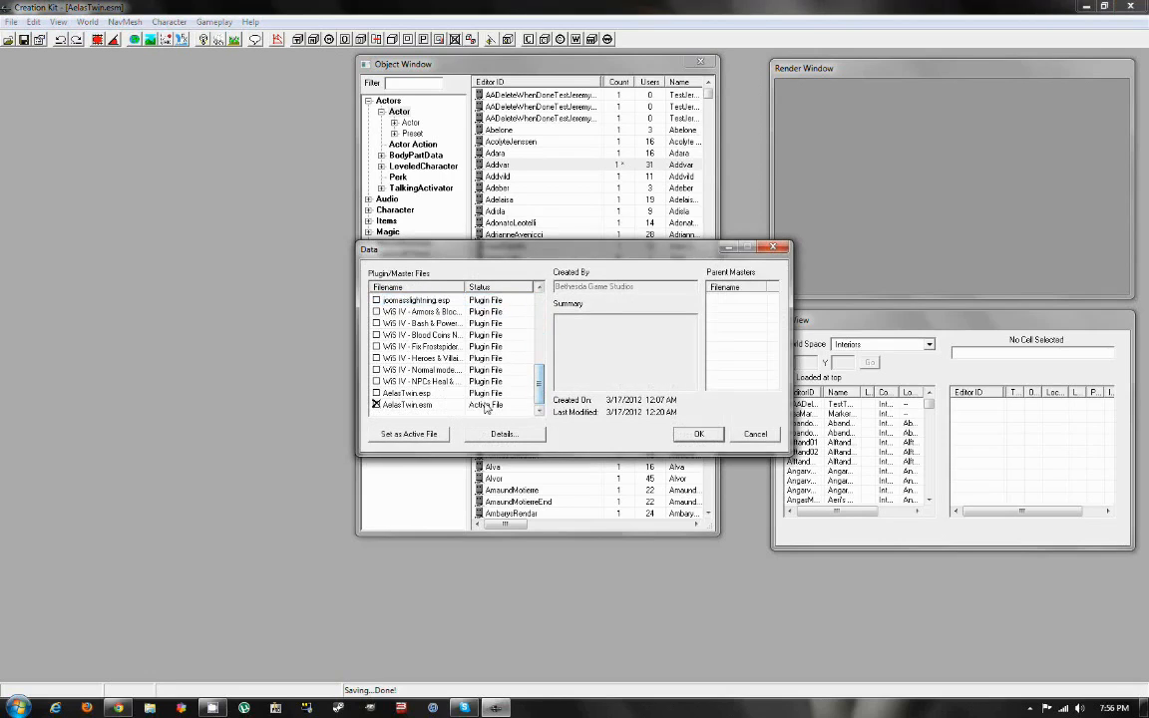
{"action": "left_click", "coordinate": [756, 434]}
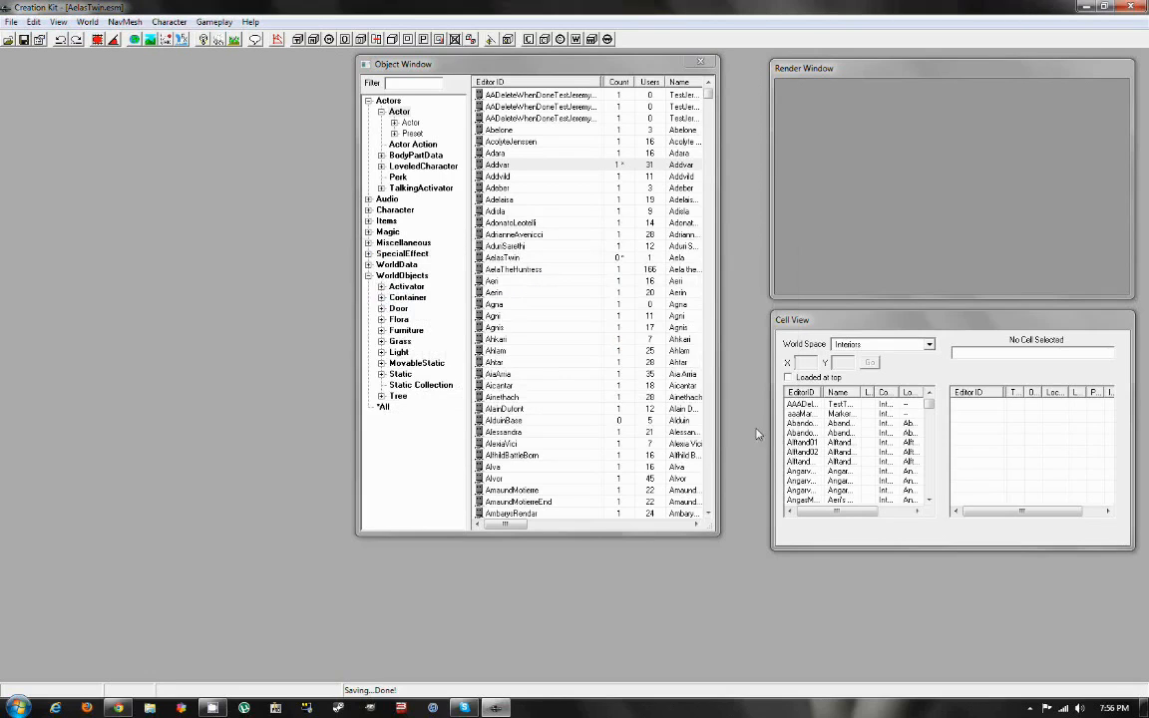
- Export the face gen data for the AelasTwin actor
{"action": "left_click", "coordinate": [518, 258]}
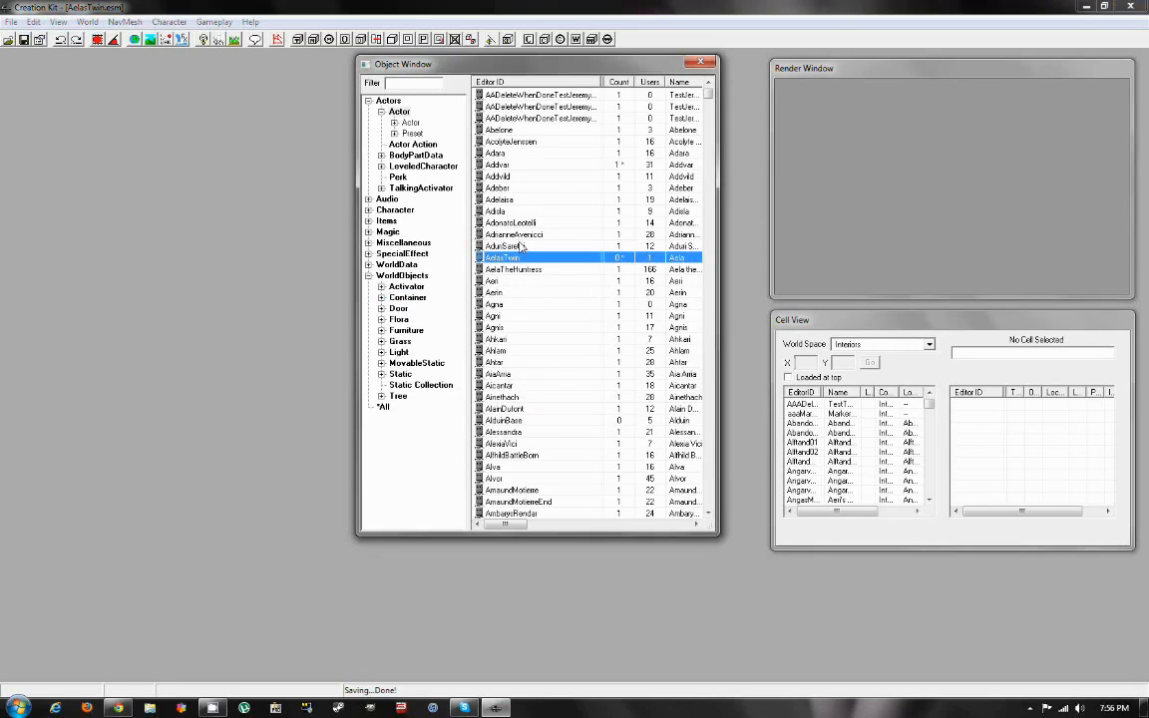
{"action": "key", "text": "ctrl+F4"}
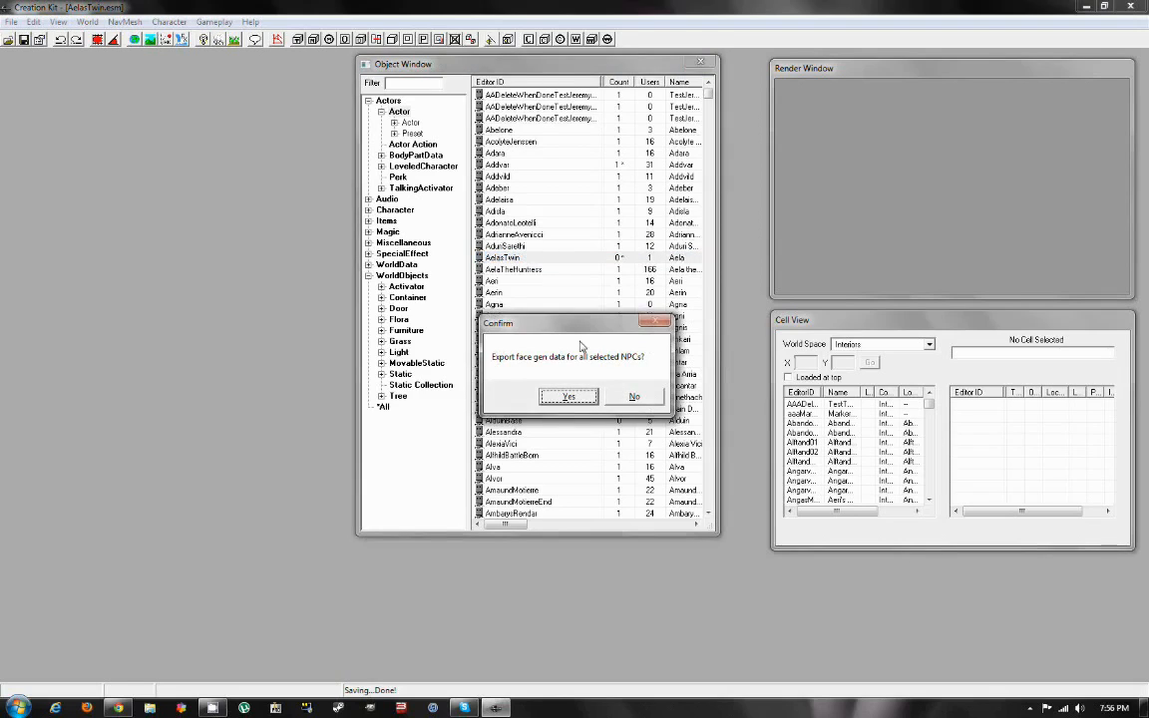
{"action": "left_click", "coordinate": [569, 397]}
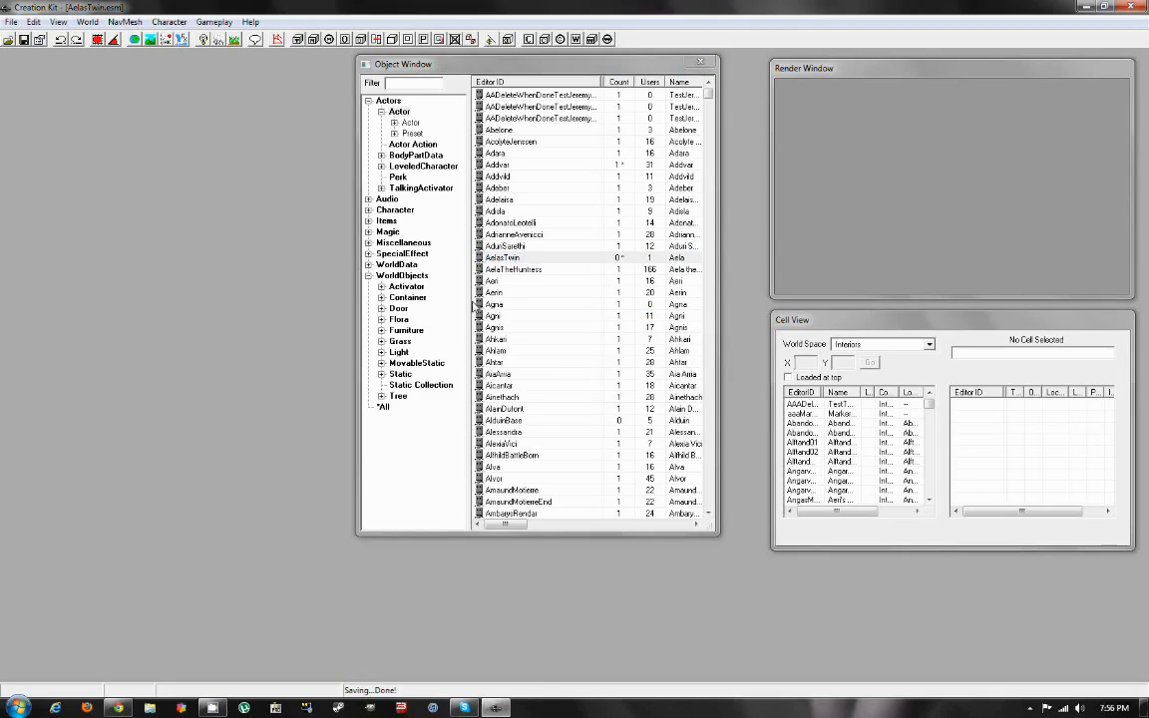
- Export the face gen data for AelasTwin once more and dismiss the completion notice
{"action": "left_click", "coordinate": [513, 259]}
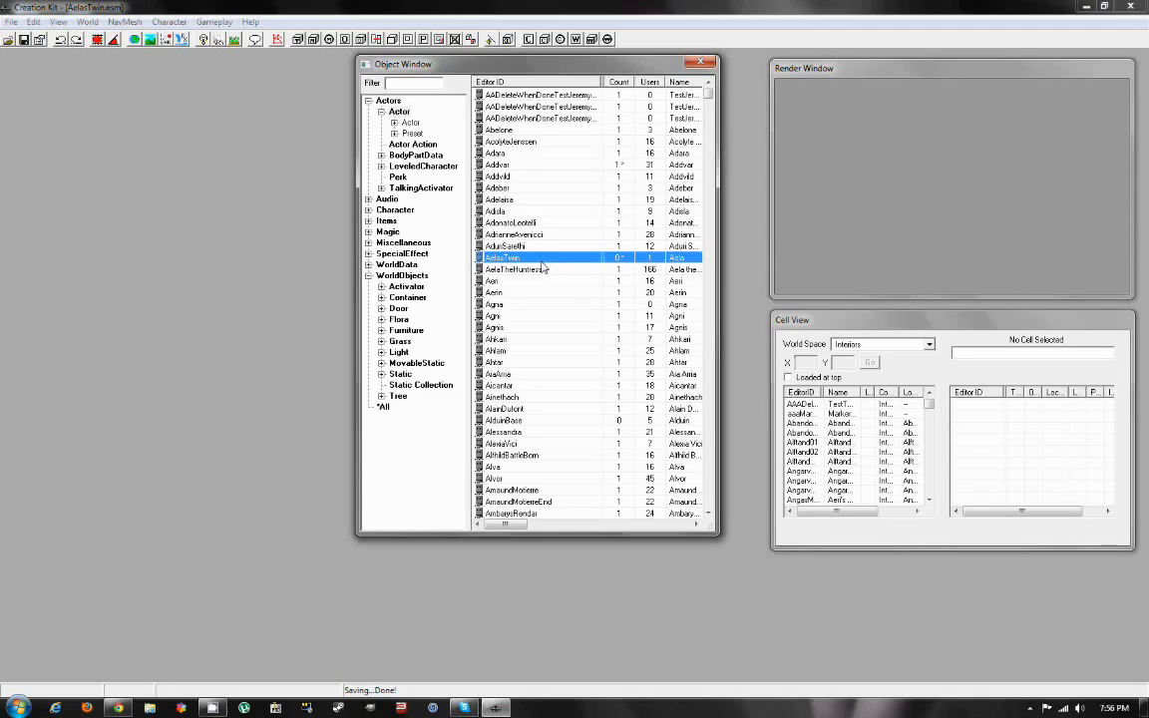
{"action": "key", "text": "ctrl+F4"}
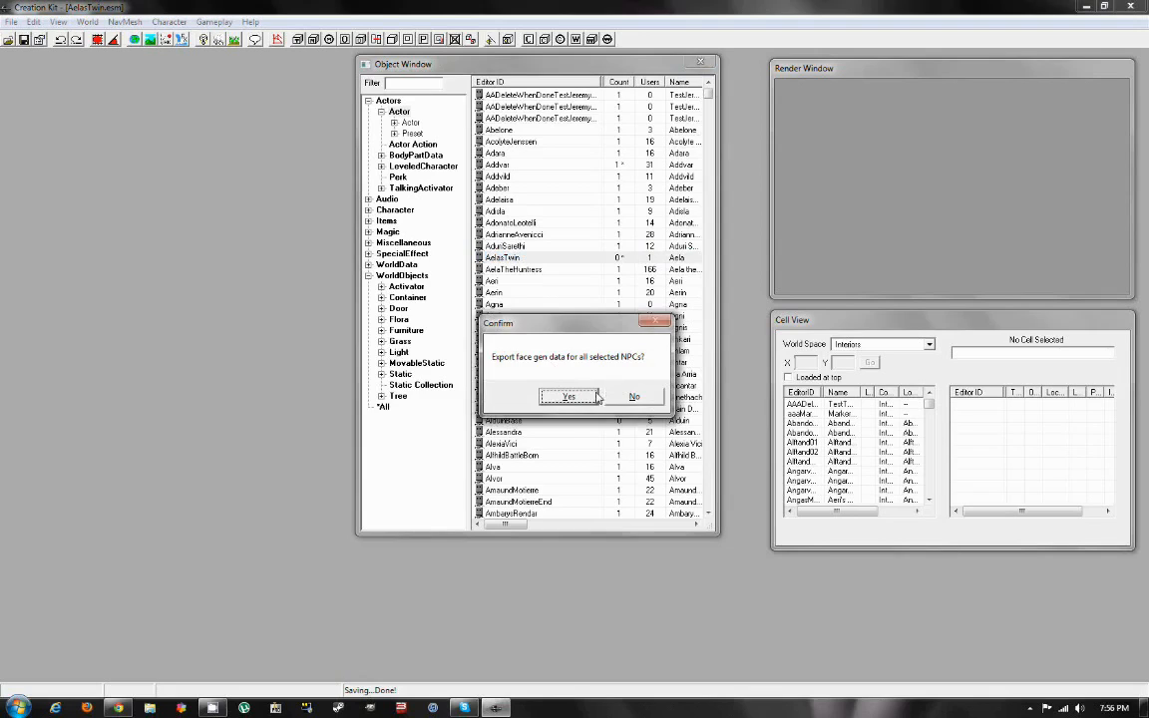
{"action": "left_click", "coordinate": [596, 397]}
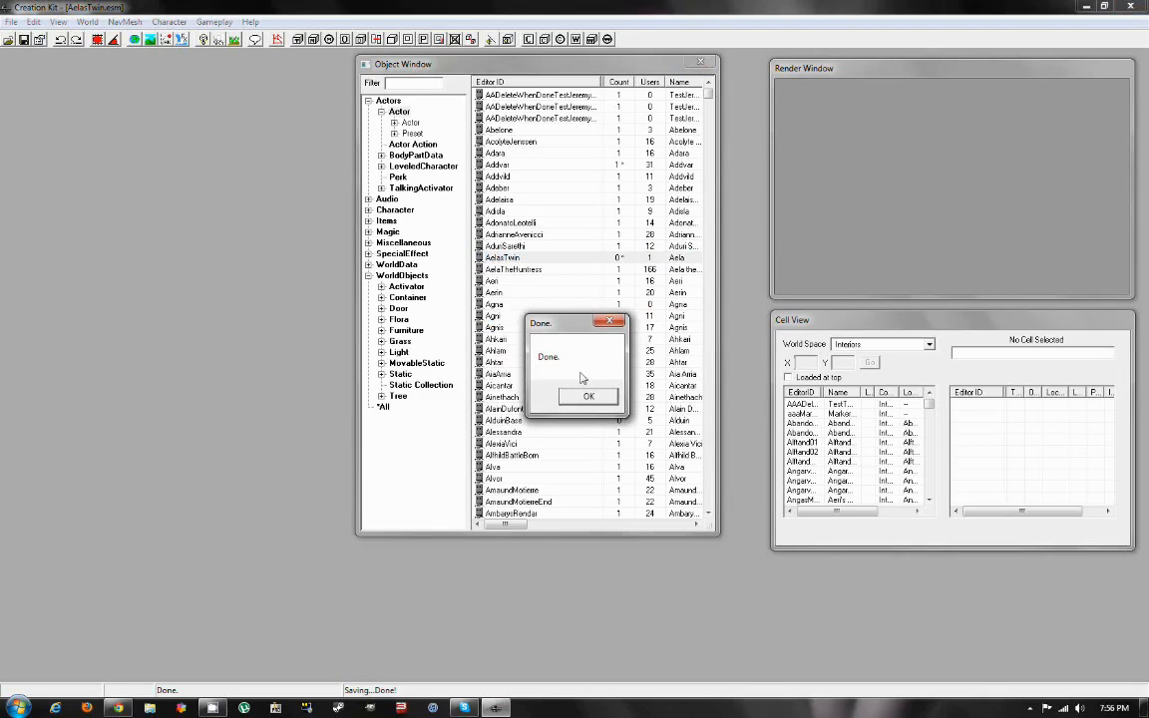
{"action": "left_click", "coordinate": [589, 397]}
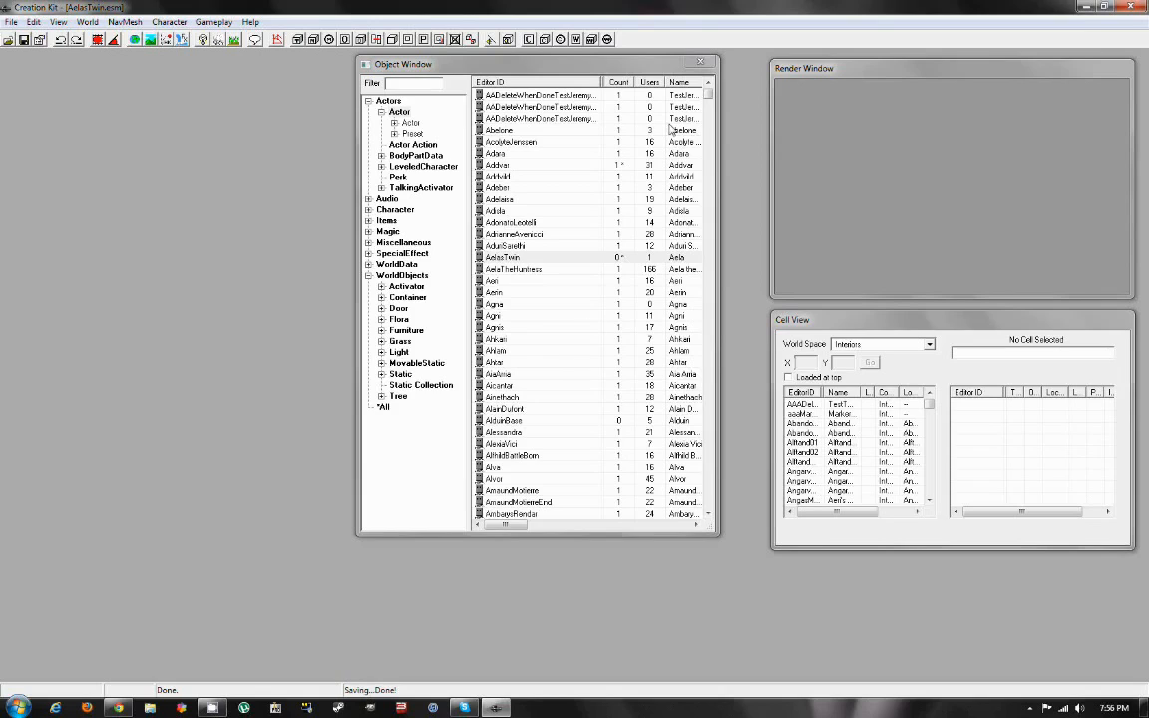
- Restart the Creation Kit and load the AelasTwin.esm master without setting an active file
{"action": "left_click", "coordinate": [1129, 7]}
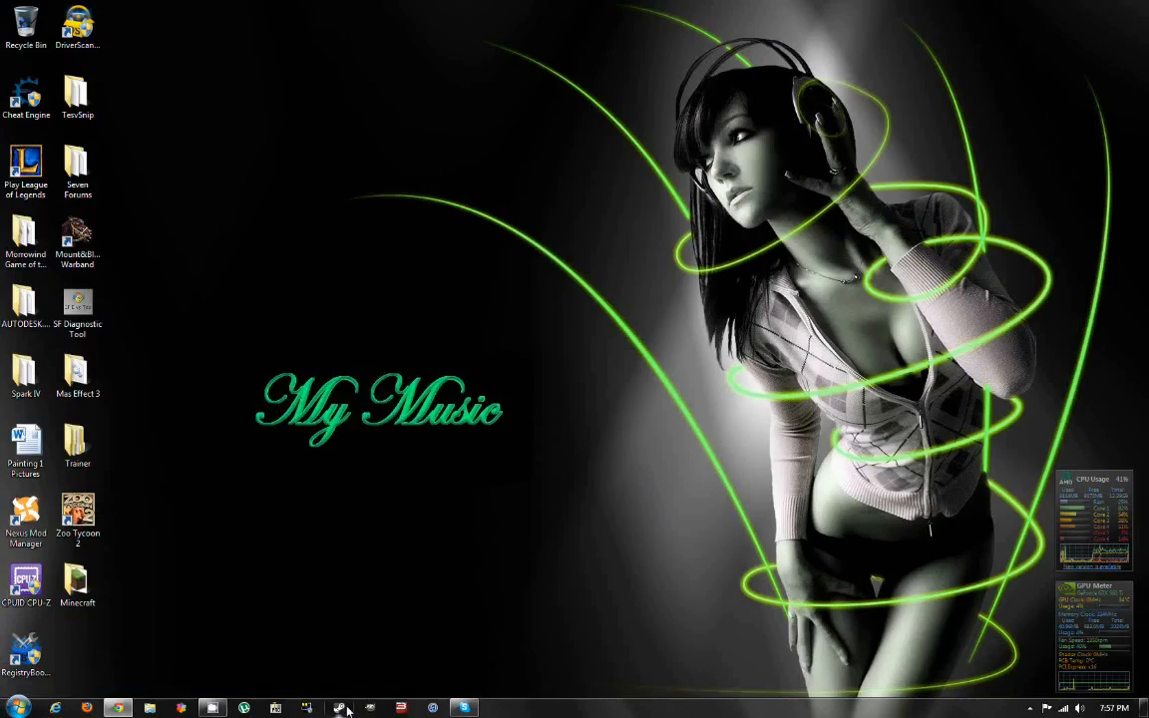
{"action": "right_click", "coordinate": [339, 707]}
{"action": "left_click", "coordinate": [322, 410]}
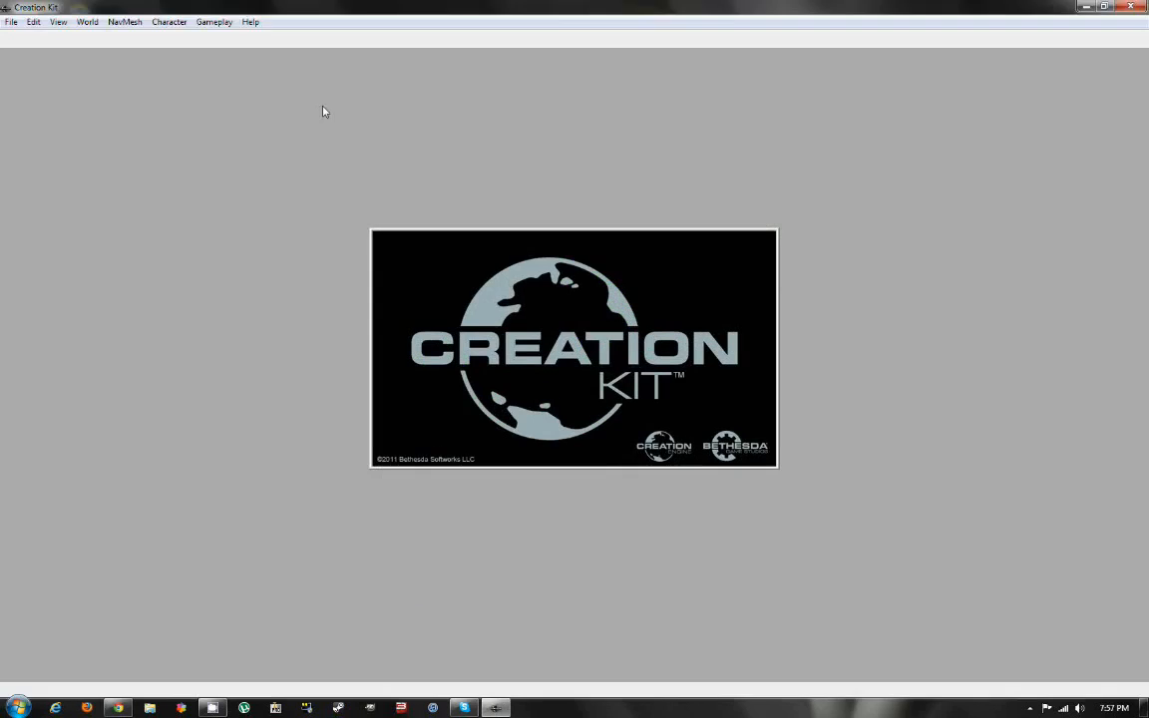
{"action": "left_click", "coordinate": [12, 22]}
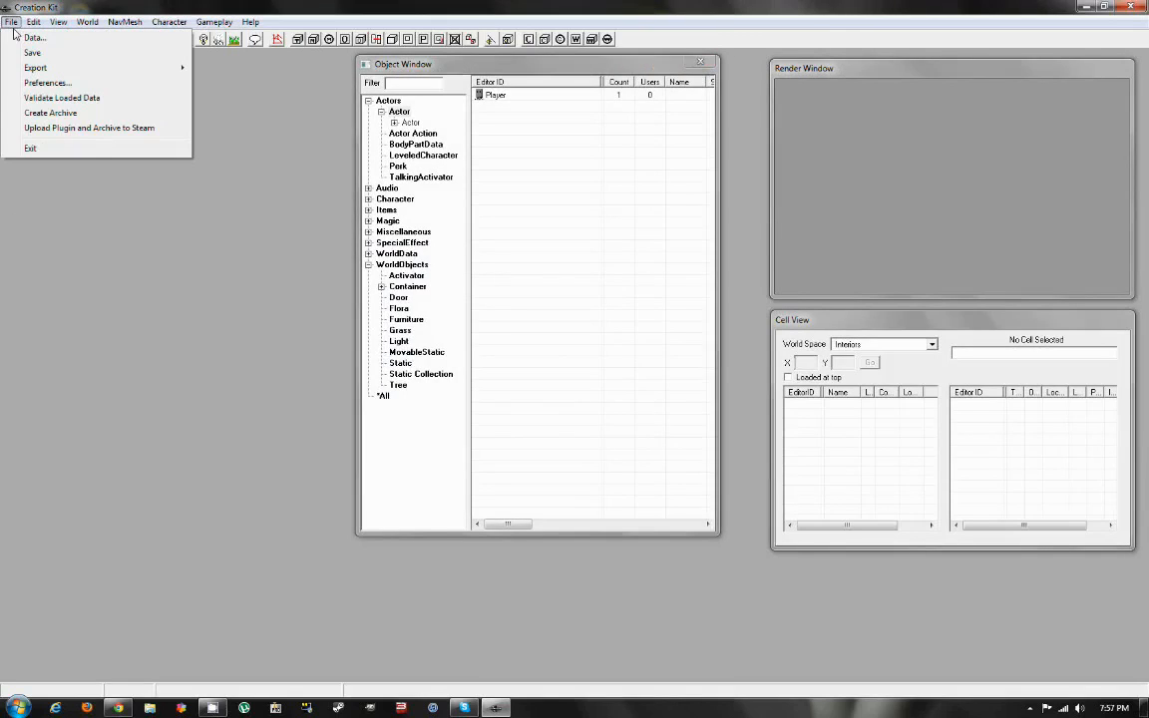
{"action": "left_click", "coordinate": [30, 37]}
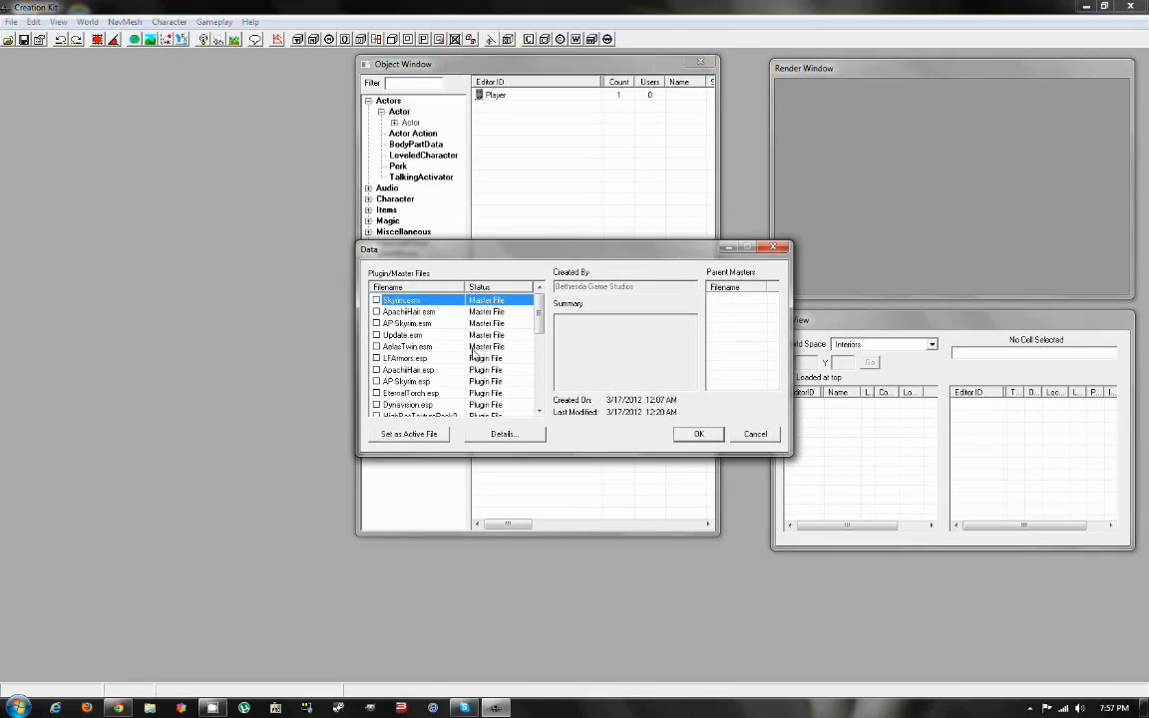
{"action": "left_click", "coordinate": [429, 346]}
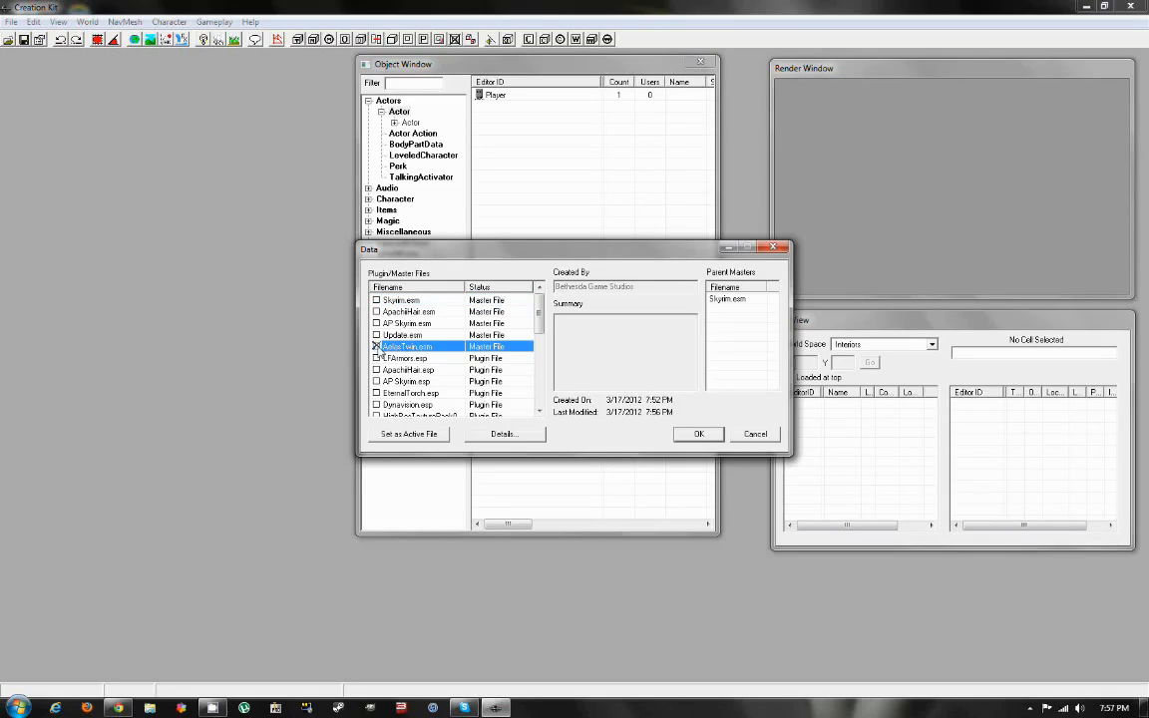
{"action": "left_click", "coordinate": [703, 431]}
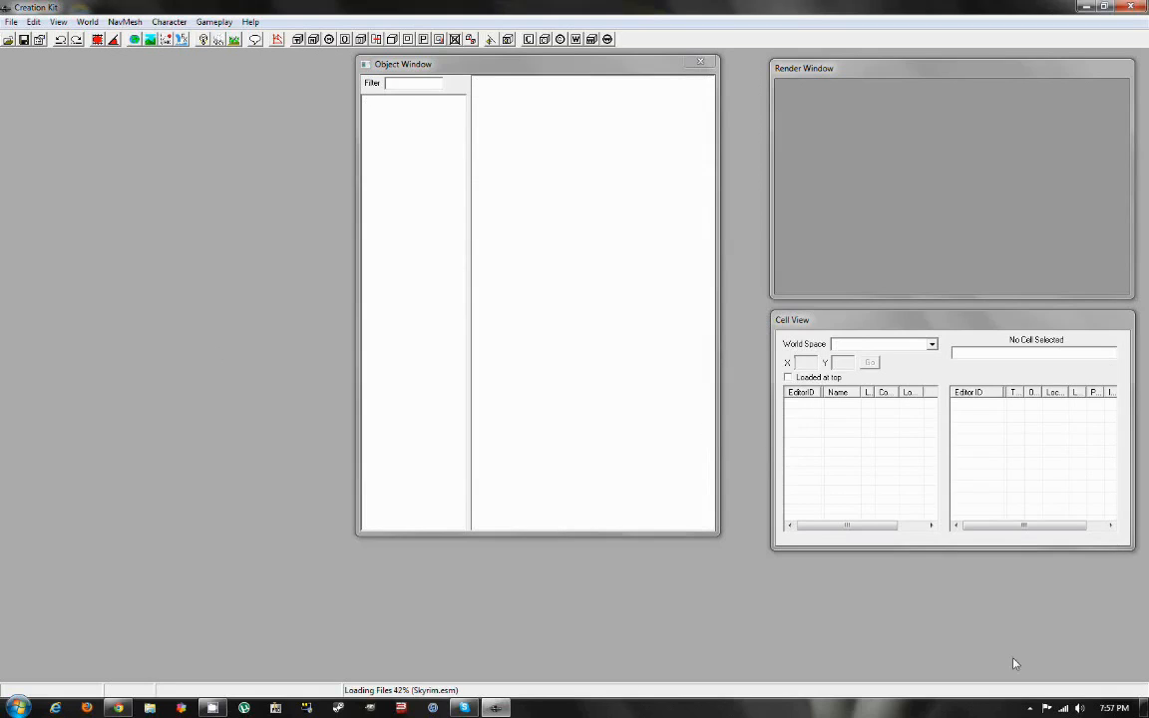
{"action": "left_click", "coordinate": [1031, 703]}
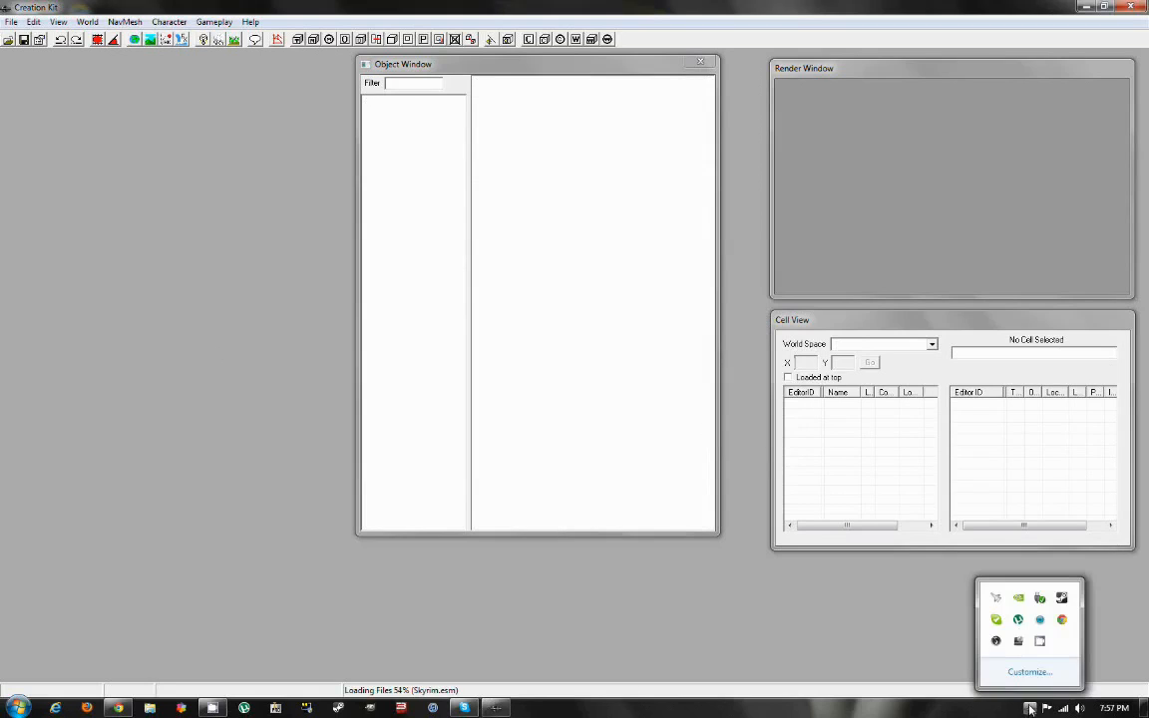
{"action": "right_click", "coordinate": [1040, 642]}
{"action": "left_click", "coordinate": [1054, 619]}
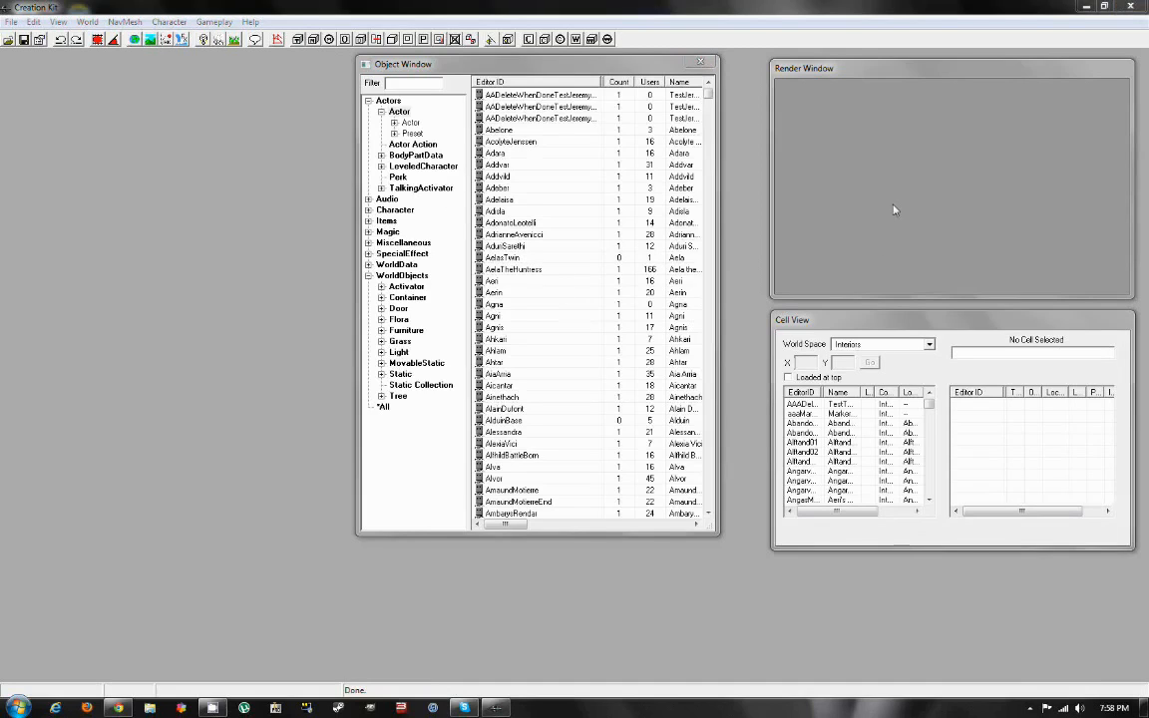
- Widen the cell list's EditorID column and load the WhiterunJorrvaskr interior cell into the render view
{"action": "left_click", "coordinate": [815, 312]}
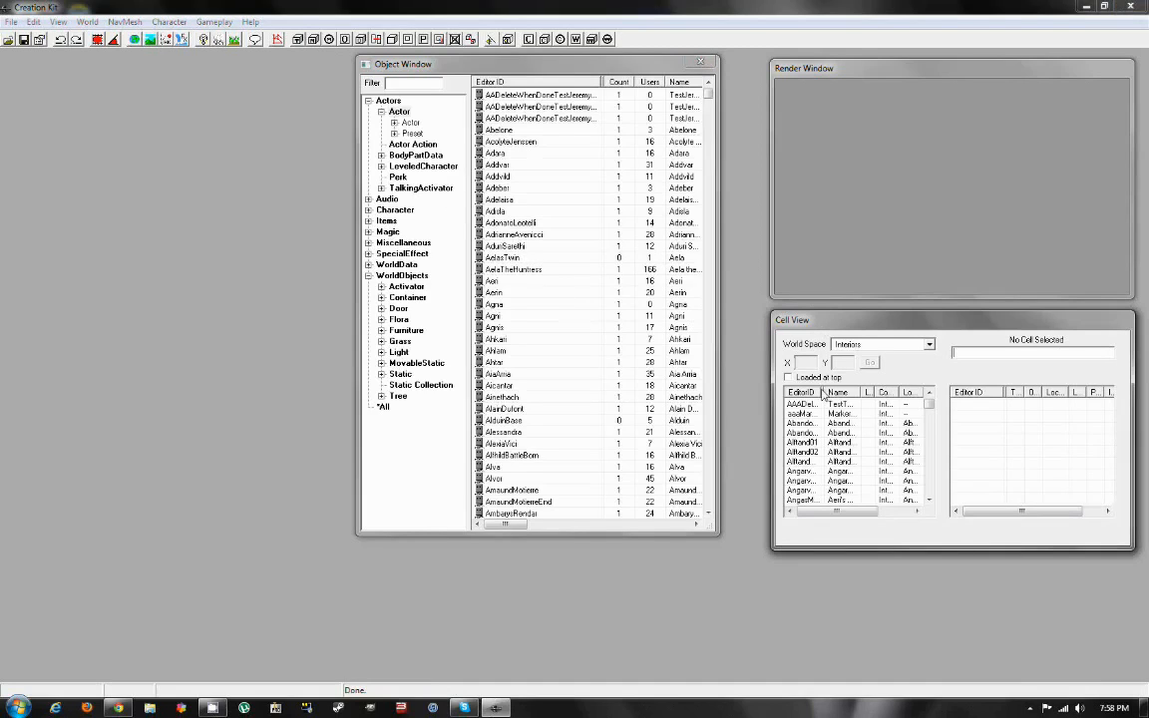
{"action": "left_click_drag", "start_coordinate": [825, 392], "coordinate": [873, 392]}
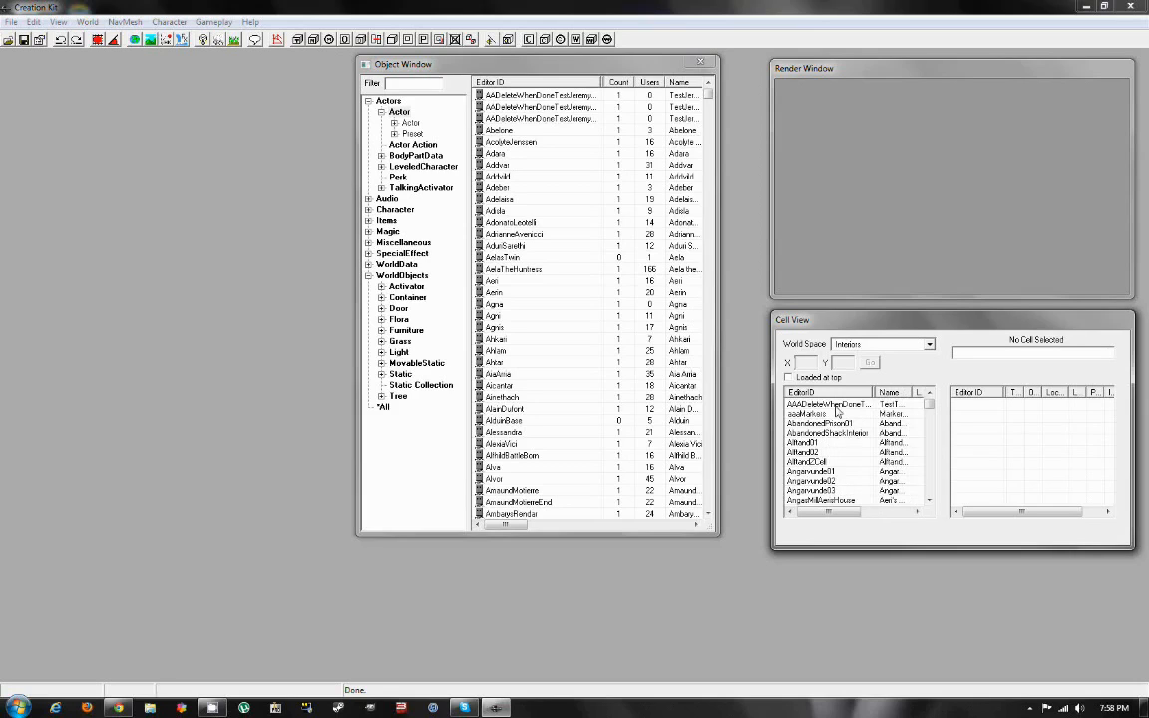
{"action": "left_click", "coordinate": [837, 404]}
{"action": "type", "text": "whit"}
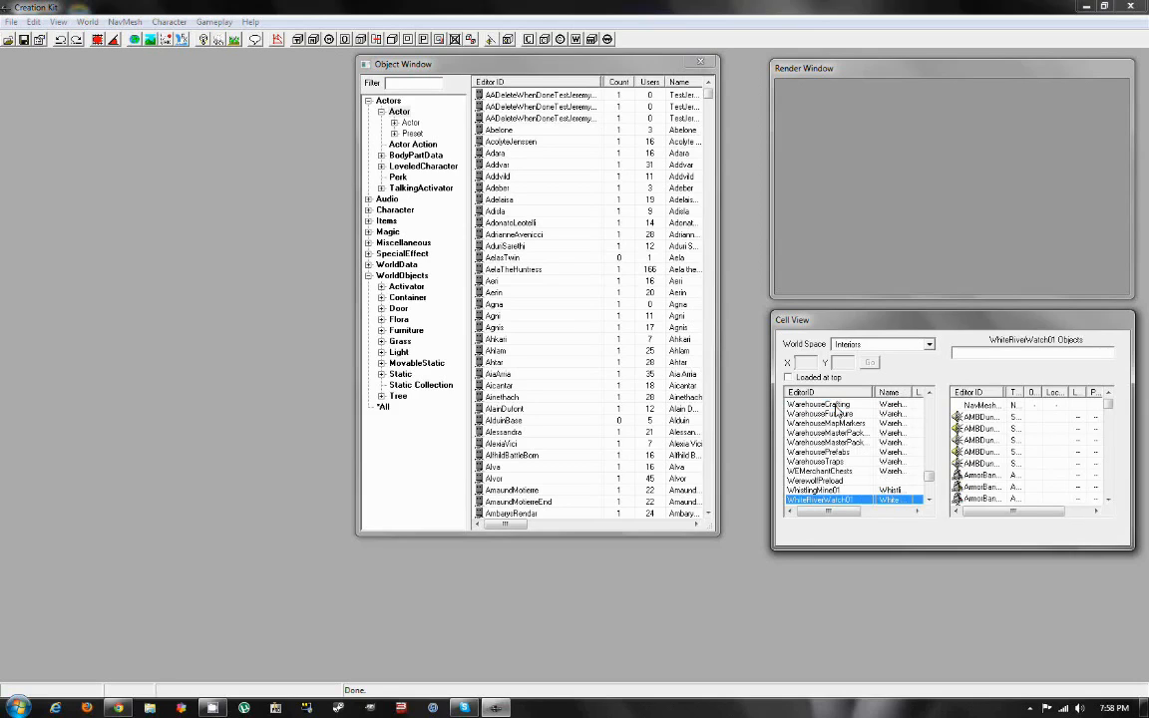
{"action": "left_click", "coordinate": [929, 500]}
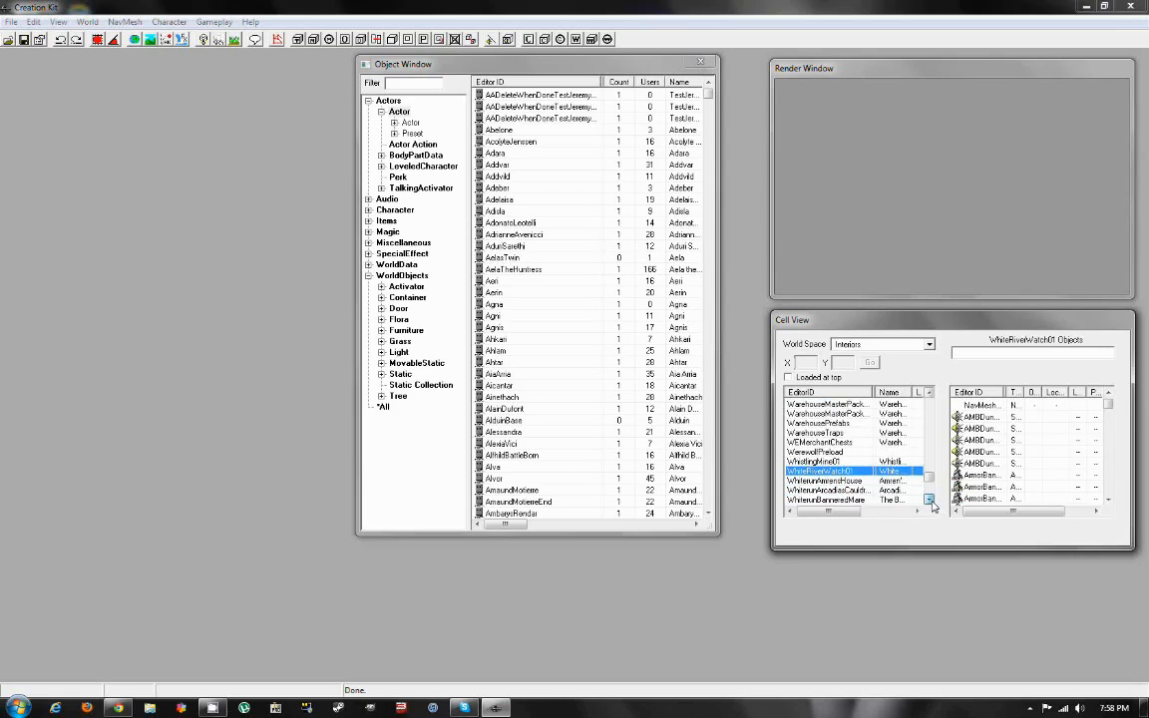
{"action": "left_click", "coordinate": [929, 500]}
{"action": "left_click", "coordinate": [929, 500]}
{"action": "left_click", "coordinate": [929, 500]}
{"action": "left_click", "coordinate": [834, 500]}
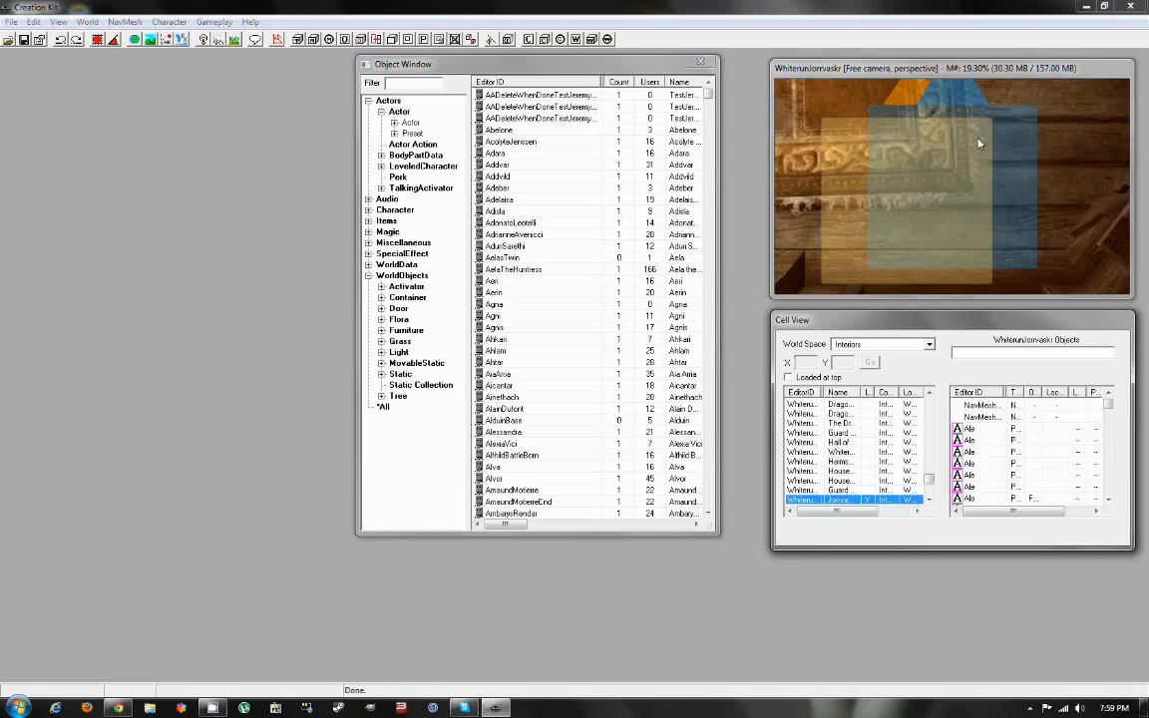
- Place the AelasTwin actor on the red rug in the WhiterunJorrvaskr cell, away from the character already there
{"action": "left_click", "coordinate": [1044, 144]}
{"action": "scroll", "coordinate": [1044, 143], "scroll_direction": "down", "scroll_amount": 5}
{"action": "middle_click_drag", "start_coordinate": [916, 131], "coordinate": [908, 197], "text": "shift"}
{"action": "scroll", "coordinate": [898, 177], "scroll_direction": "up", "scroll_amount": 3}
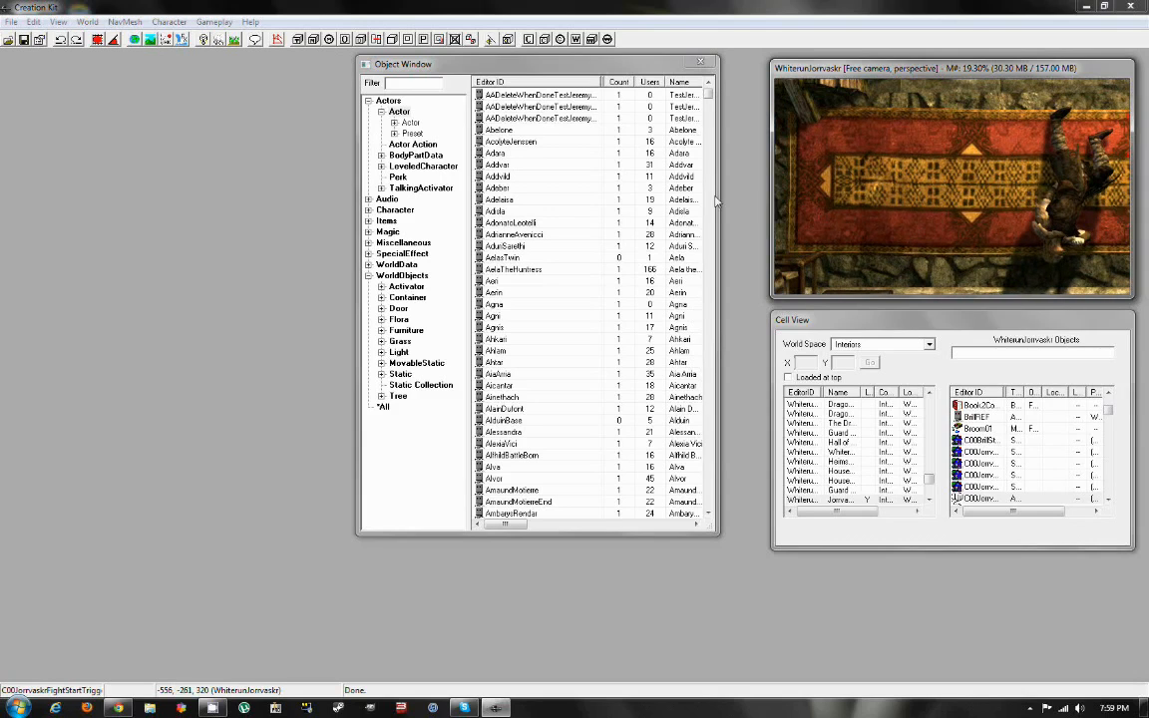
{"action": "left_click", "coordinate": [488, 260]}
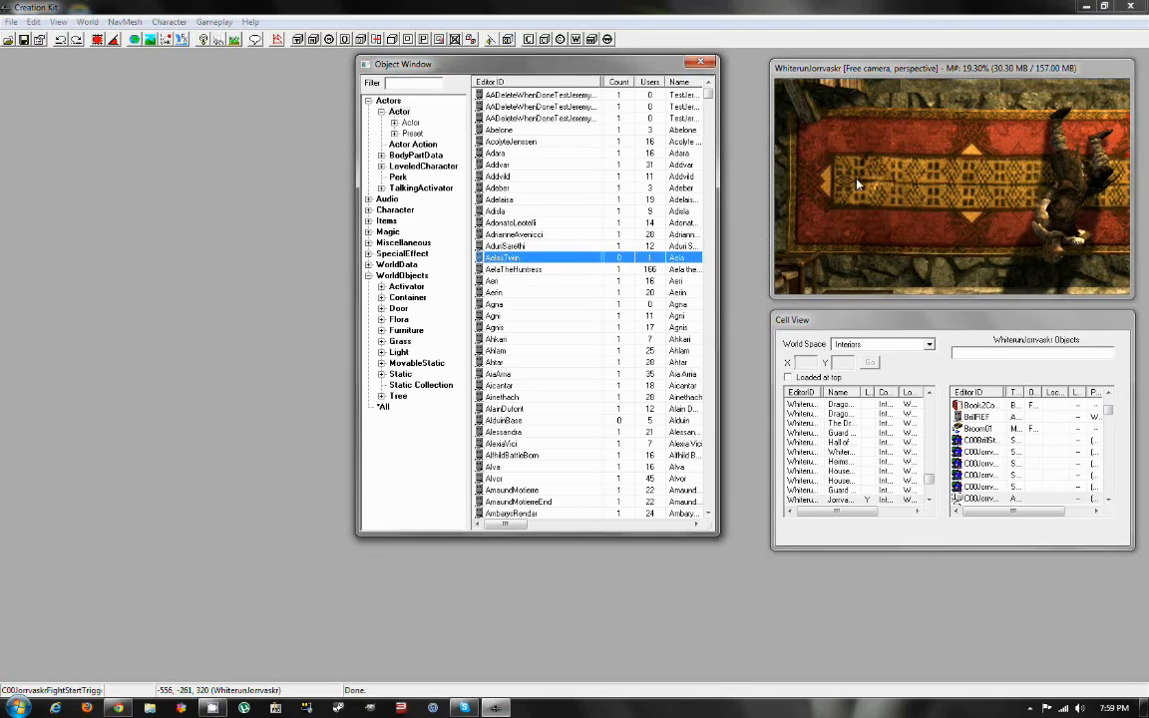
{"action": "left_click_drag", "start_coordinate": [858, 184], "coordinate": [867, 184]}
{"action": "left_click", "coordinate": [654, 423]}
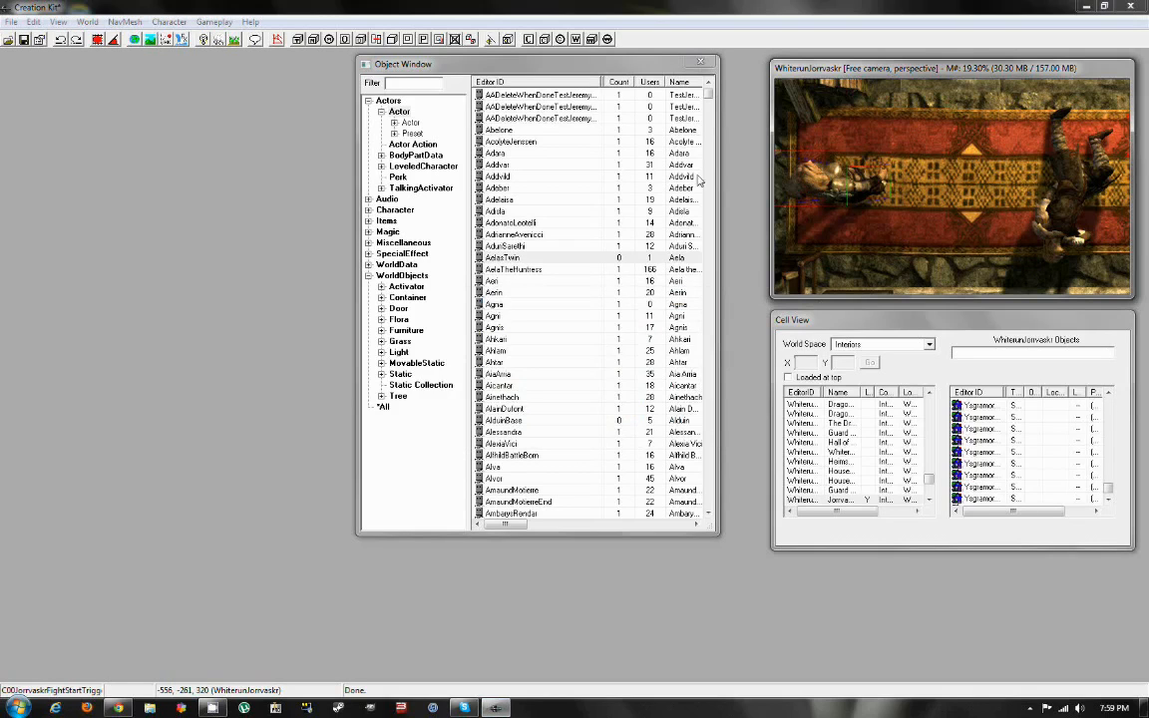
- Save the plugin as AelasTwin.esp in the Skyrim Data folder, overwriting the existing file
{"action": "left_click", "coordinate": [11, 22]}
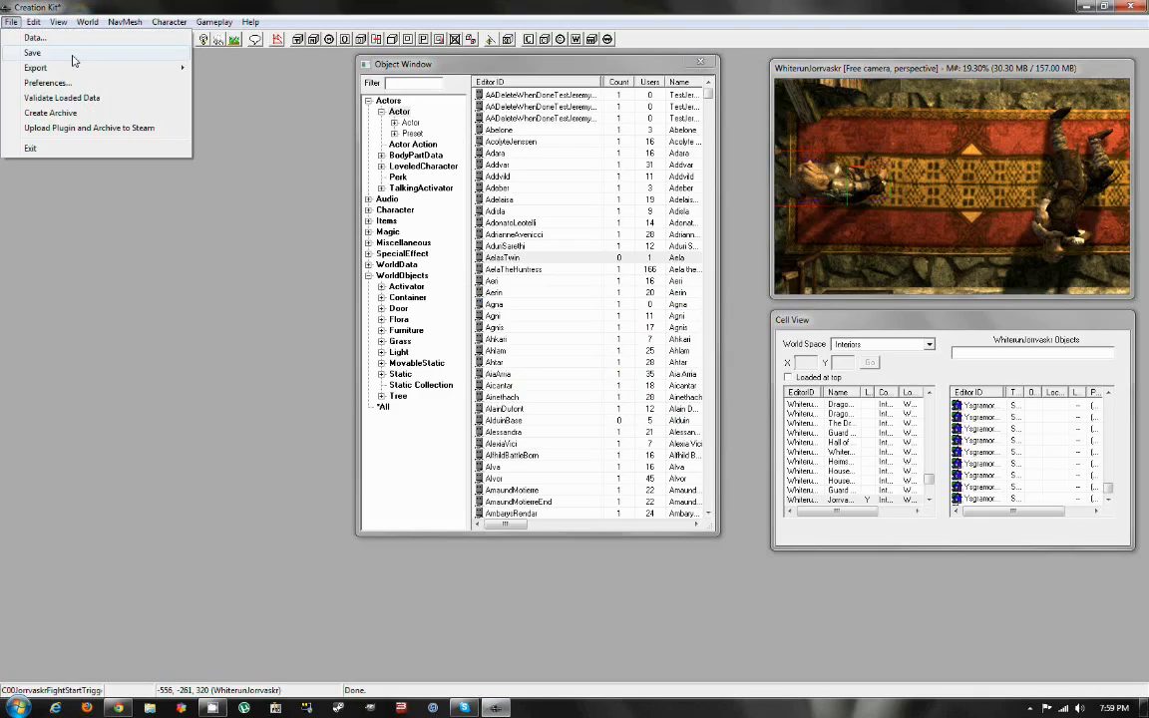
{"action": "left_click", "coordinate": [40, 53]}
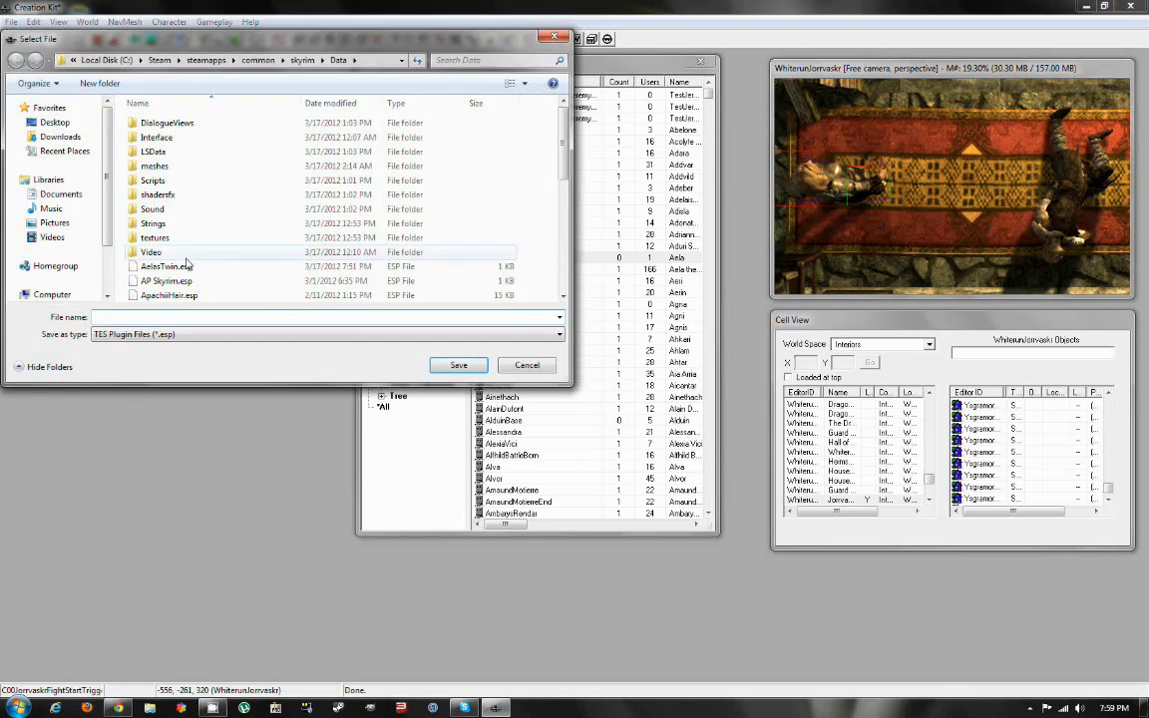
{"action": "left_click", "coordinate": [169, 267]}
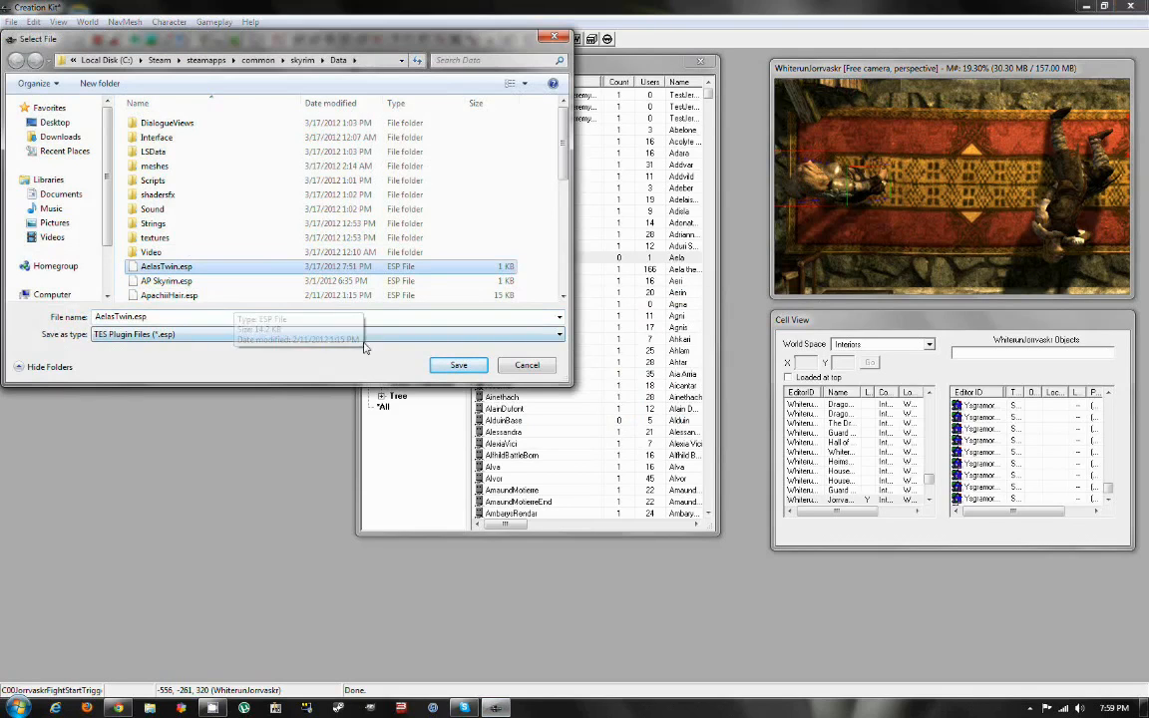
{"action": "left_click", "coordinate": [454, 365]}
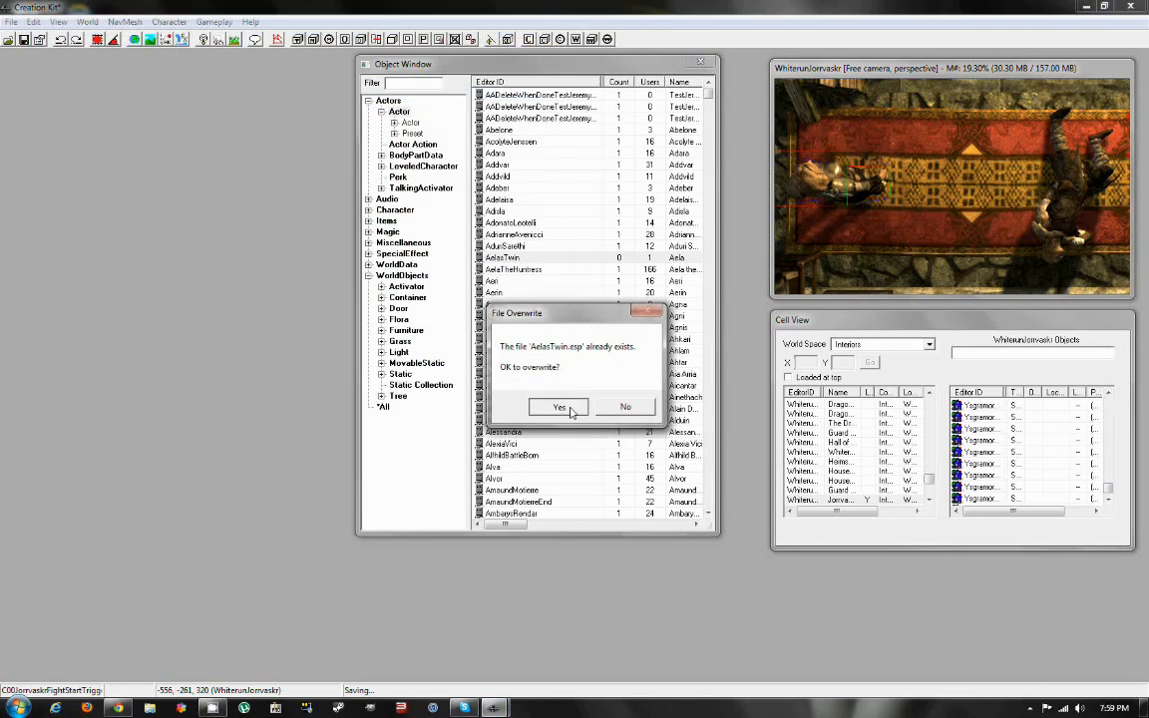
{"action": "left_click", "coordinate": [575, 411]}
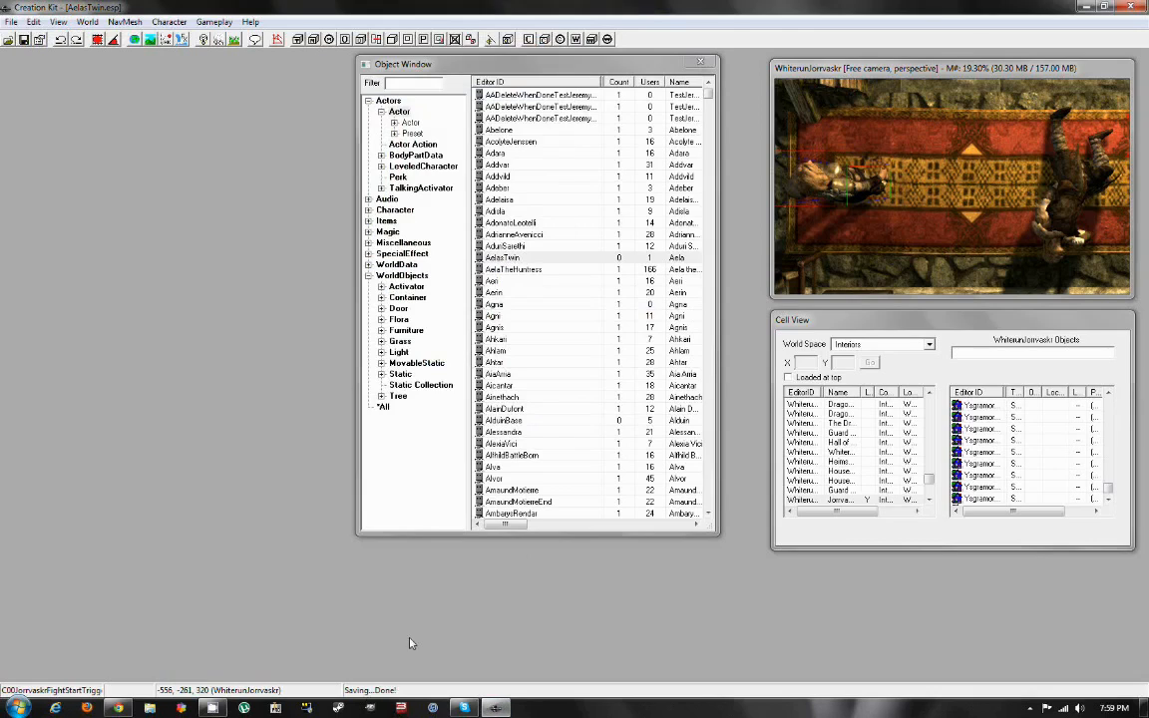
- Close the Creation Kit and launch The Elder Scrolls V: Skyrim from Steam
{"action": "left_click", "coordinate": [1131, 7]}
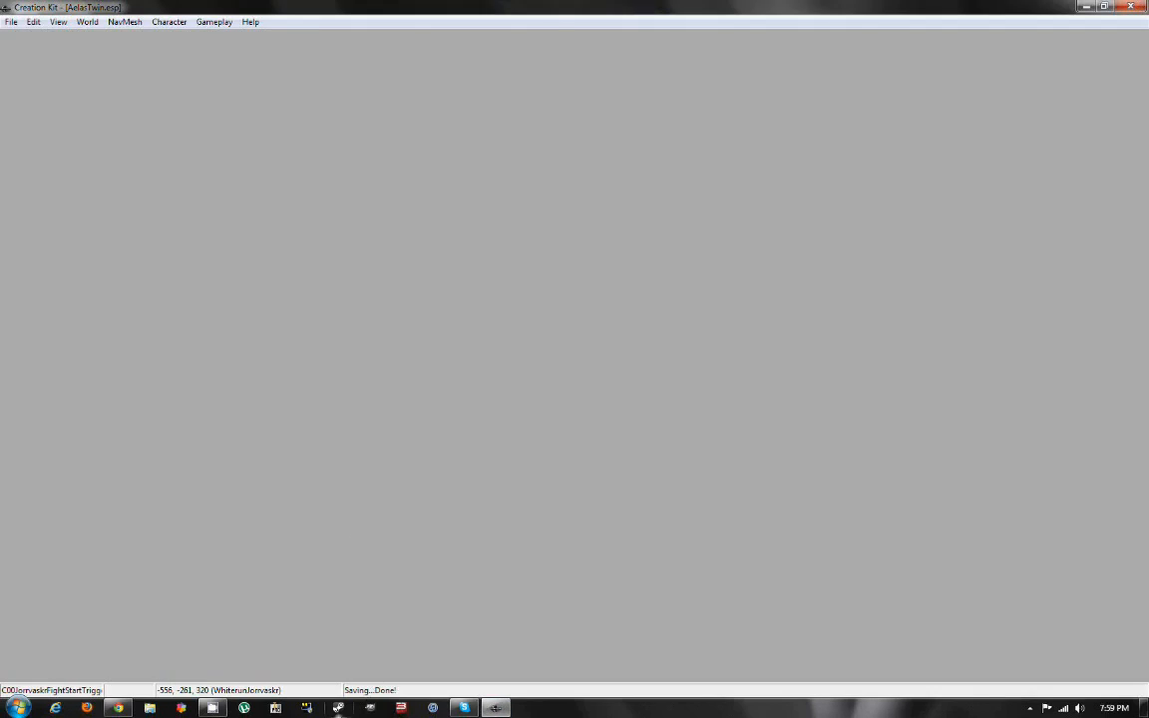
{"action": "right_click", "coordinate": [338, 708]}
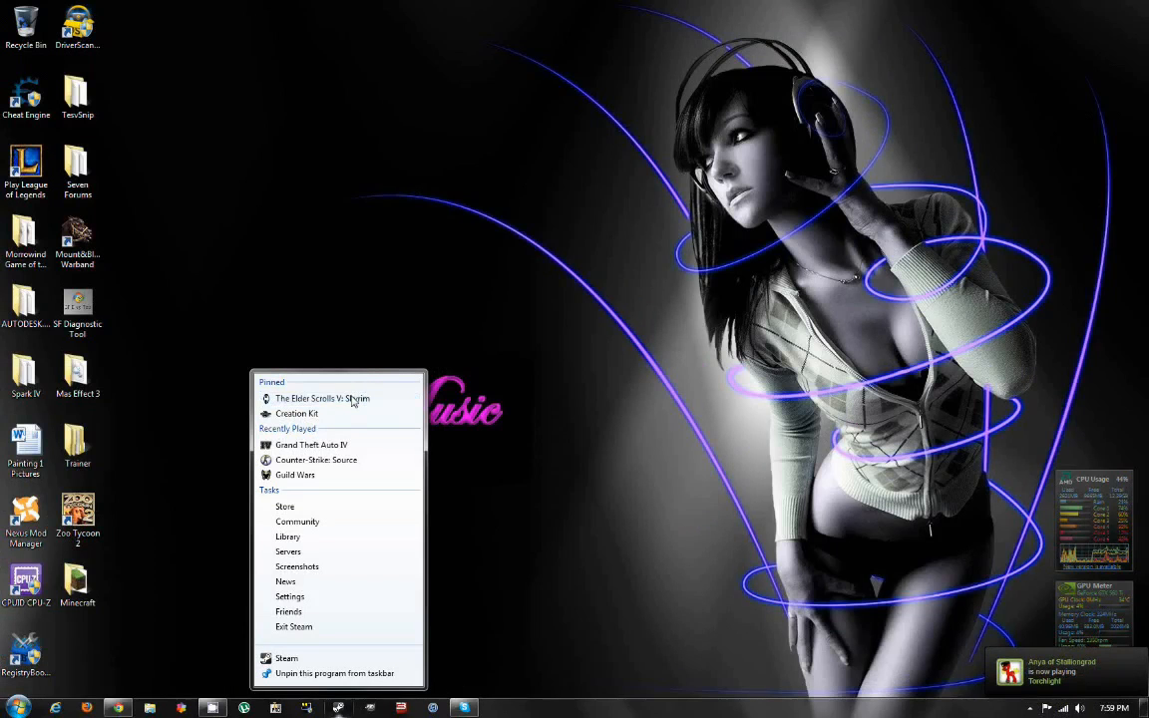
{"action": "left_click", "coordinate": [352, 399]}
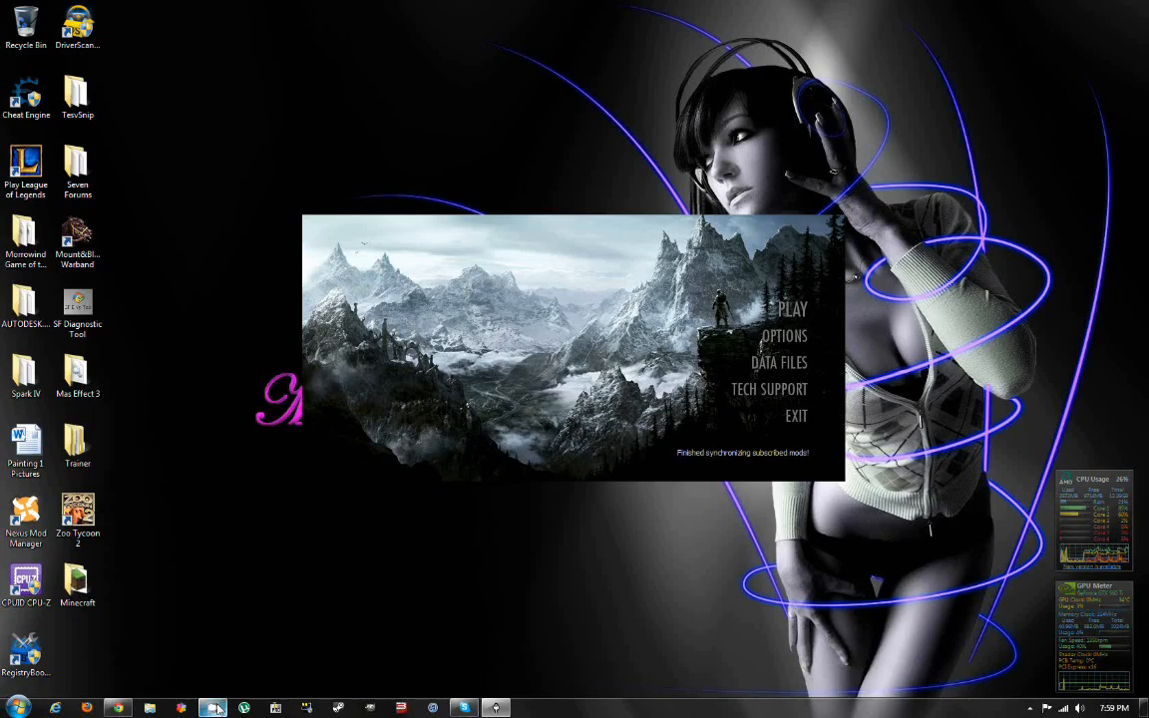
{"action": "left_click", "coordinate": [1030, 708]}
{"action": "right_click", "coordinate": [1041, 644]}
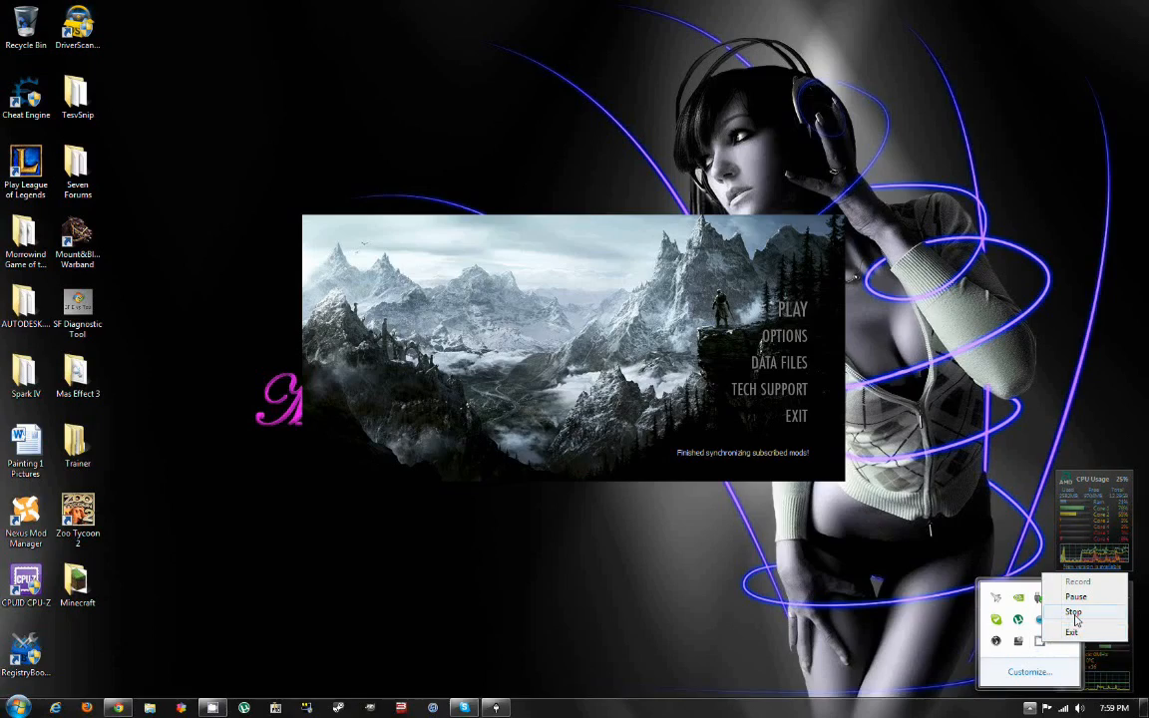
{"action": "left_click", "coordinate": [1074, 613]}
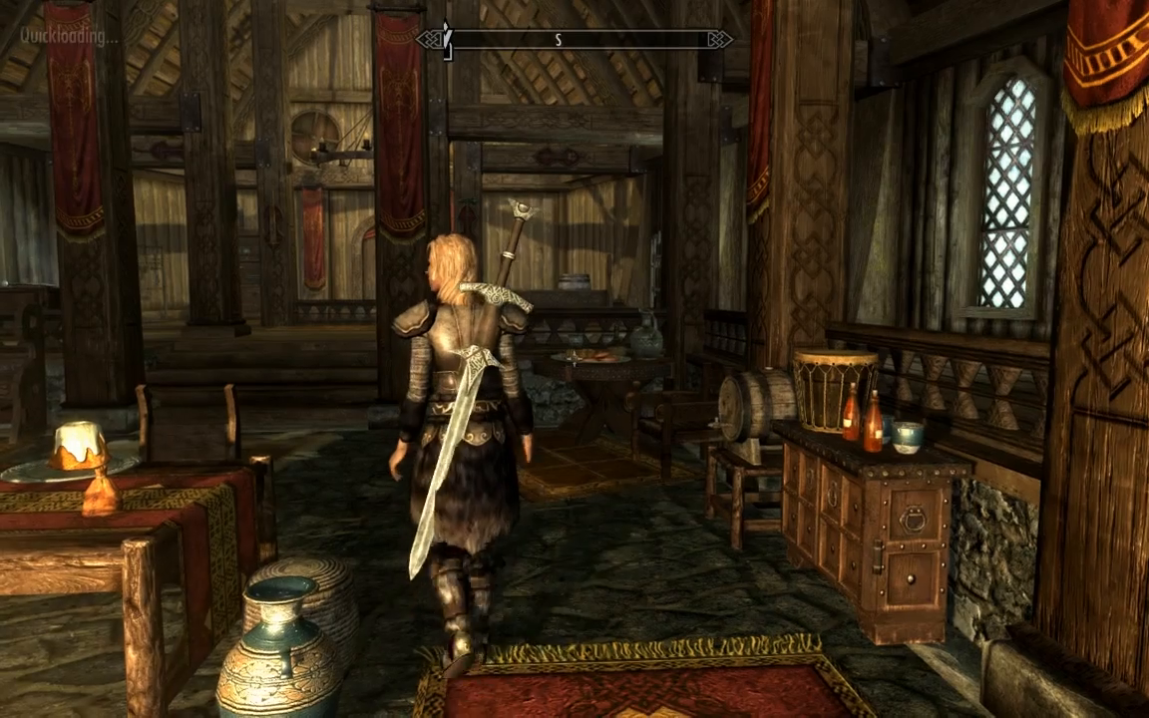
- Approach Aela in Jorrvaskr, recruit her with "Follow me. I need your help.", and talk to her again
{"action": "key", "text": "s"}
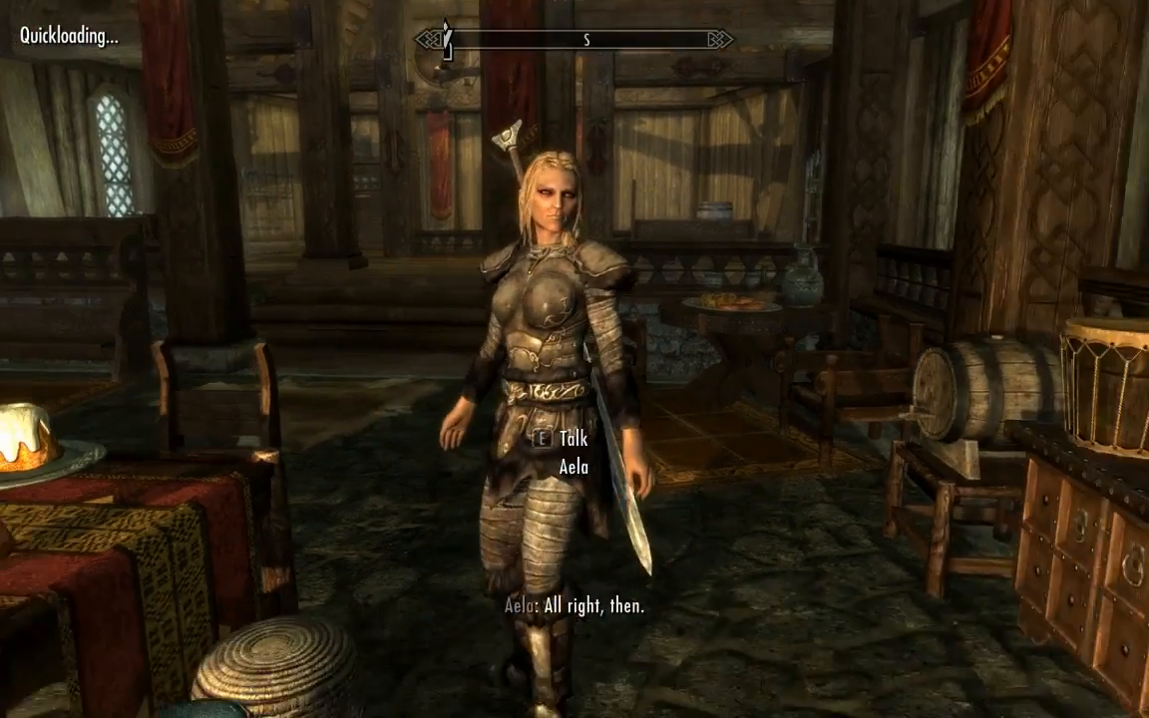
{"action": "key", "text": "w"}
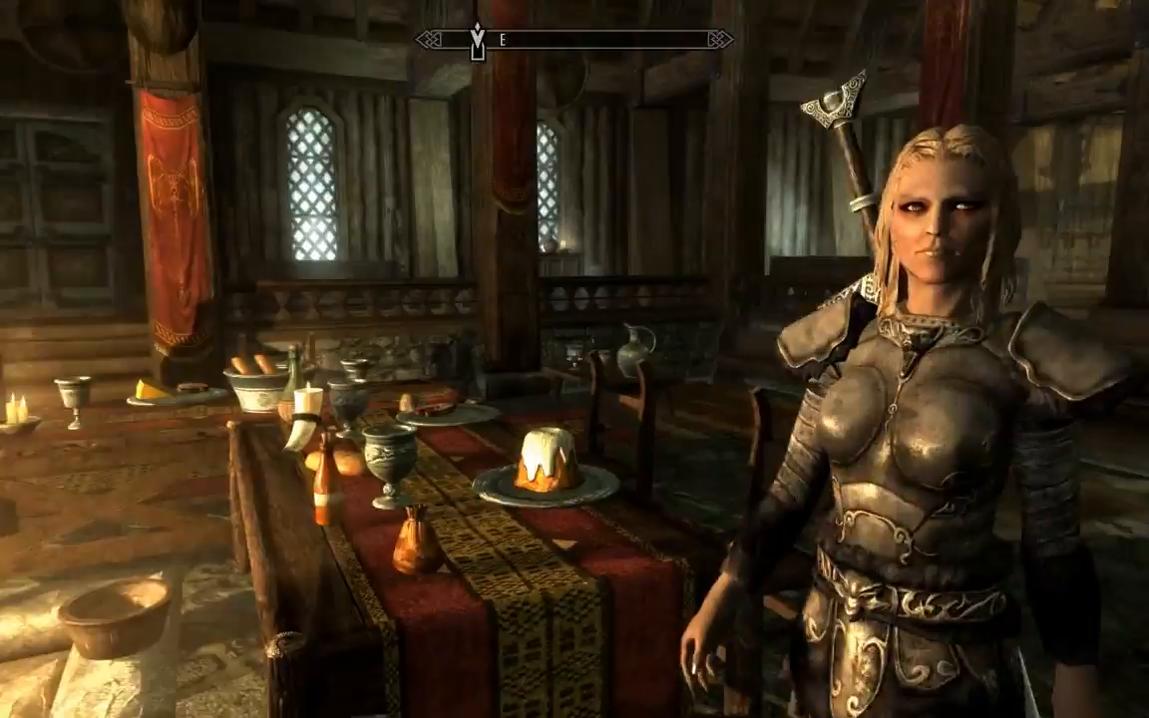
{"action": "key", "text": "d"}
{"action": "key", "text": "e"}
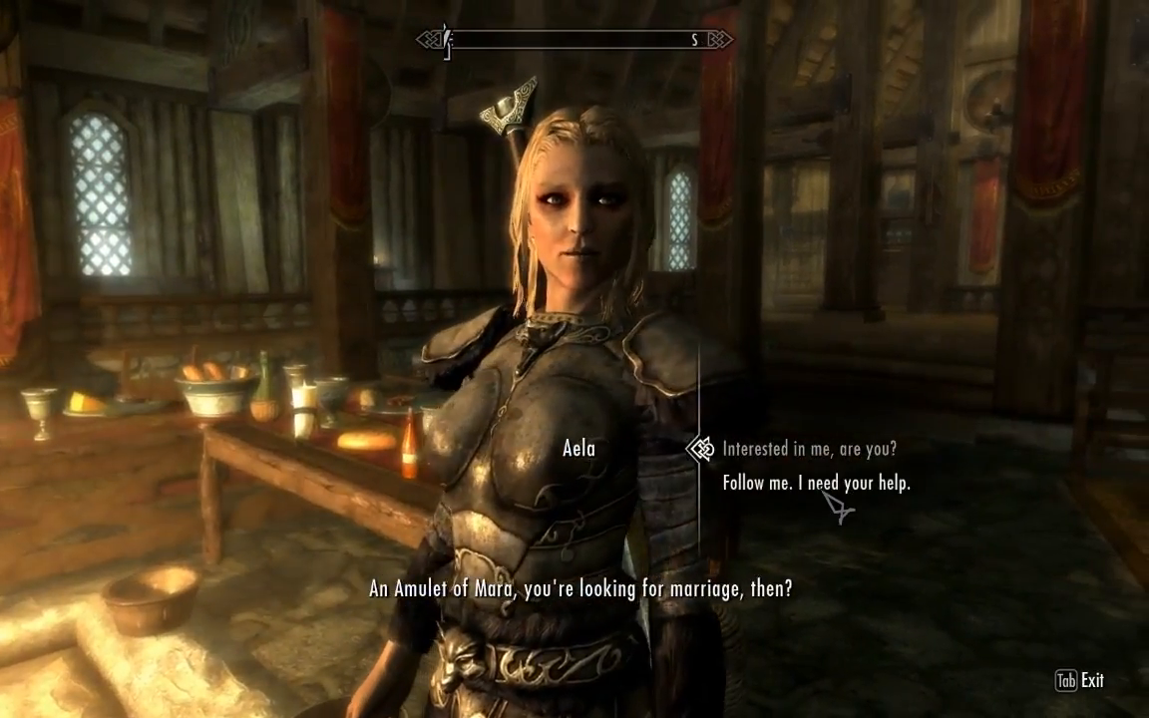
{"action": "left_click", "coordinate": [813, 490]}
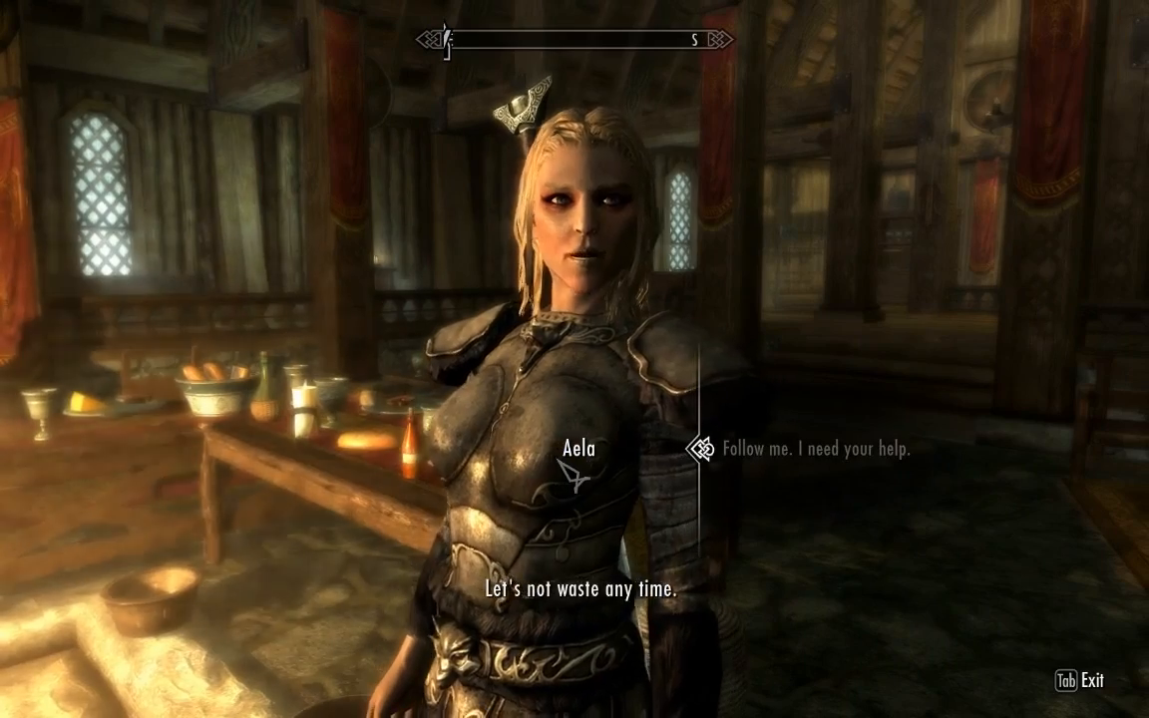
{"action": "key", "text": "e"}
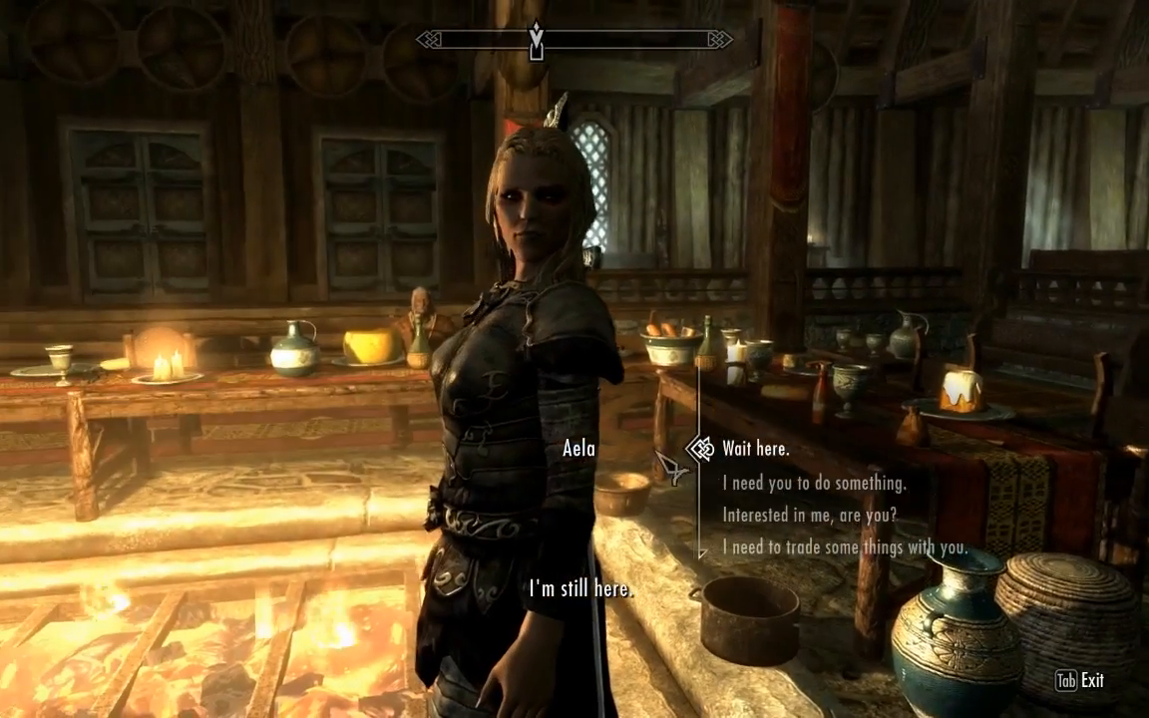